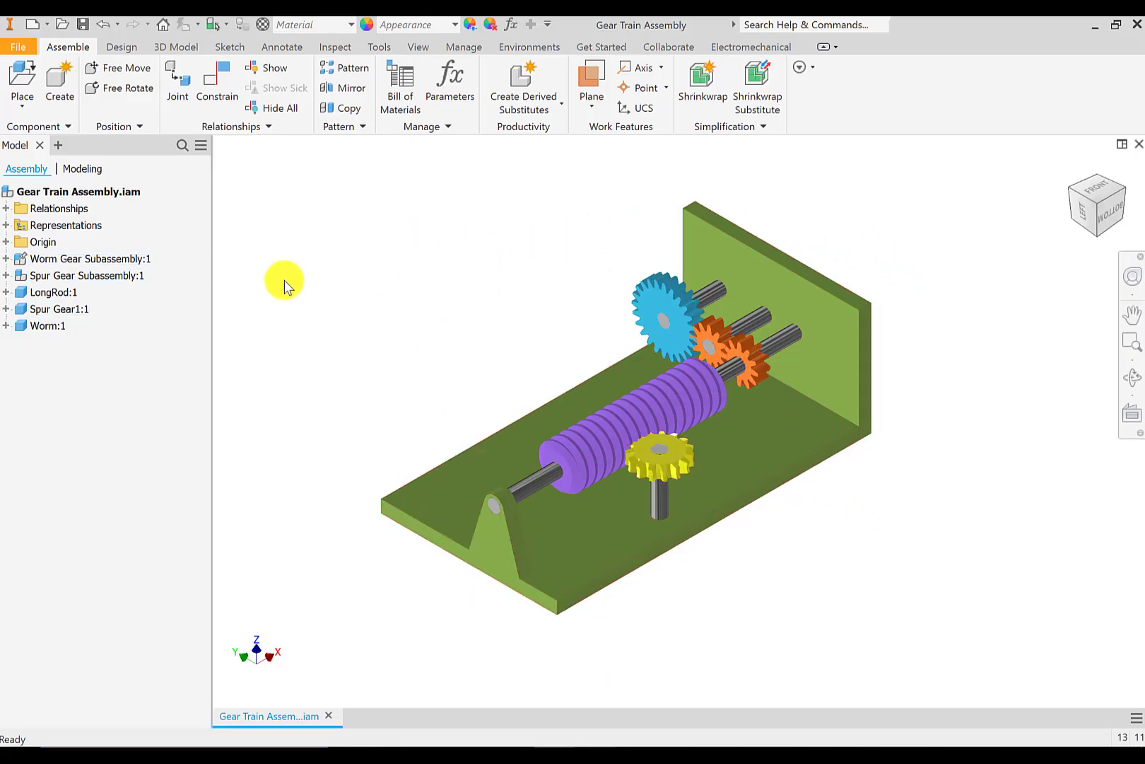
Delete Spur Gear1:1's Angle:1 constraint and drag the orange gear to confirm it rotates
left_click(7, 309)
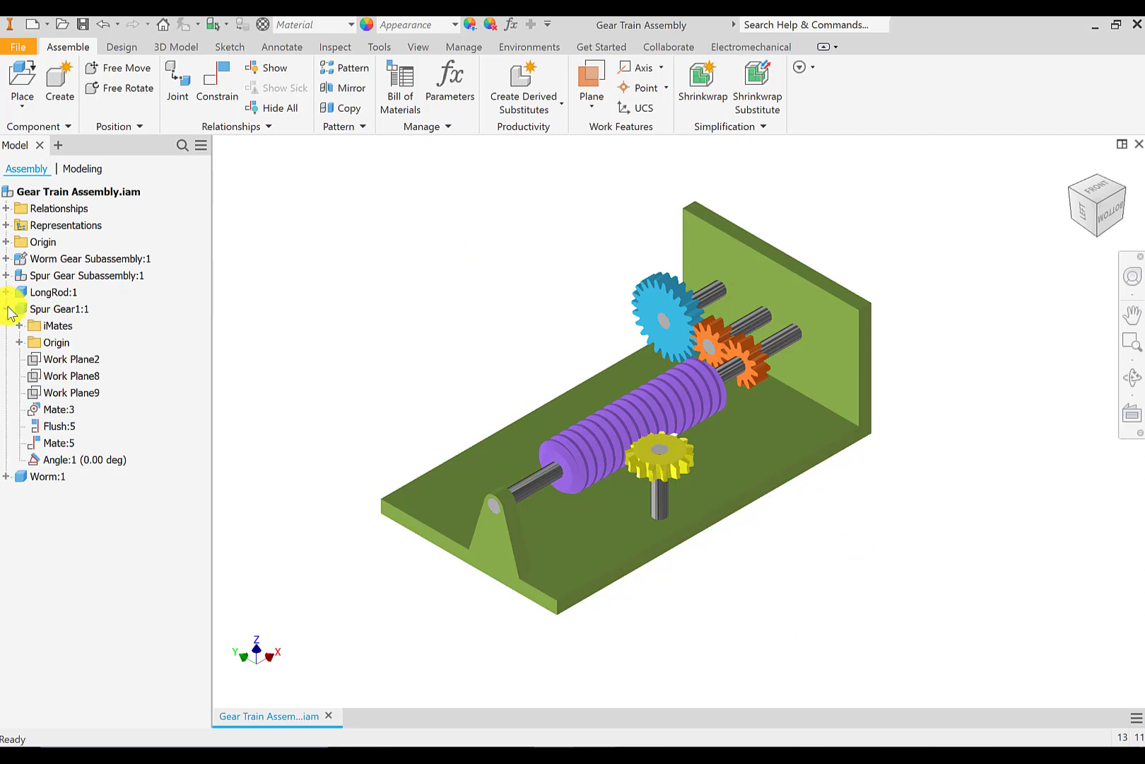
left_click(93, 461)
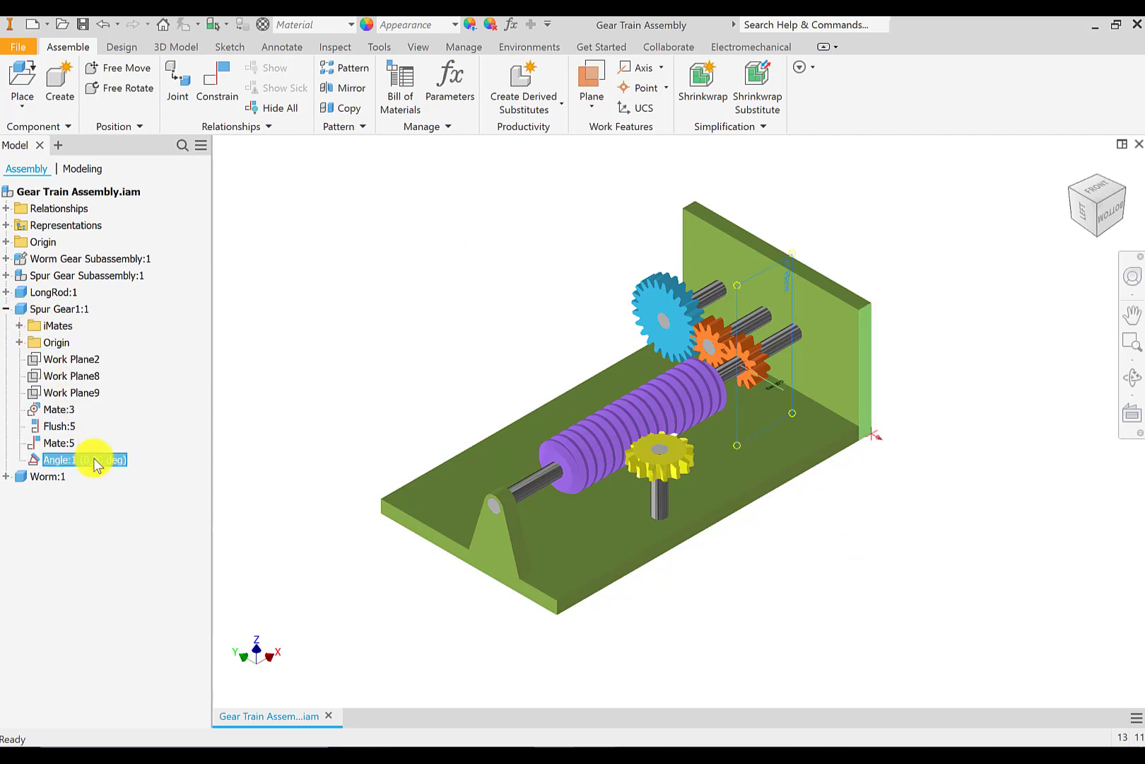
right_click(97, 465)
left_click(122, 483)
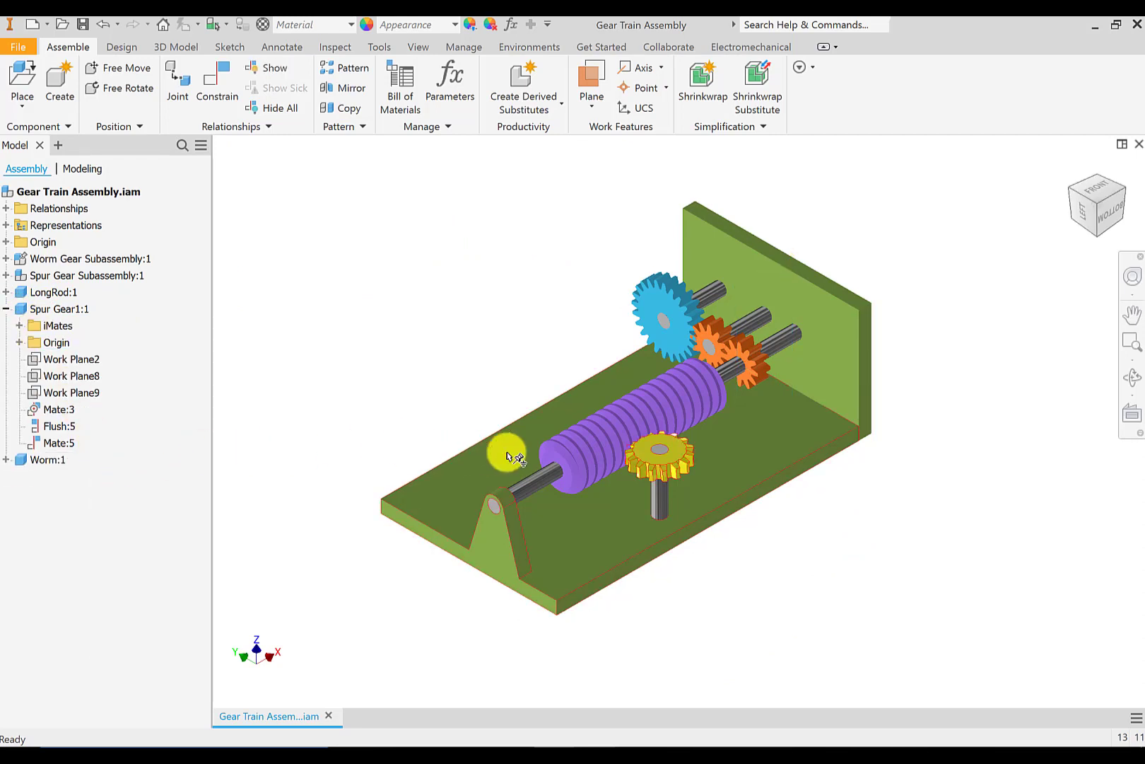
left_click_drag(752, 349, 728, 346)
left_click(433, 361)
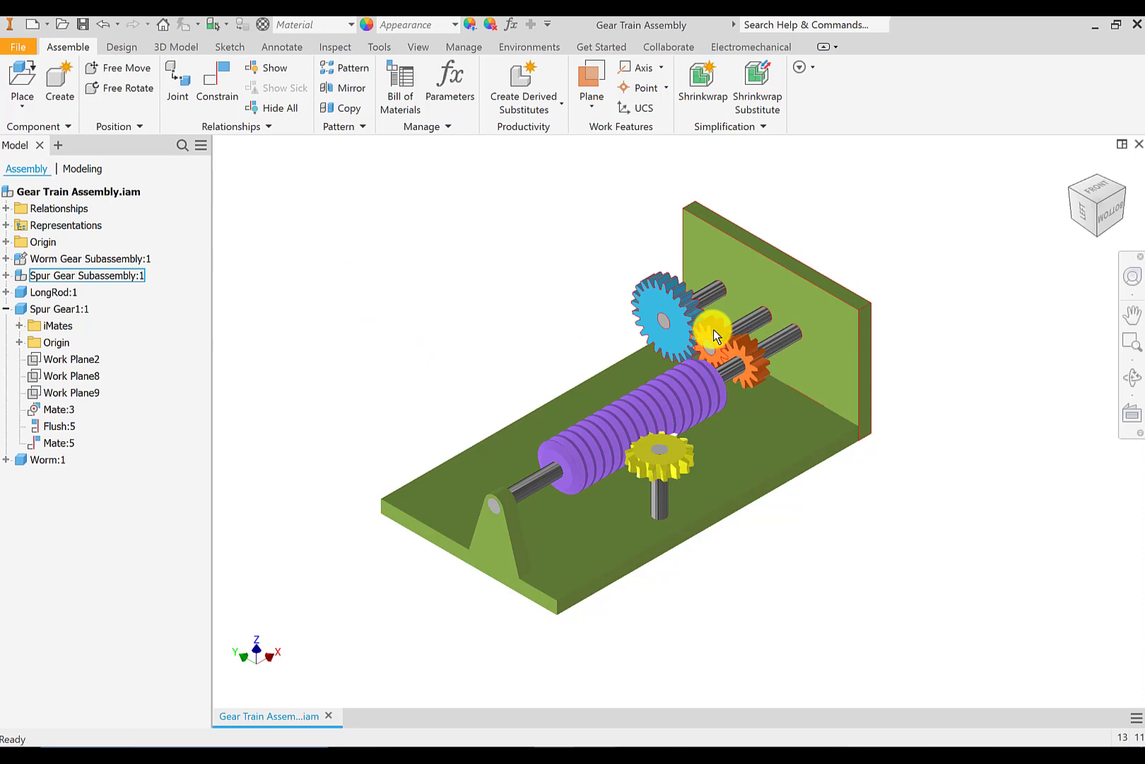
Inspect Spur Gear Subassembly:1's constraints, then open it as its own document
left_click(6, 275)
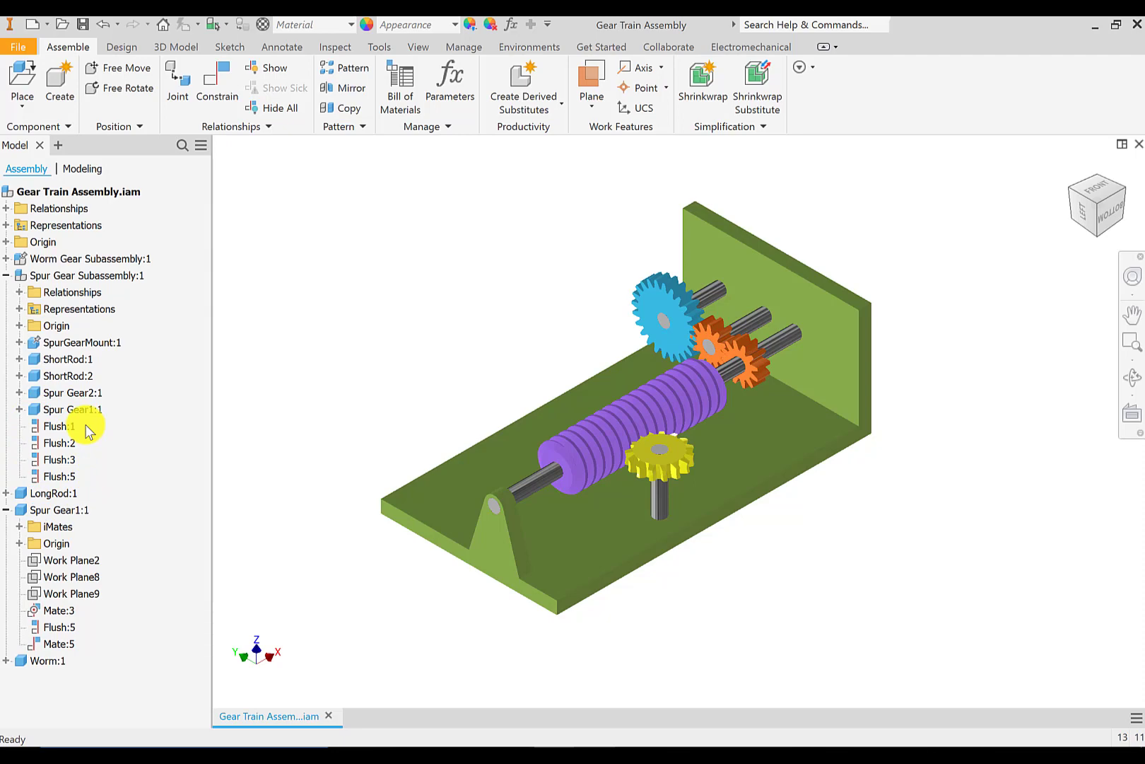
left_click(19, 392)
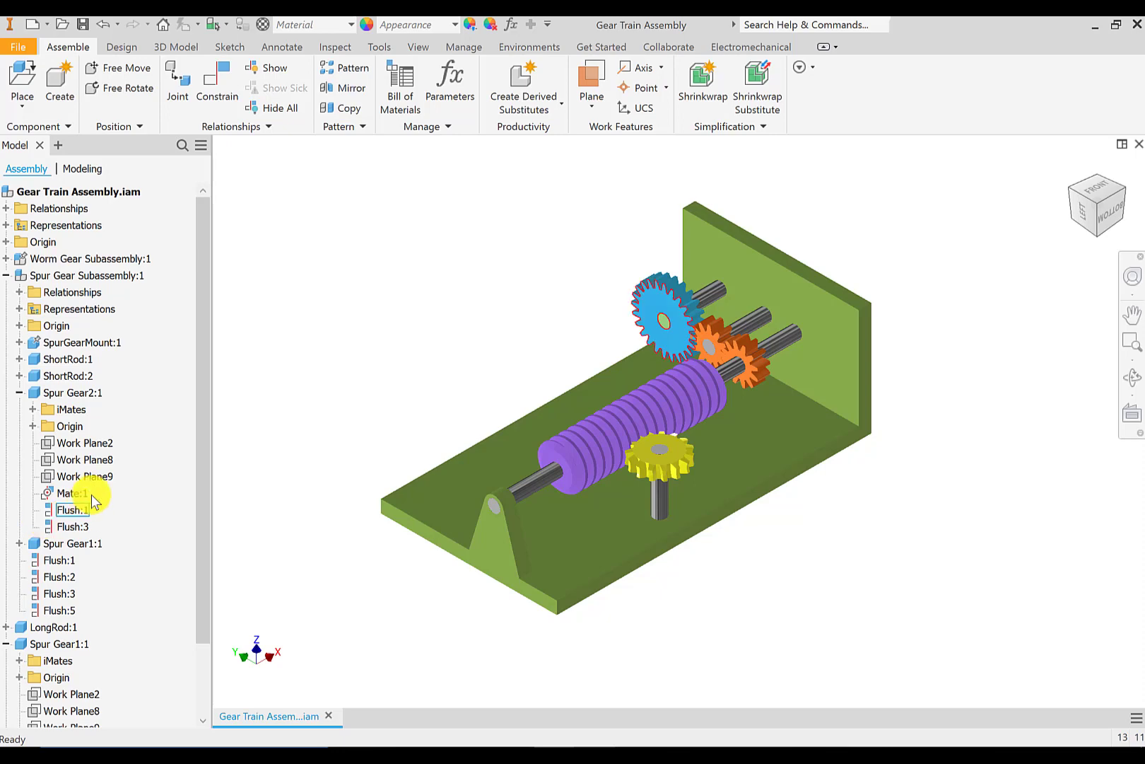
right_click(111, 278)
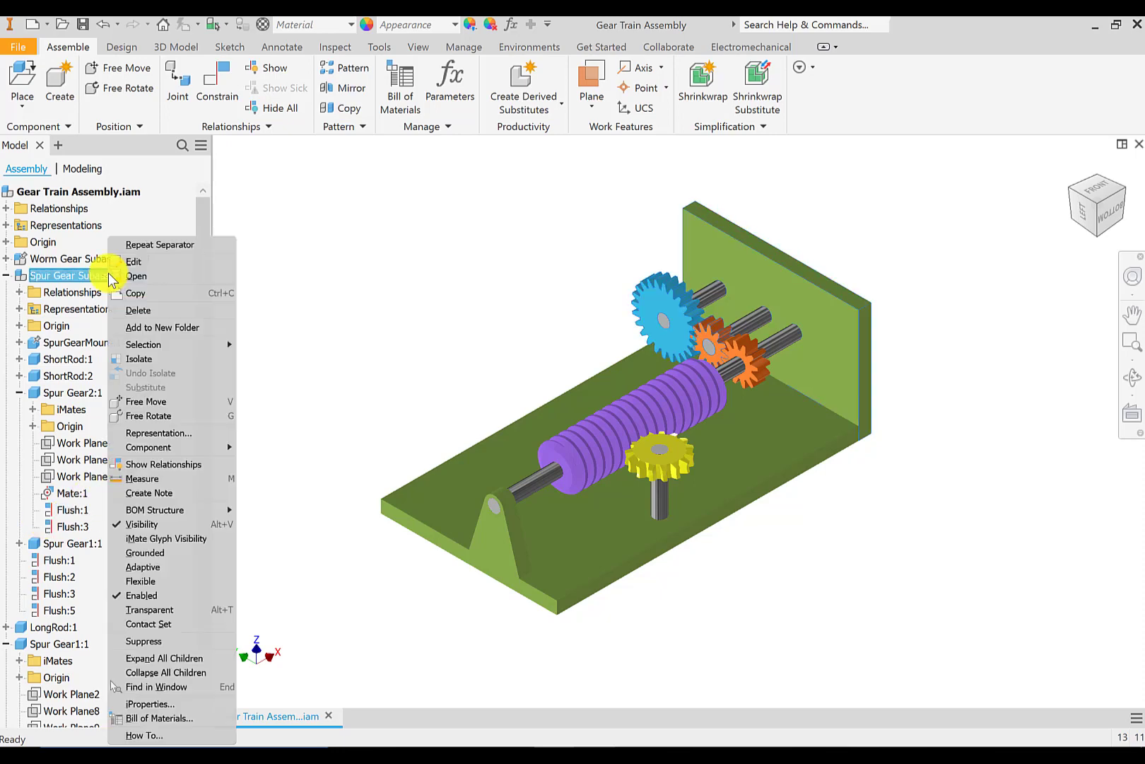
left_click(141, 276)
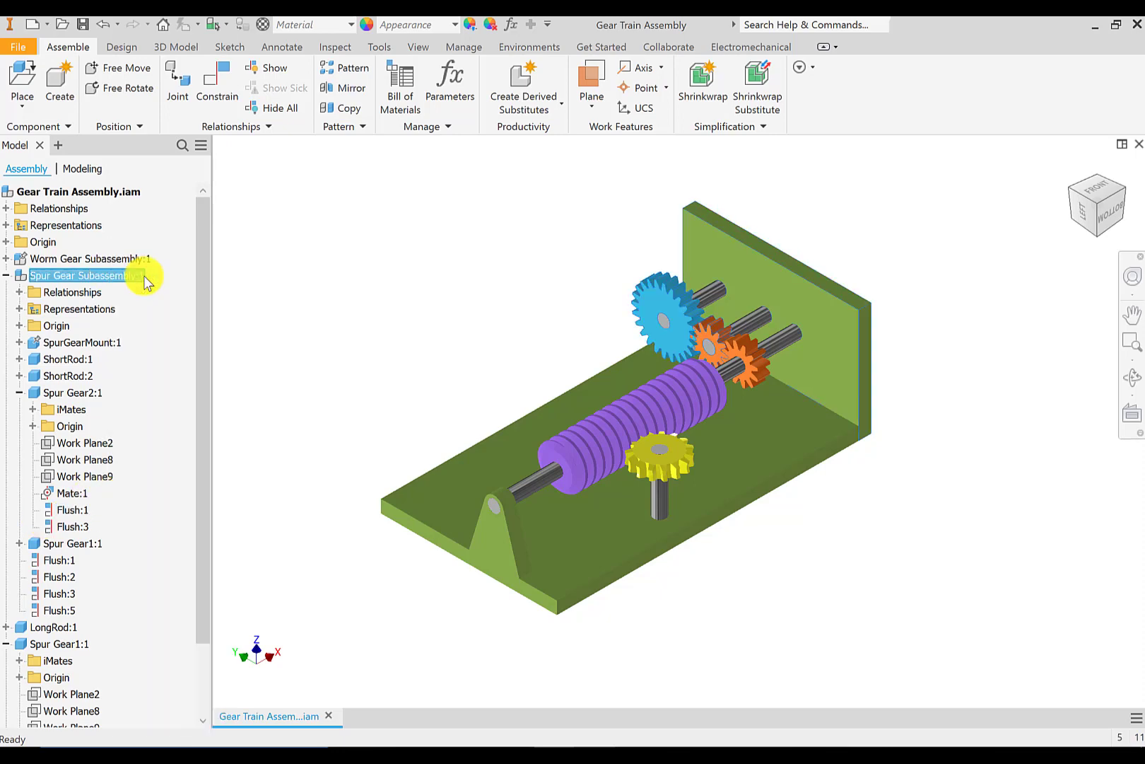
From the Gear Train Assembly, open Worm Gear Subassembly:1 in its own document
left_click(252, 716)
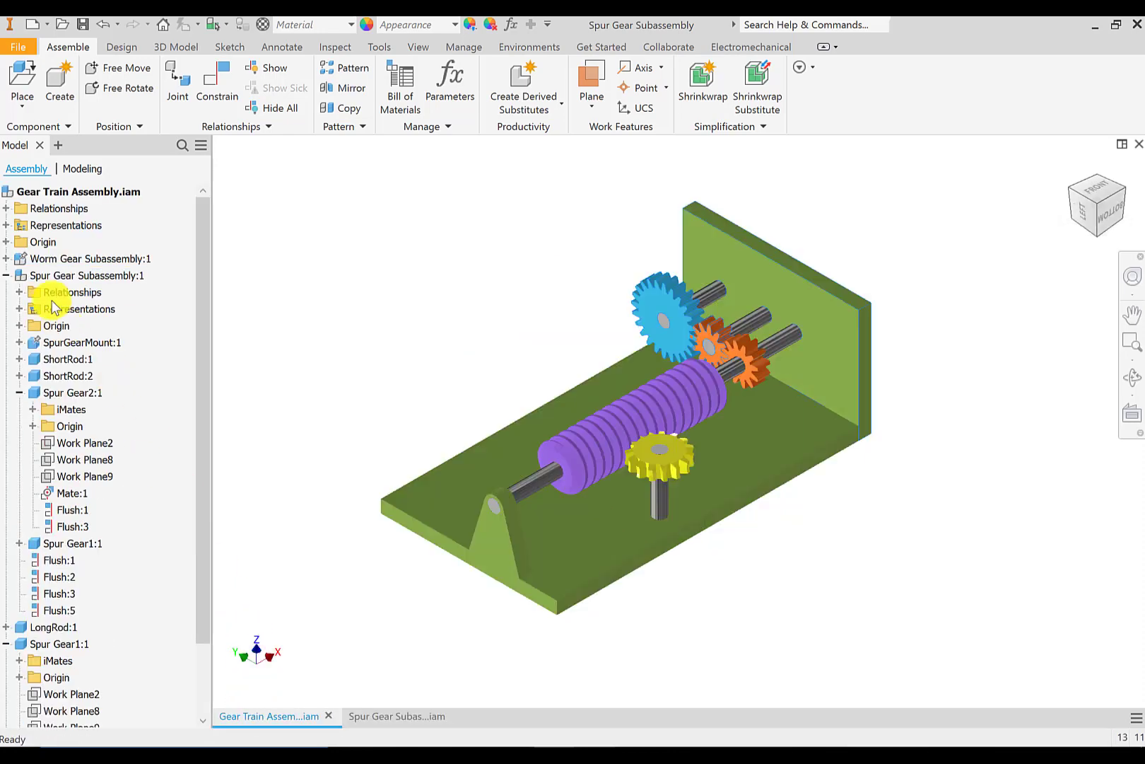
right_click(60, 265)
left_click(90, 276)
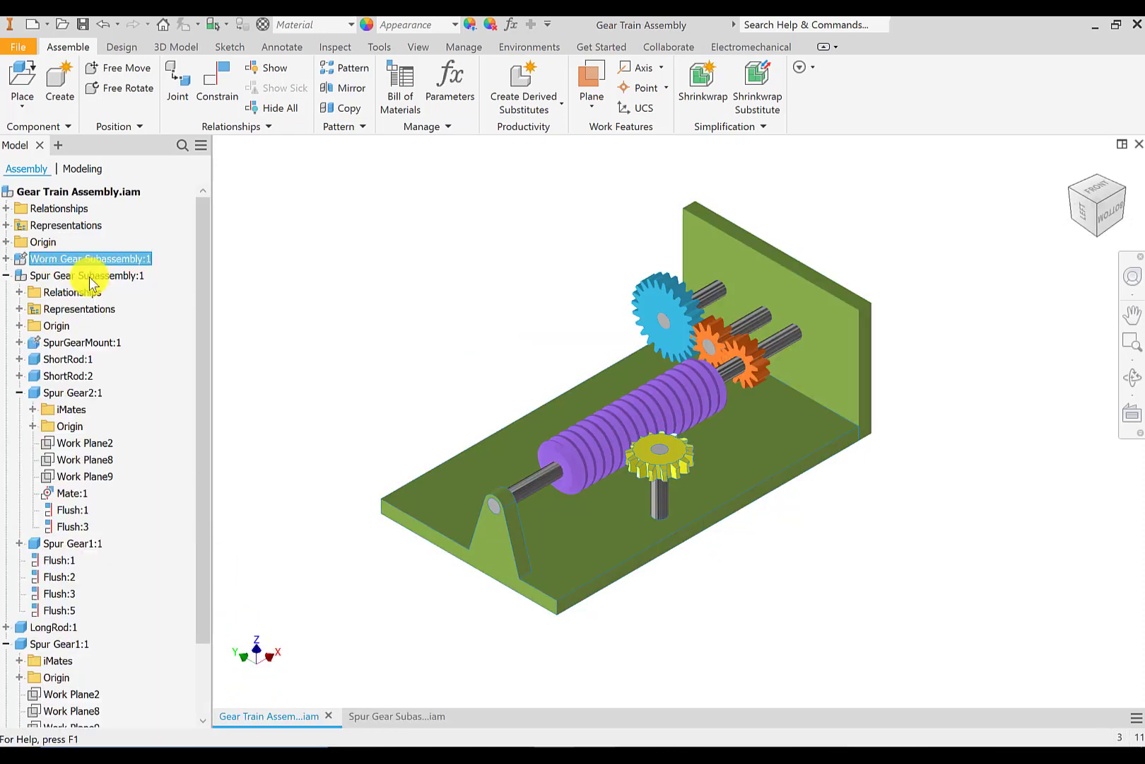
Delete the worm gear's Angle:1 constraint and spin the yellow gear to confirm it rotates
scroll(56, 368, "down", 2)
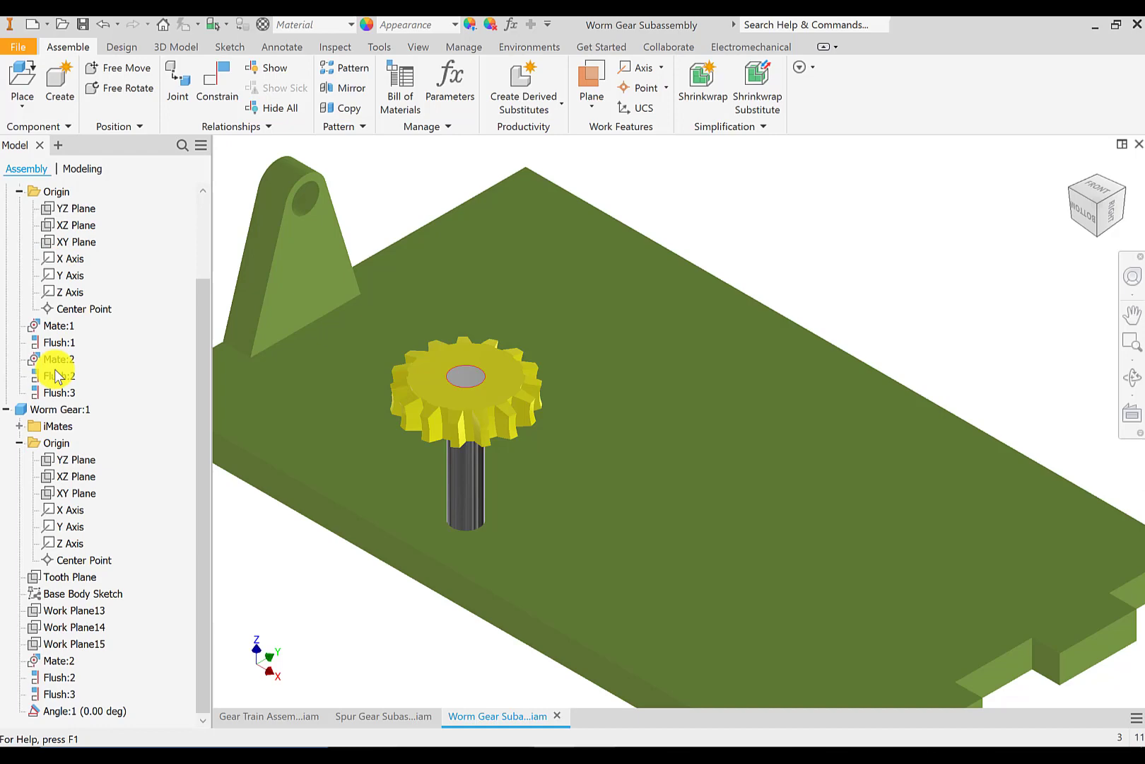
scroll(56, 374, "up", 2)
scroll(57, 375, "down", 2)
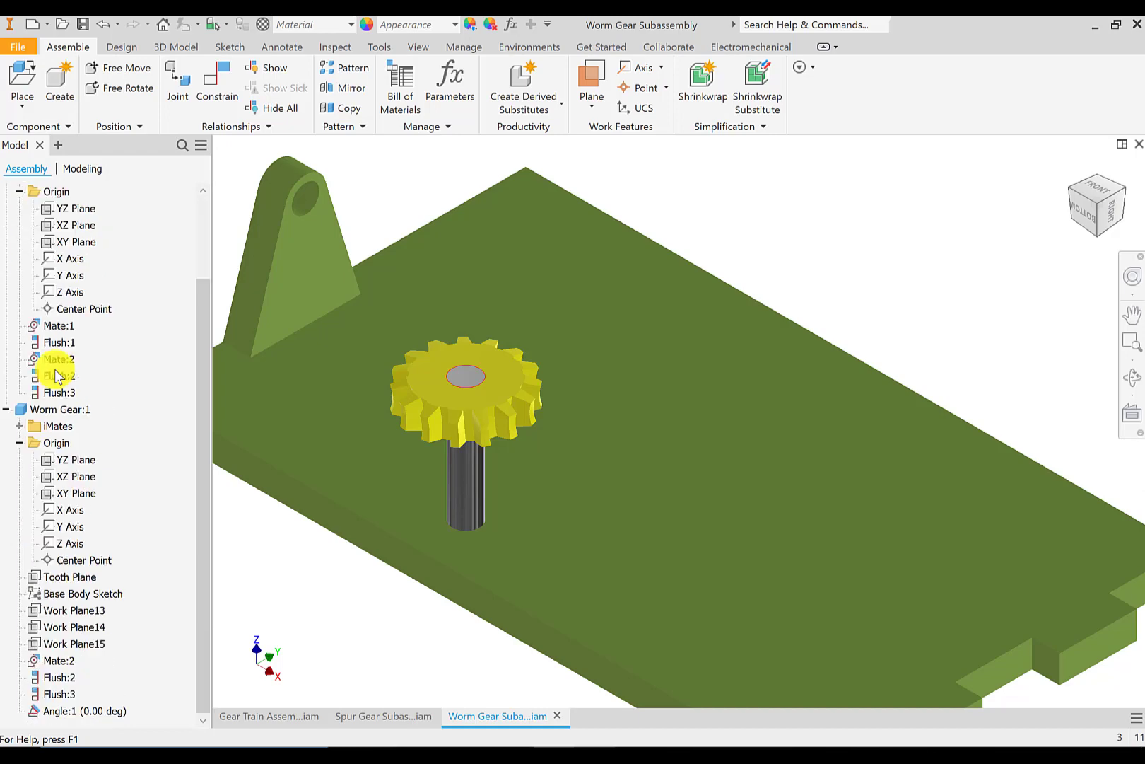
right_click(82, 714)
left_click(124, 562)
scroll(128, 563, "up", 1)
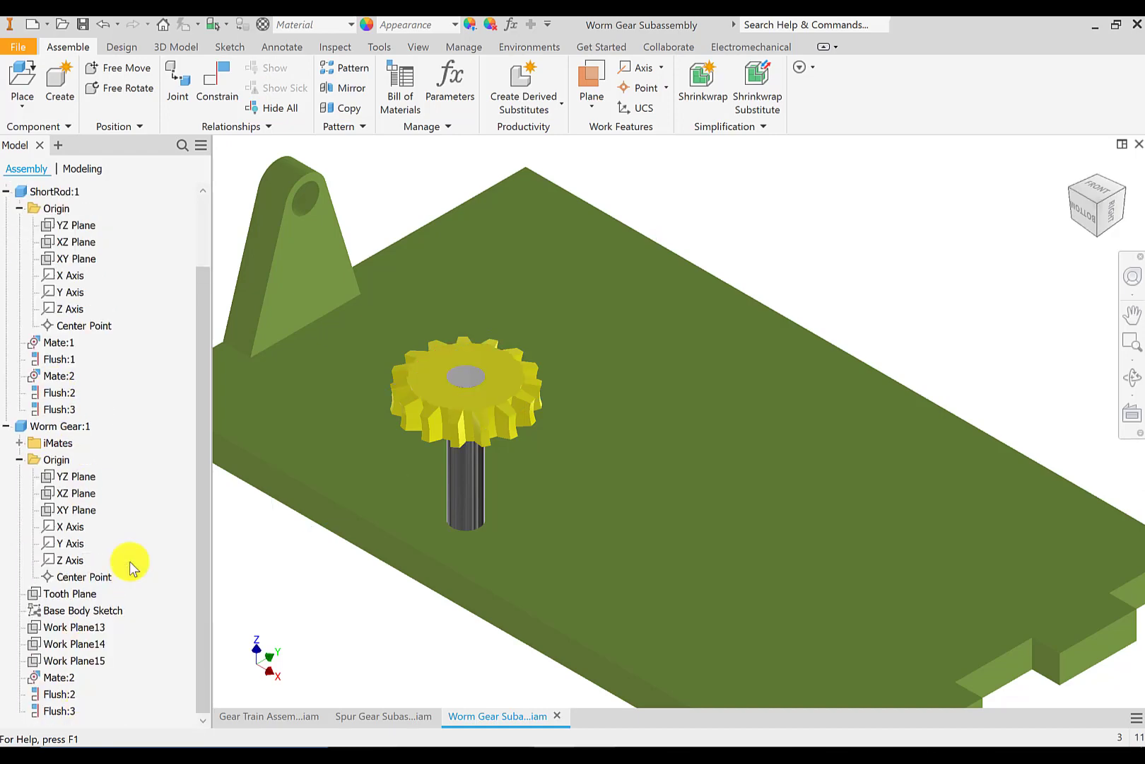
left_click_drag(452, 339, 401, 399)
left_click(358, 665)
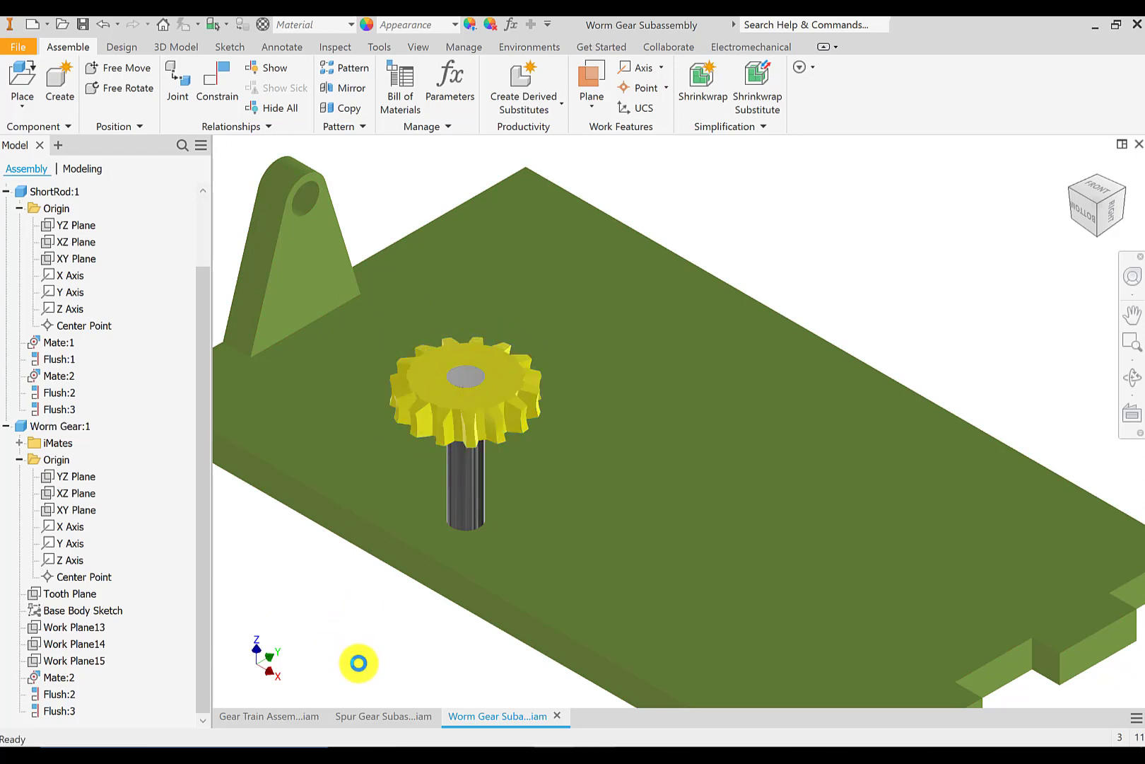
In the Spur Gear Subassembly, delete Angle:2 and Spur Gear1's Angle:1, then drag-test a gear
left_click(403, 718)
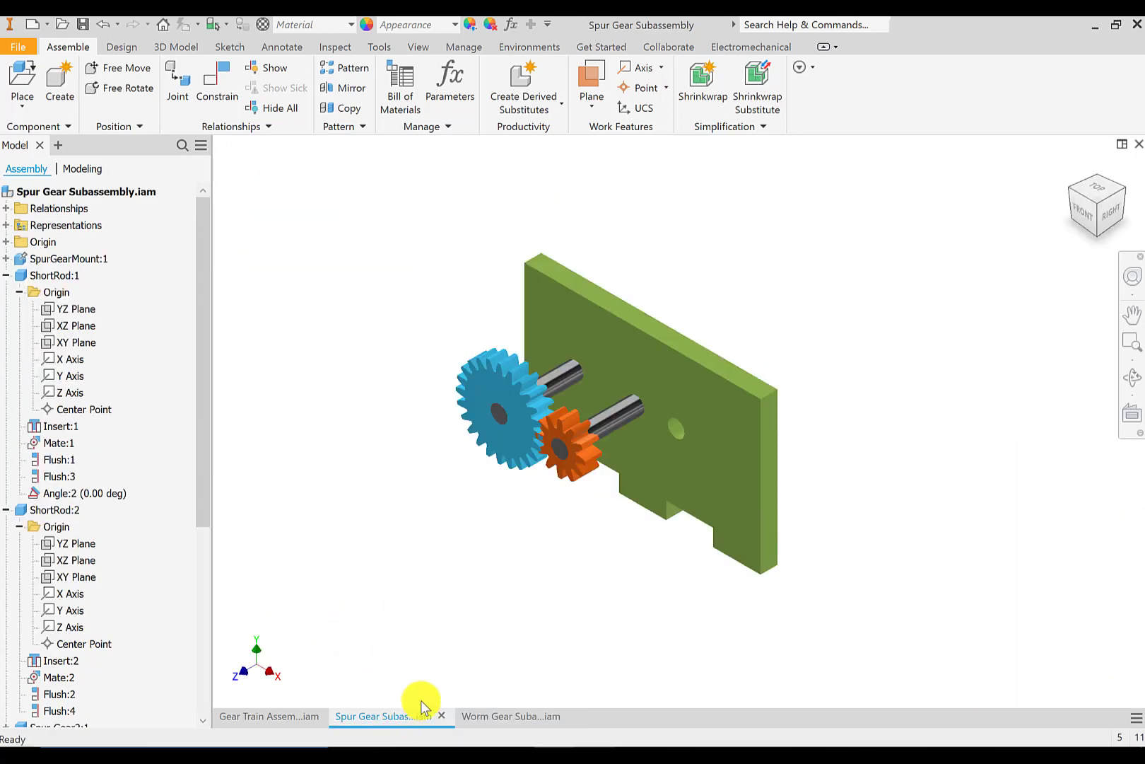
left_click_drag(198, 396, 202, 452)
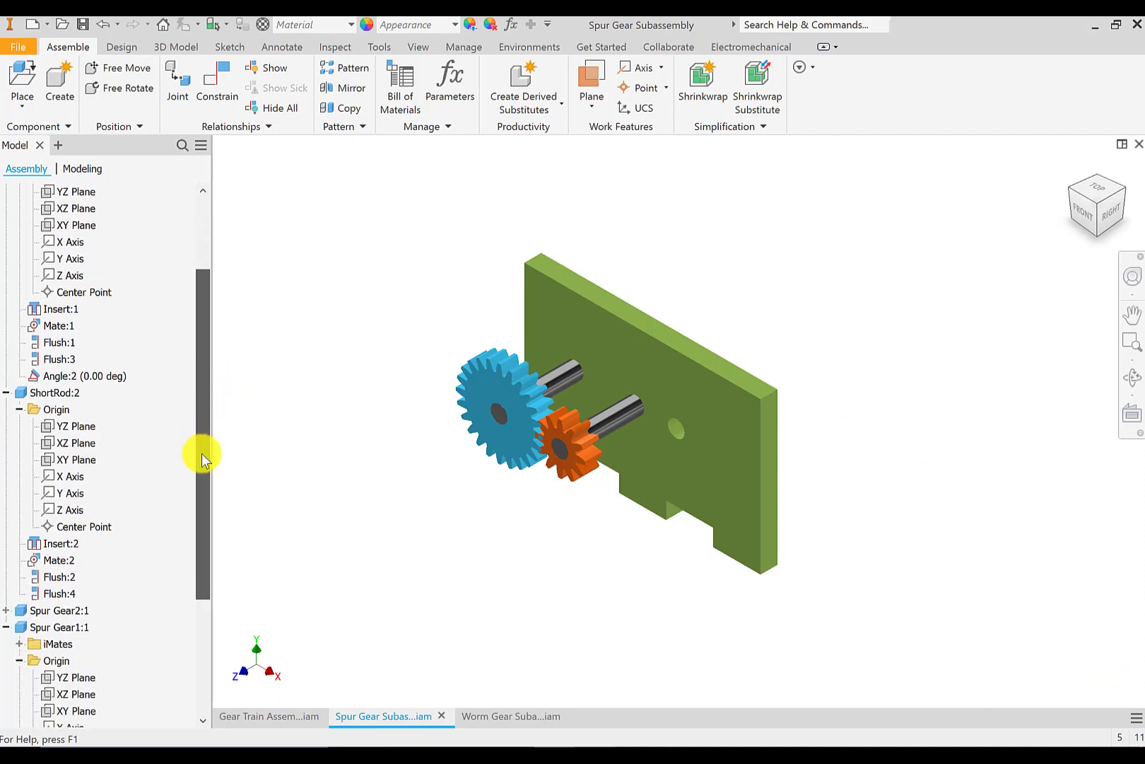
right_click(99, 386)
left_click(128, 404)
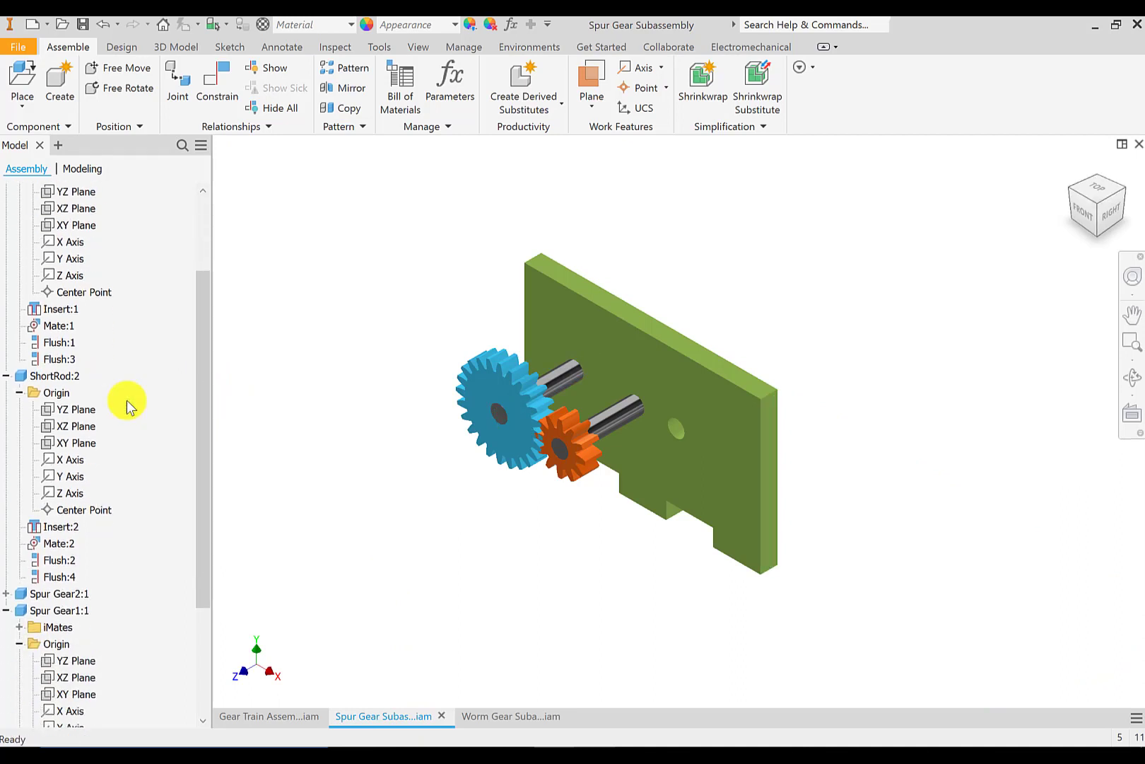
scroll(80, 524, "down", 3)
right_click(70, 711)
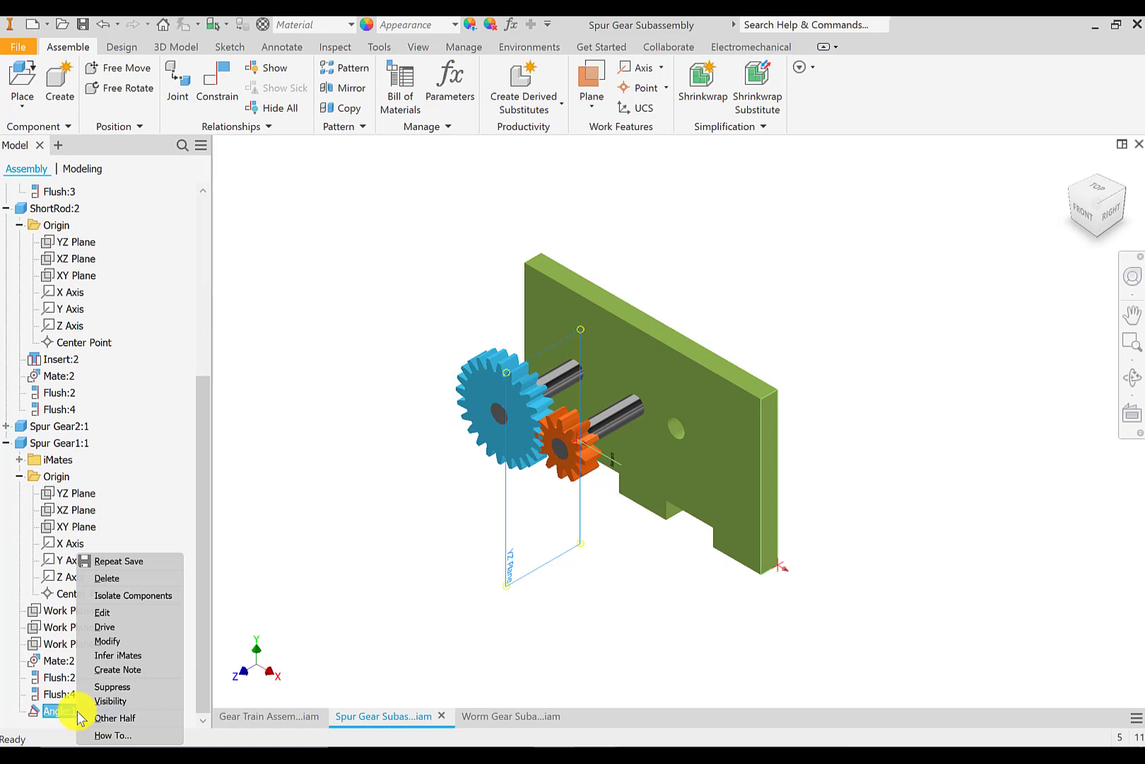
left_click(124, 579)
left_click_drag(459, 410, 559, 440)
left_click(516, 537)
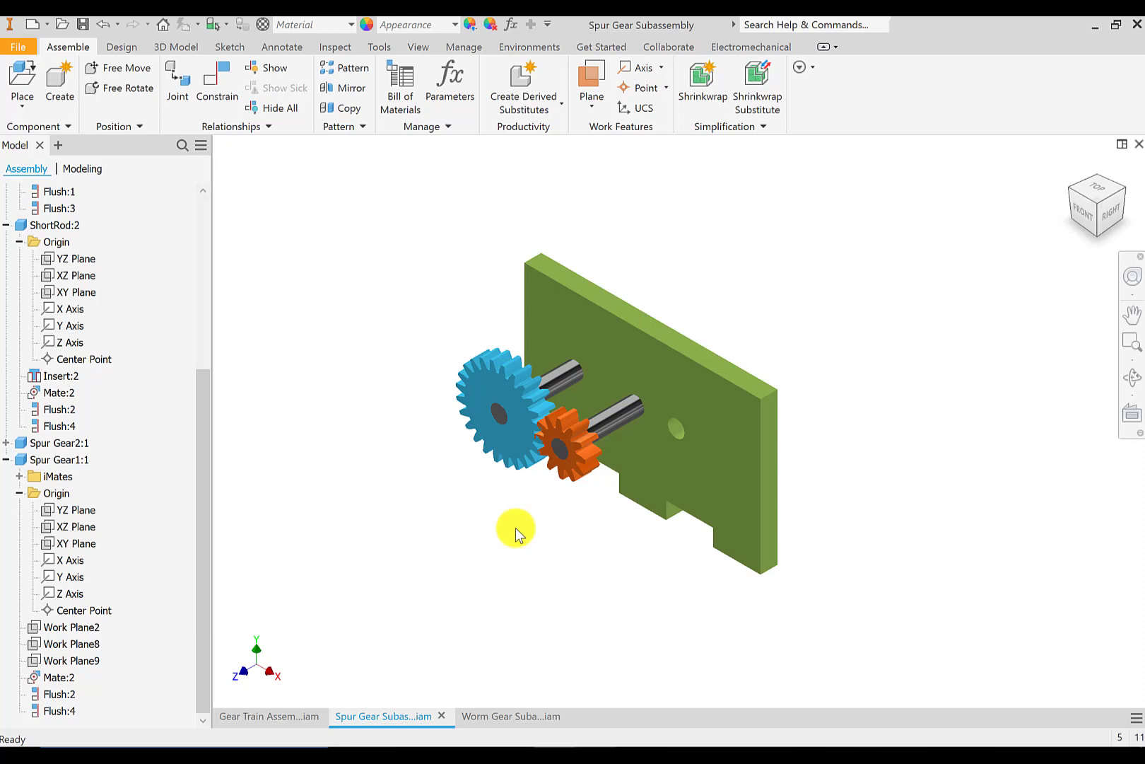
scroll(535, 429, "up", 5)
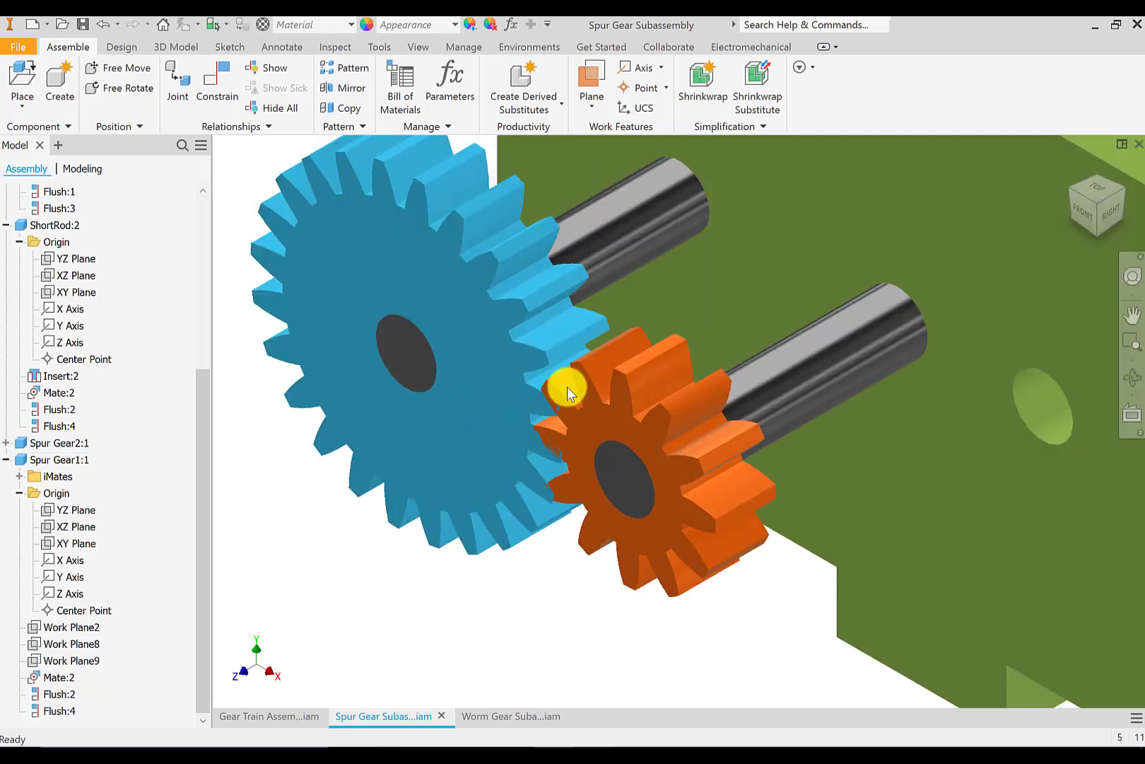
Rotate the orange gear to check it turns, and recentre the view on the plate
left_click(591, 401)
mouse_move(590, 400)
left_mouse_down()
mouse_move(603, 396)
mouse_move(585, 379)
left_mouse_up()
scroll(532, 606, "down", 5)
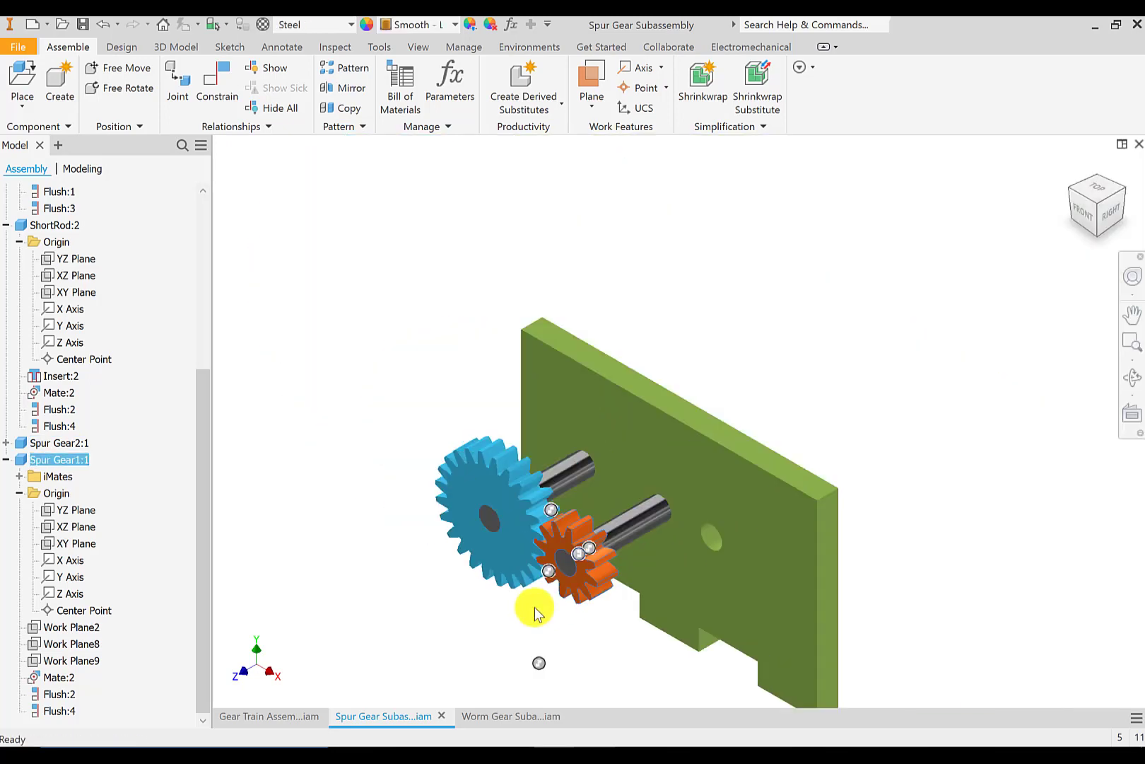
middle_click_drag(531, 606, 616, 497)
Start a Motion Rotation constraint with the reverse solution selected
left_click(221, 75)
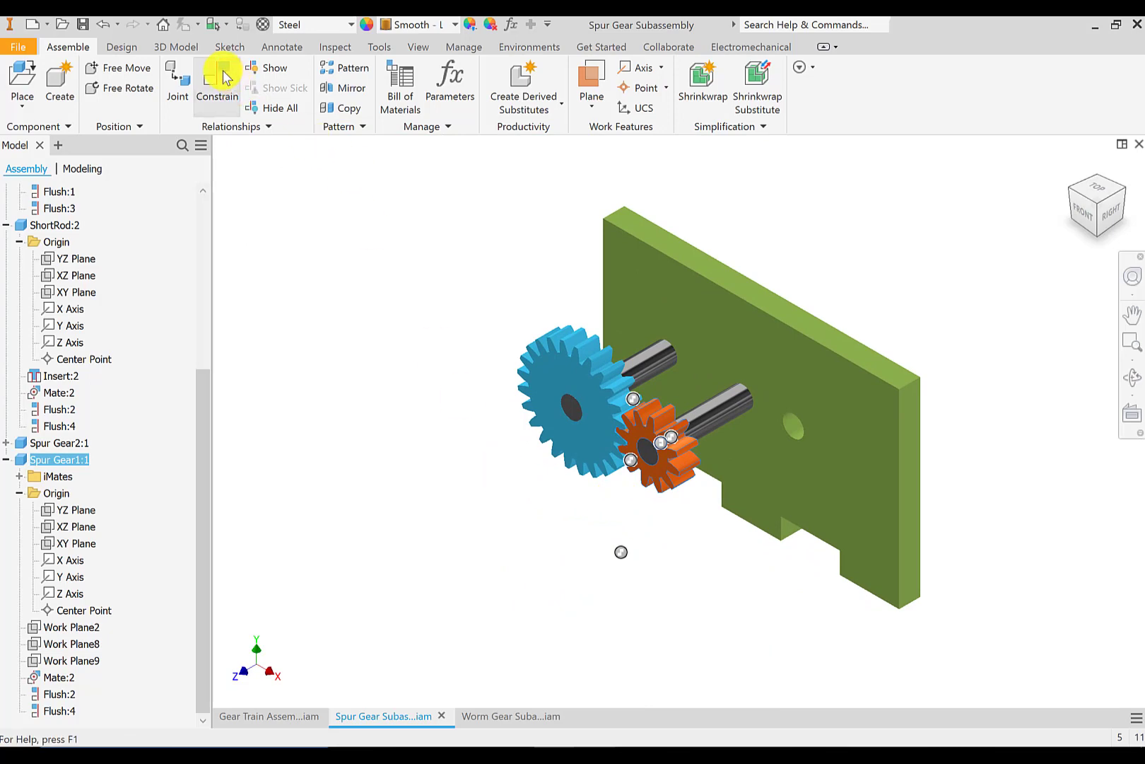
left_click(268, 256)
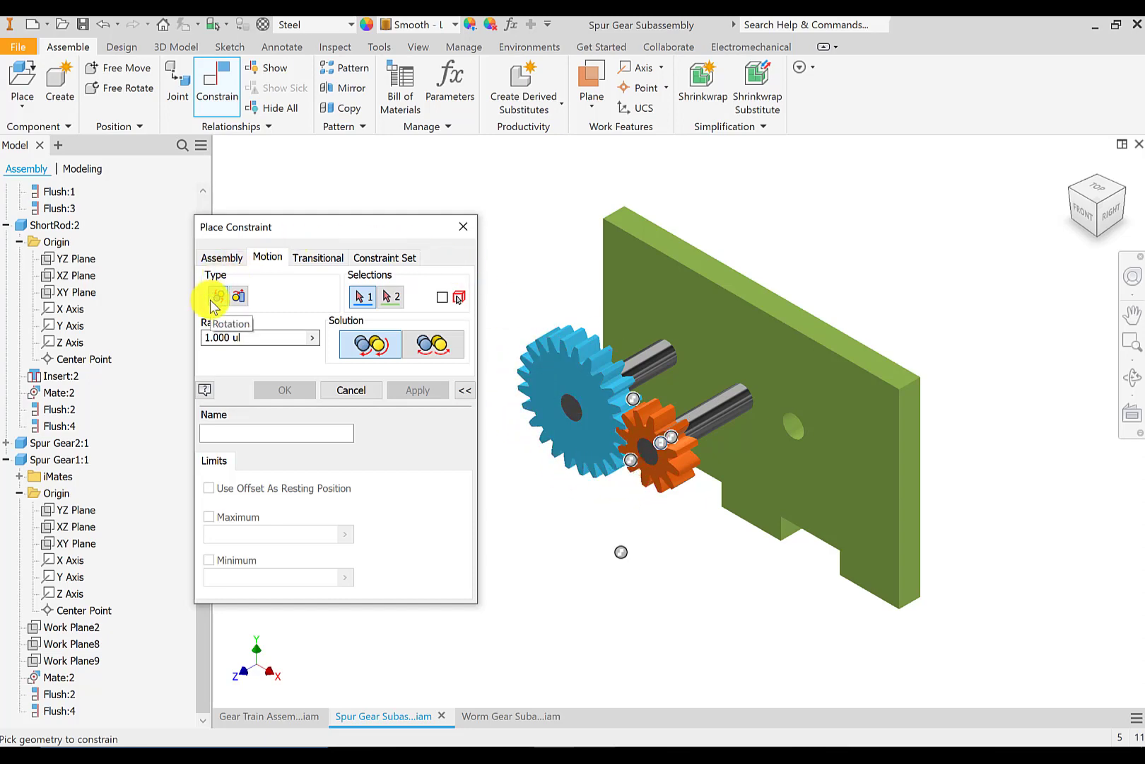
left_click(422, 349)
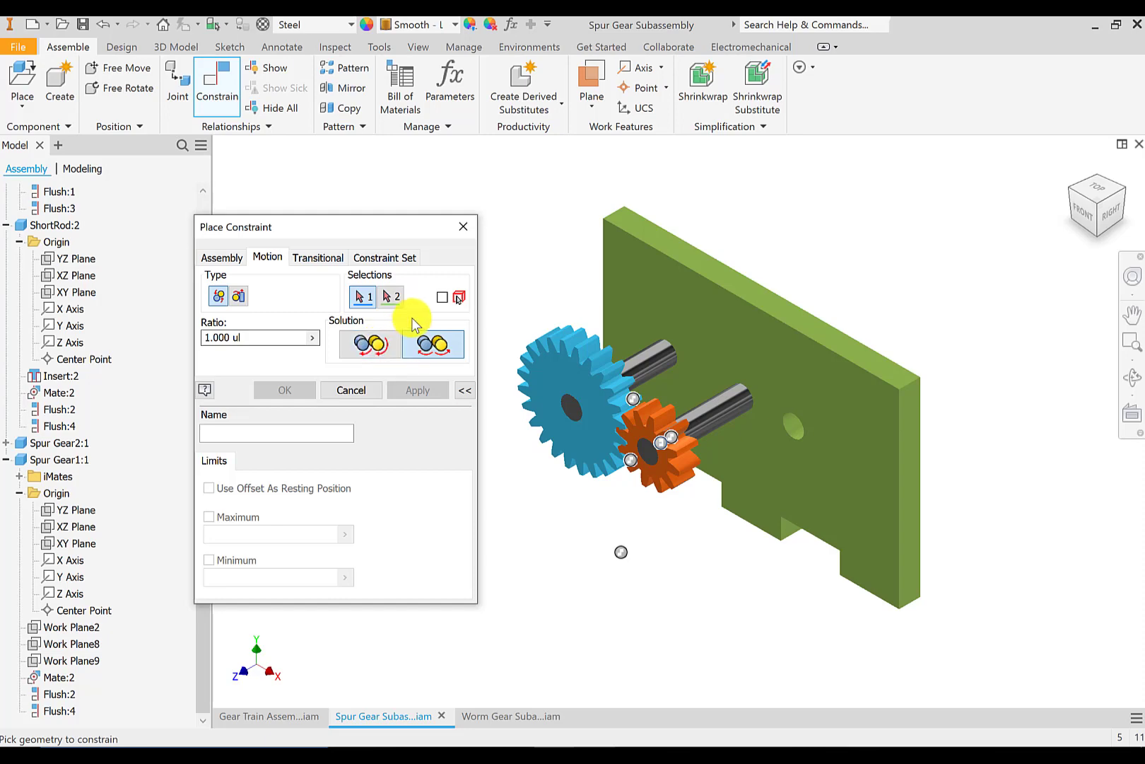
Pick the blue then orange gear, enter ratio 24/12, and apply to create Rotation:1
left_click(562, 391)
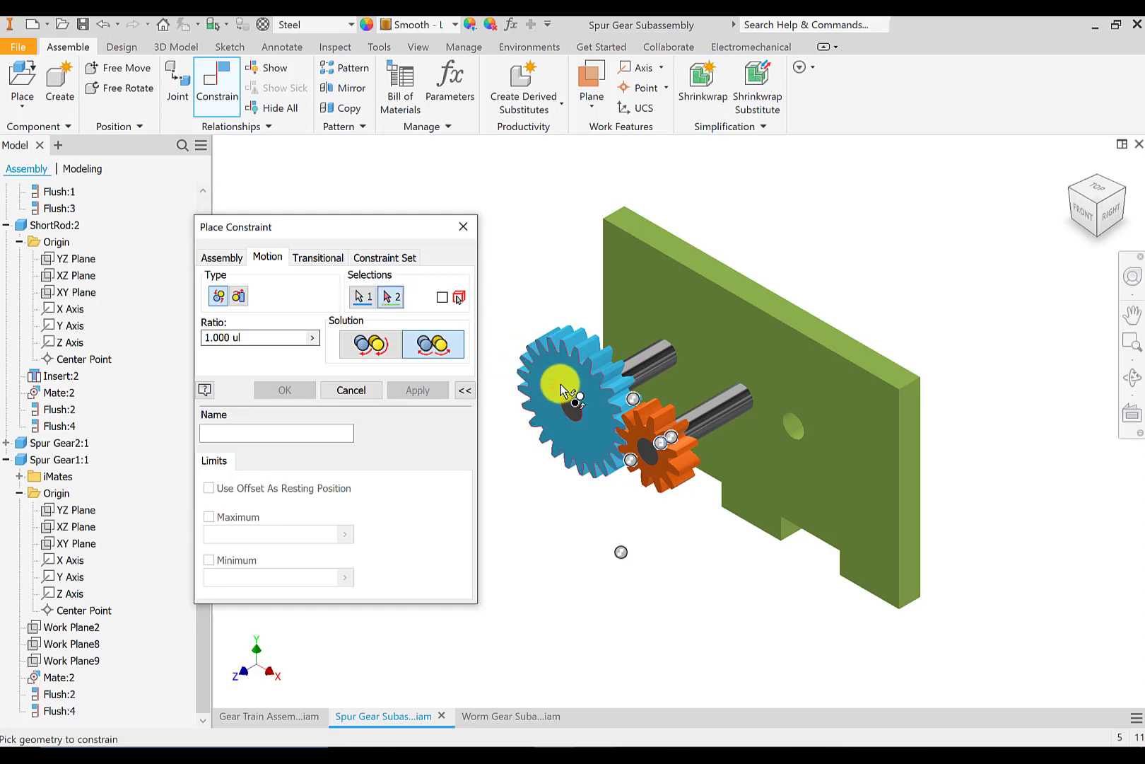
left_click(640, 436)
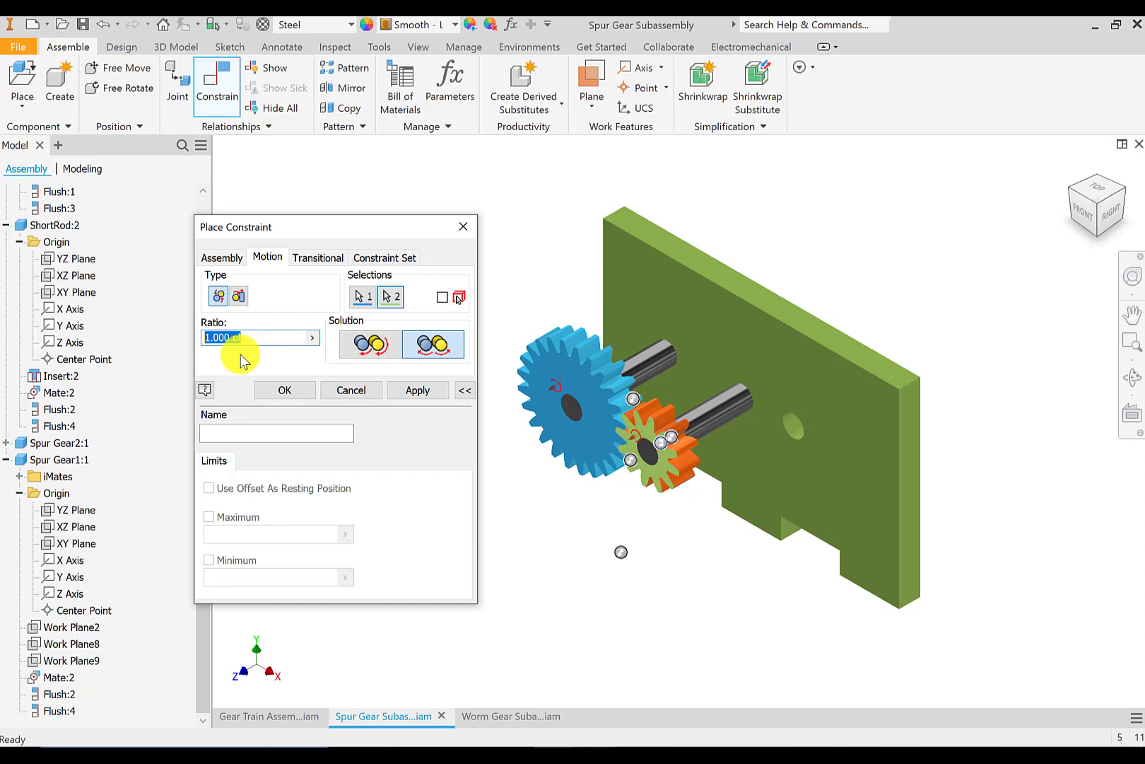
type("24/12")
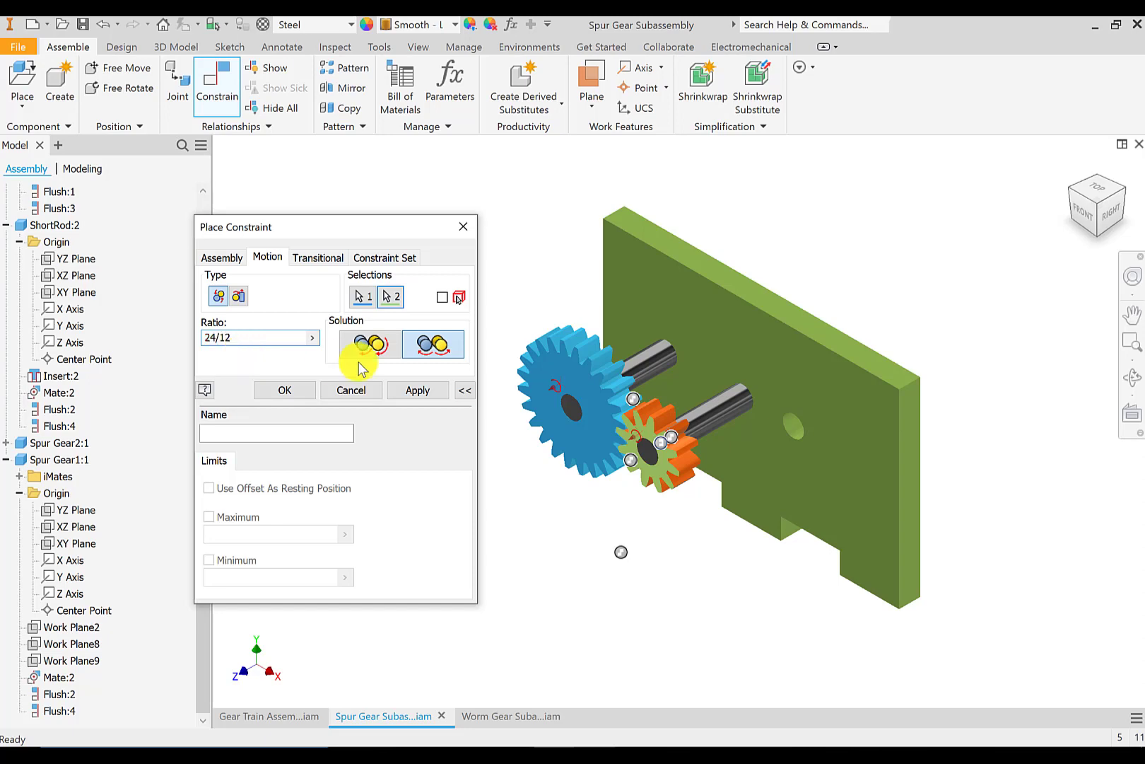
left_click(425, 389)
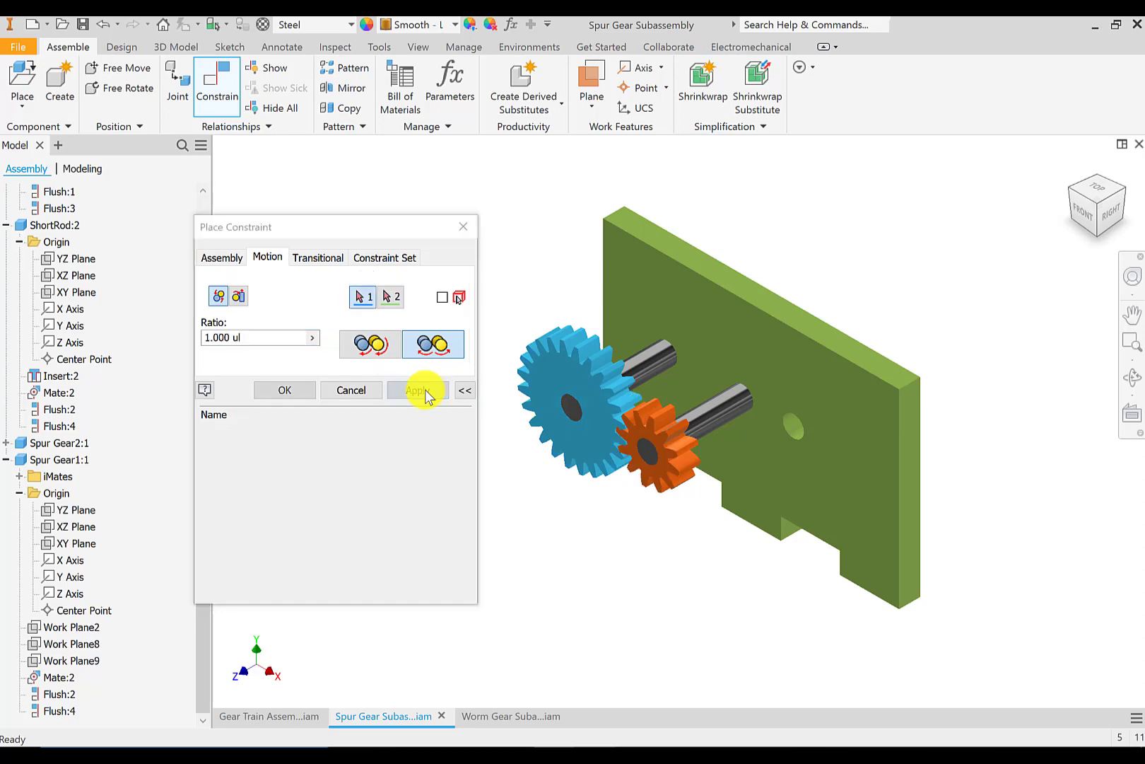
Close the constraint dialog and rotate the blue gear to verify the 2.000 coupling
left_click(343, 389)
left_click_drag(560, 360, 584, 379)
scroll(639, 438, "down", 5)
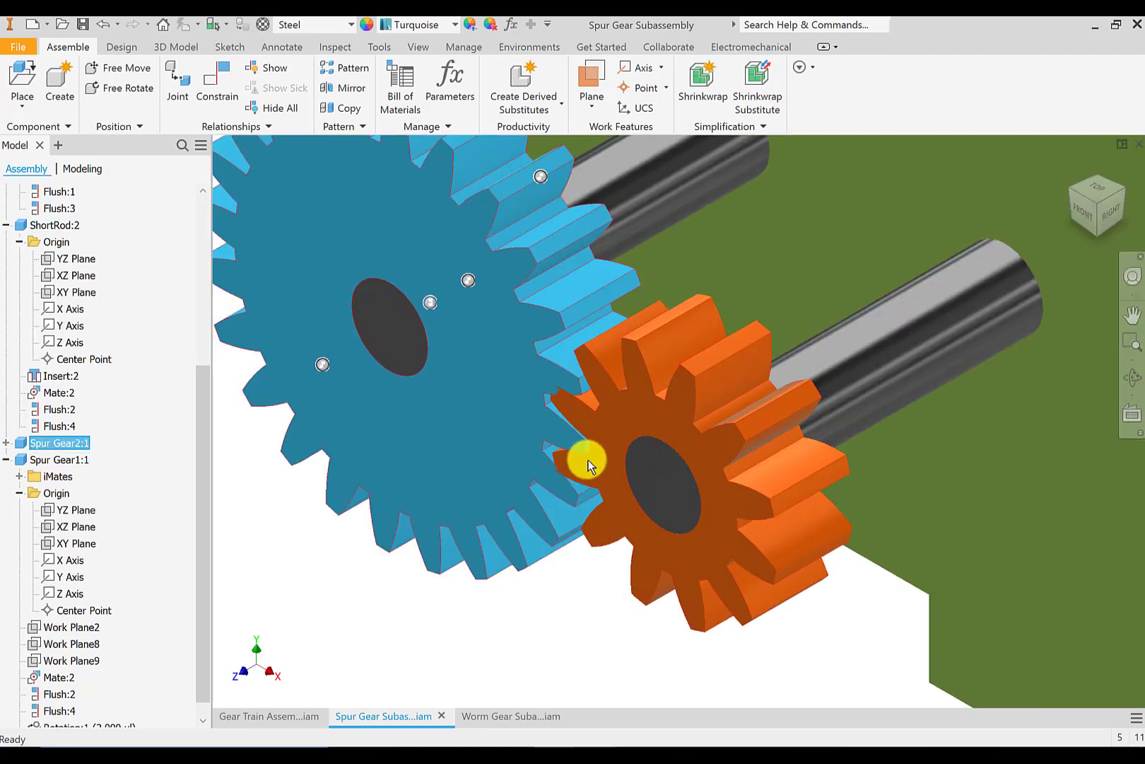
scroll(587, 463, "up", 6)
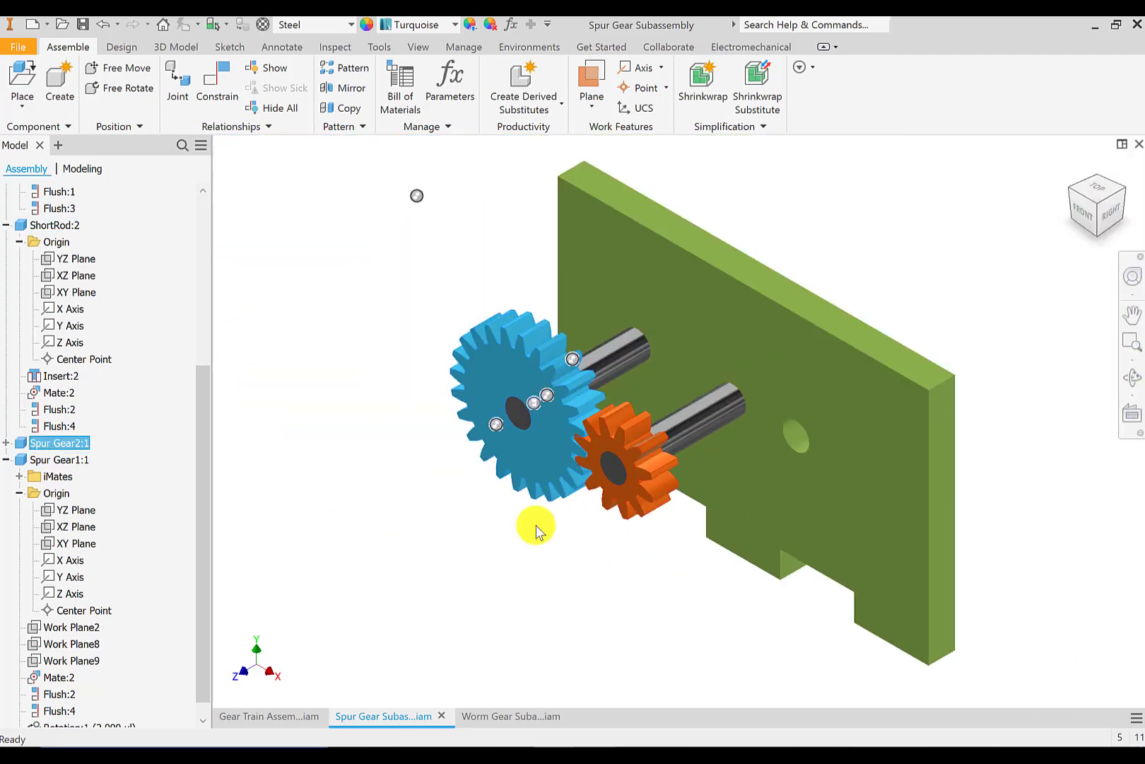
left_click_drag(534, 530, 587, 445)
key("Escape")
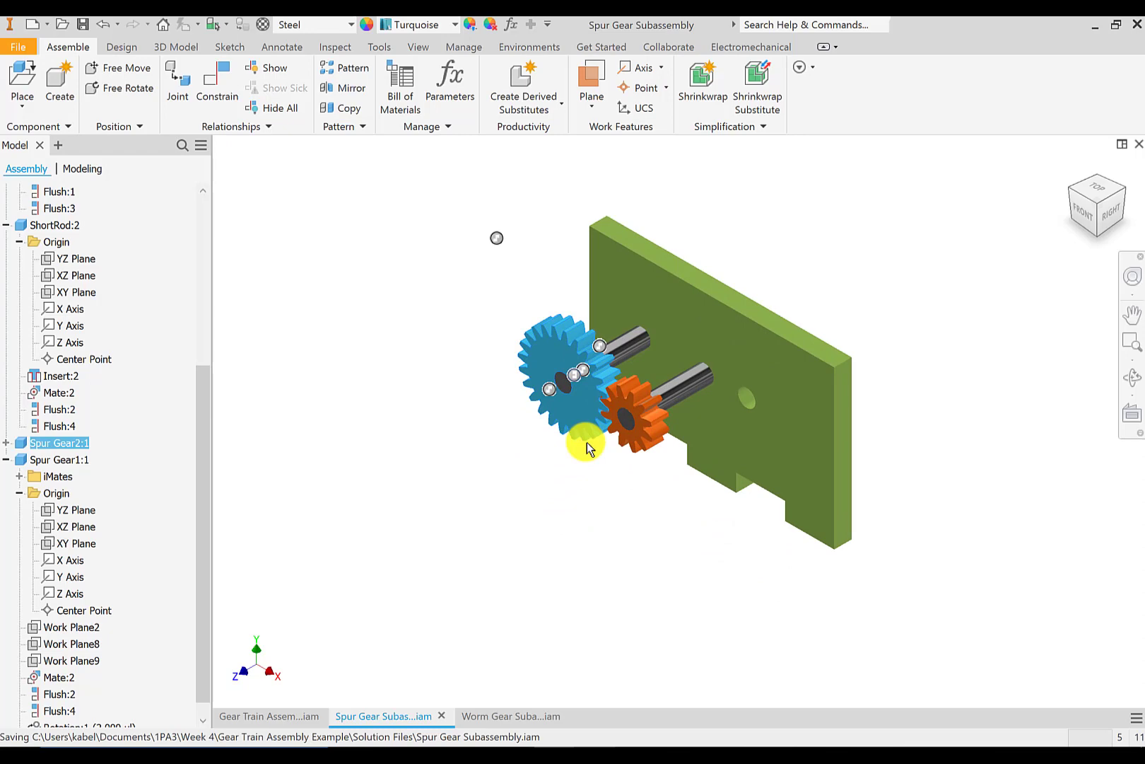
key("Escape")
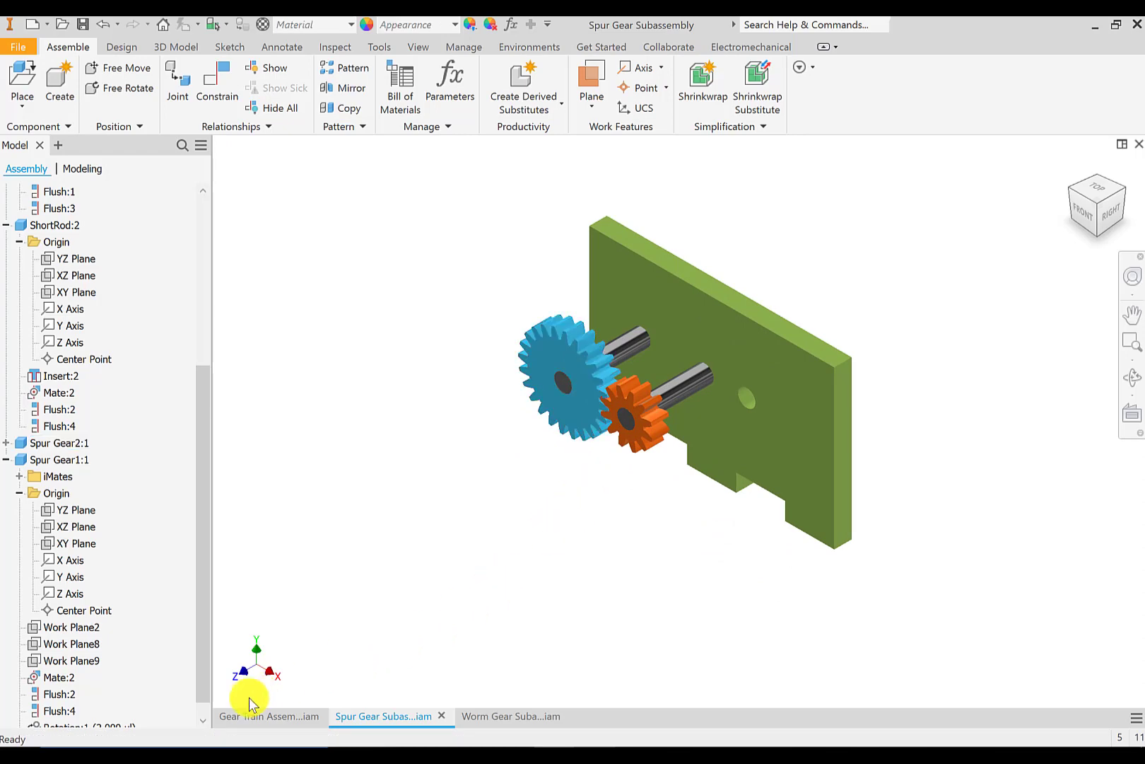
Back in the Gear Train Assembly, update it and test-drag the blue gear
left_click(236, 724)
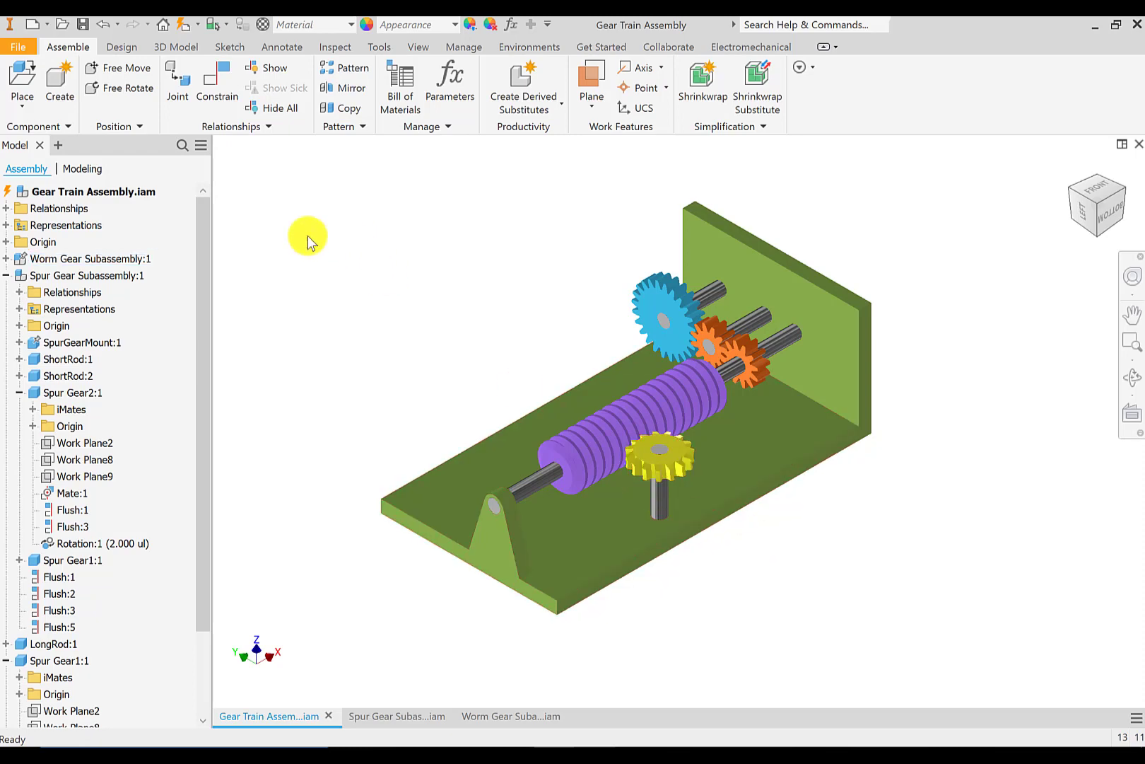
left_click(185, 29)
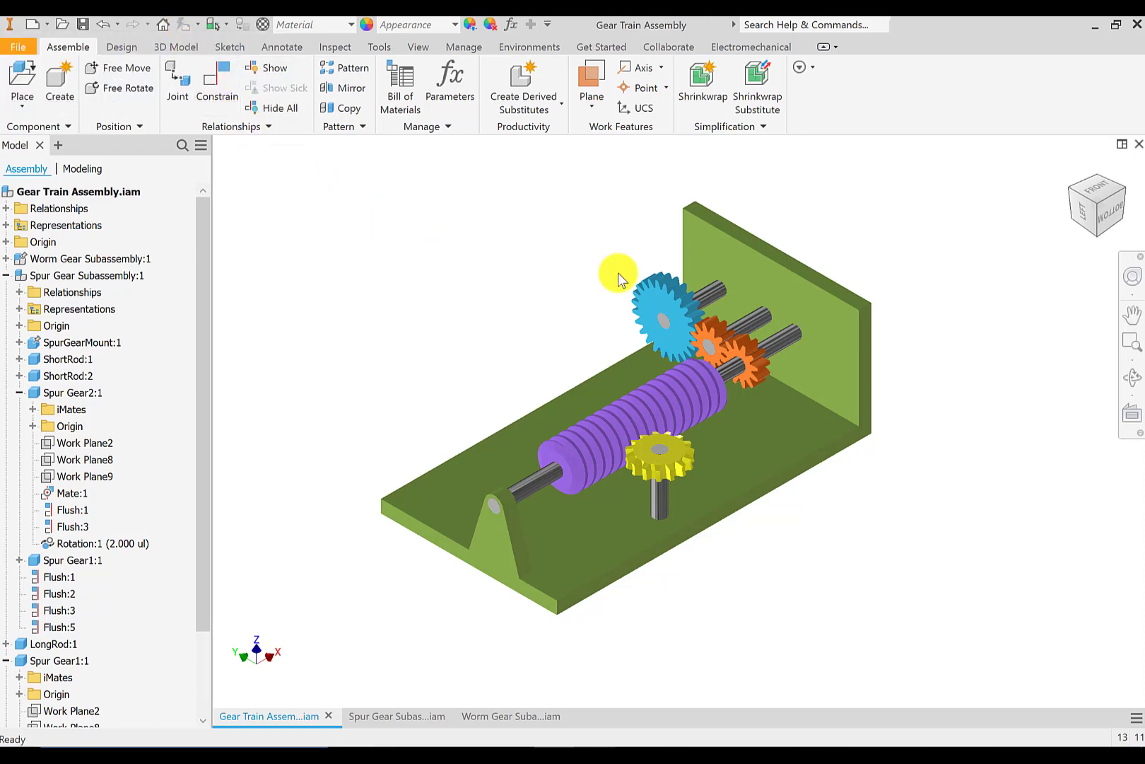
left_click_drag(640, 290, 671, 303)
left_click(542, 298)
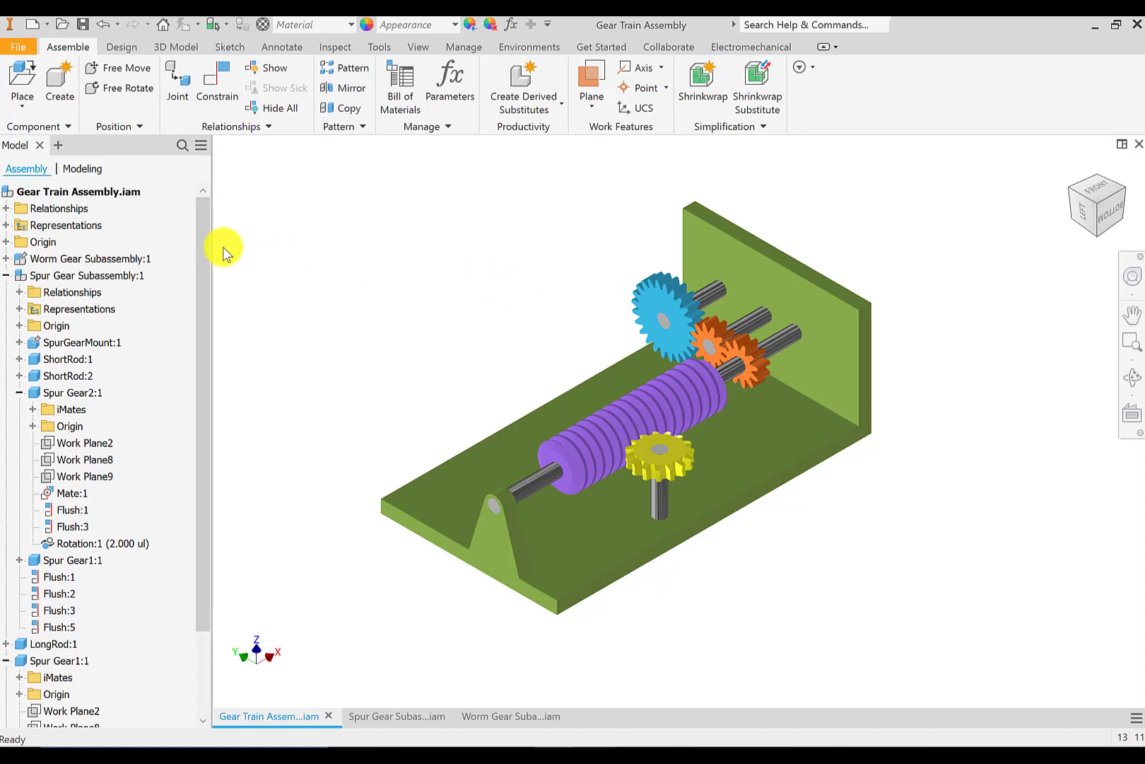
Set Spur Gear Subassembly:1 to Flexible
left_click(32, 277)
right_click(32, 281)
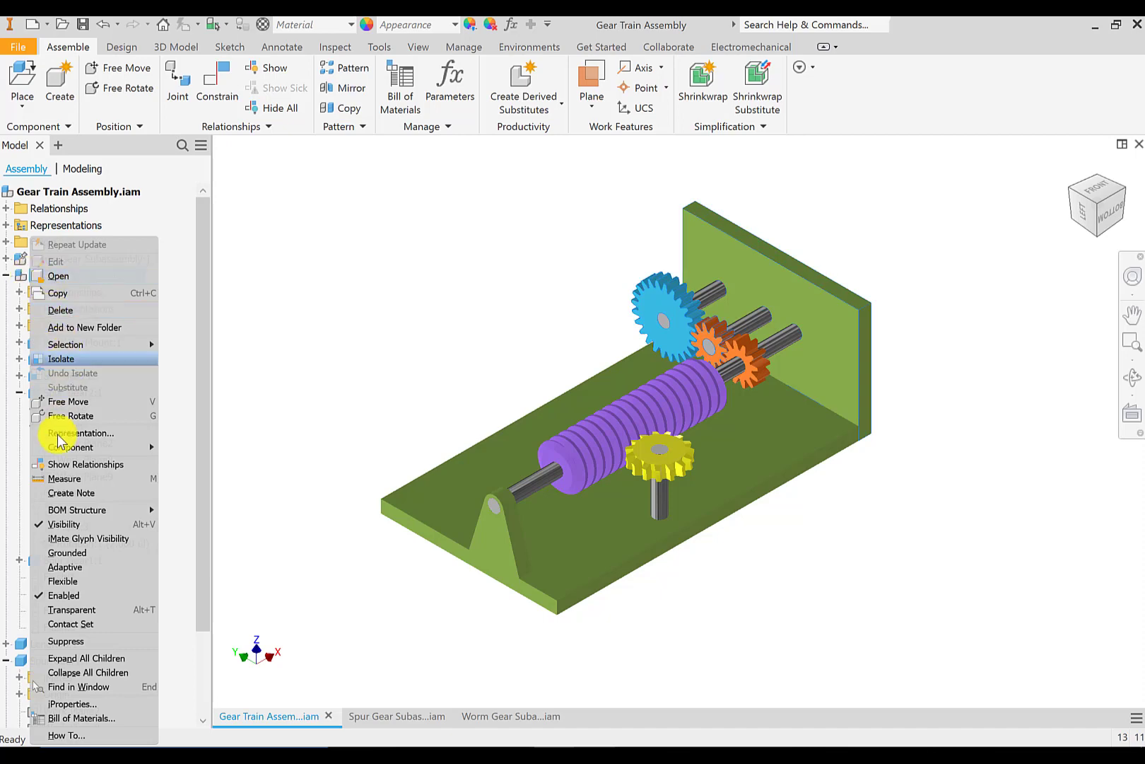
left_click(70, 582)
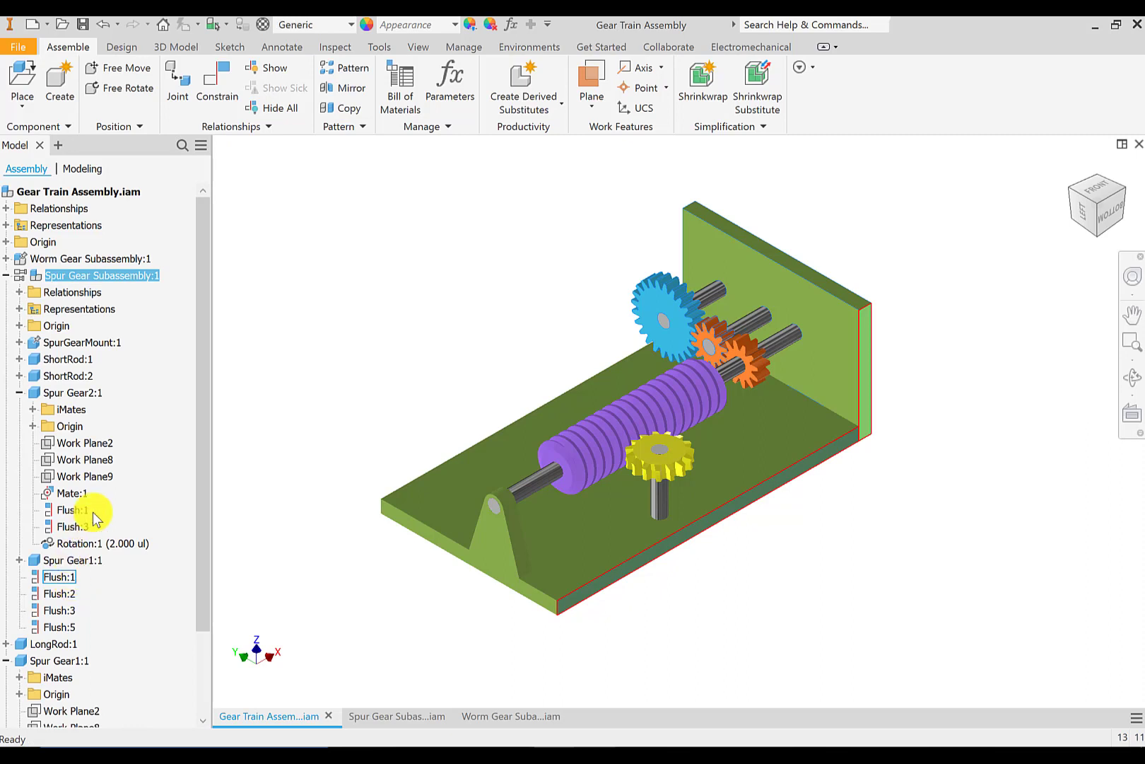
left_click(275, 352)
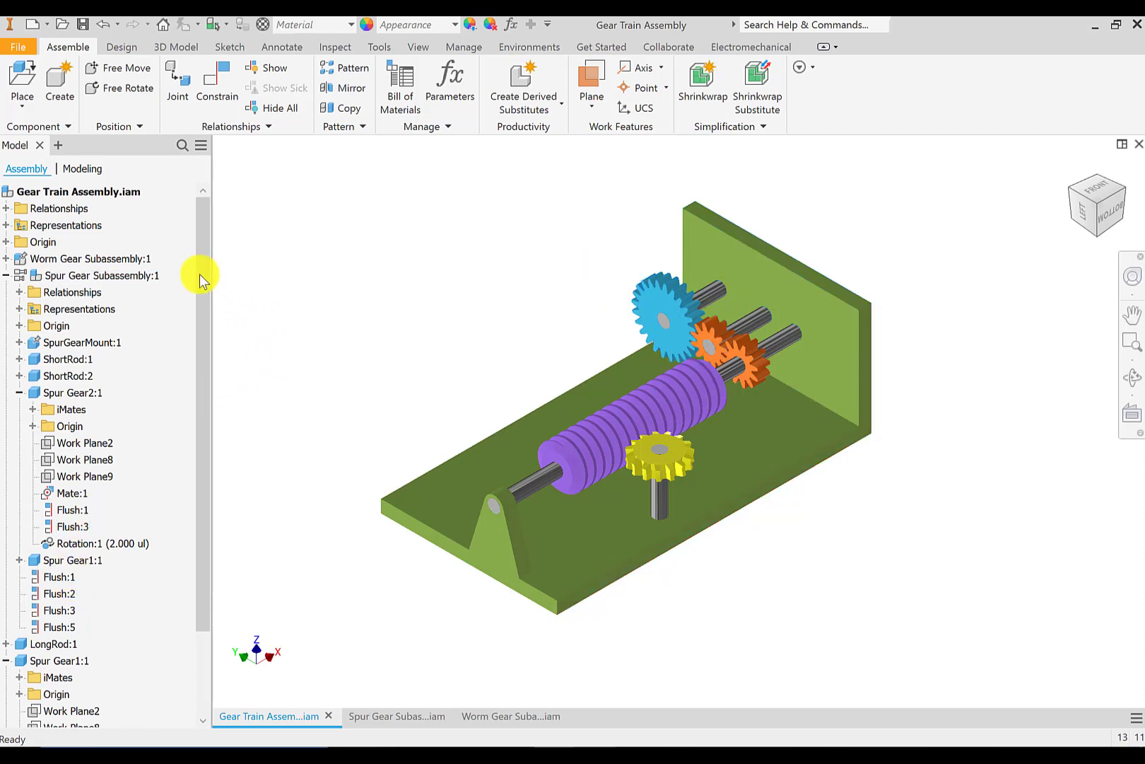
Set Worm Gear Subassembly:1 to Flexible, then drag the blue and yellow gears to test
right_click(125, 259)
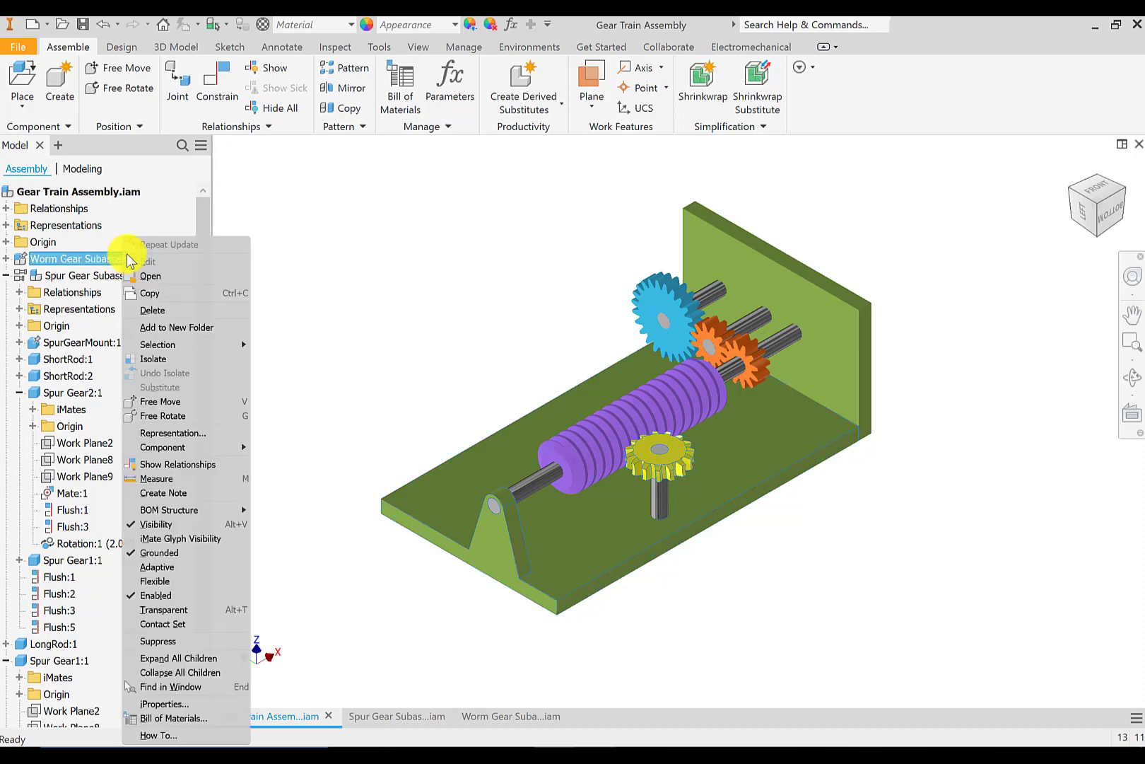
left_click(186, 587)
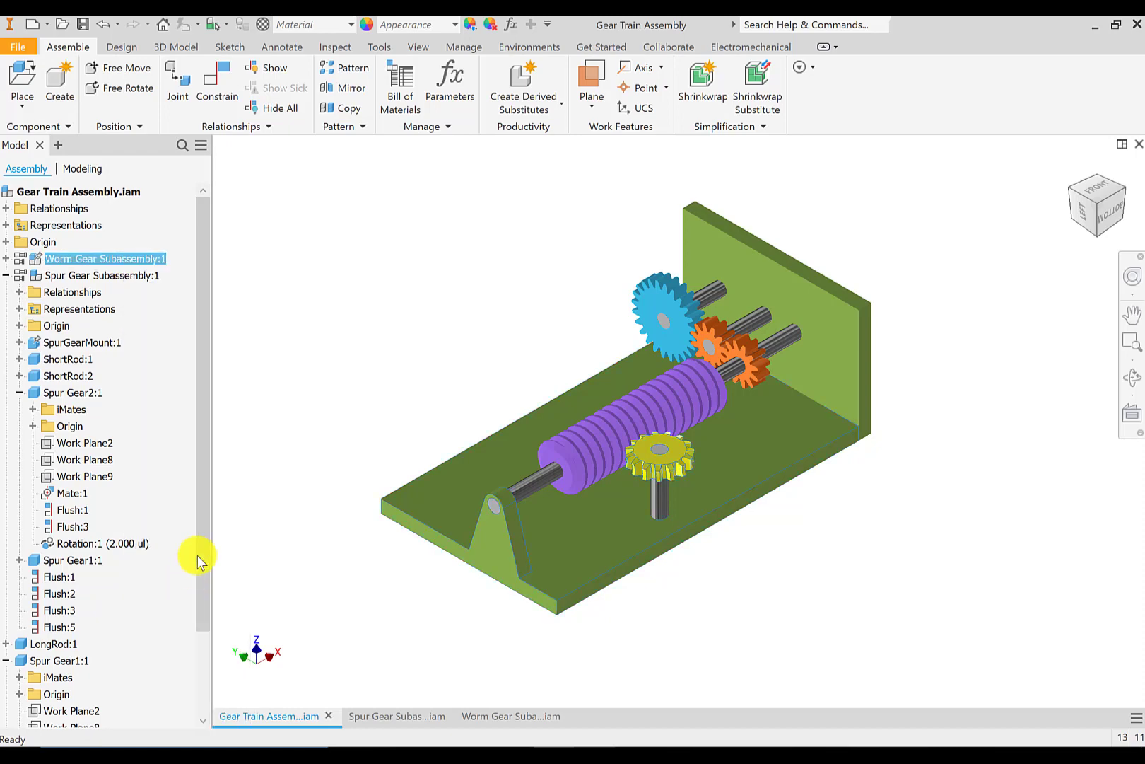
left_click(294, 382)
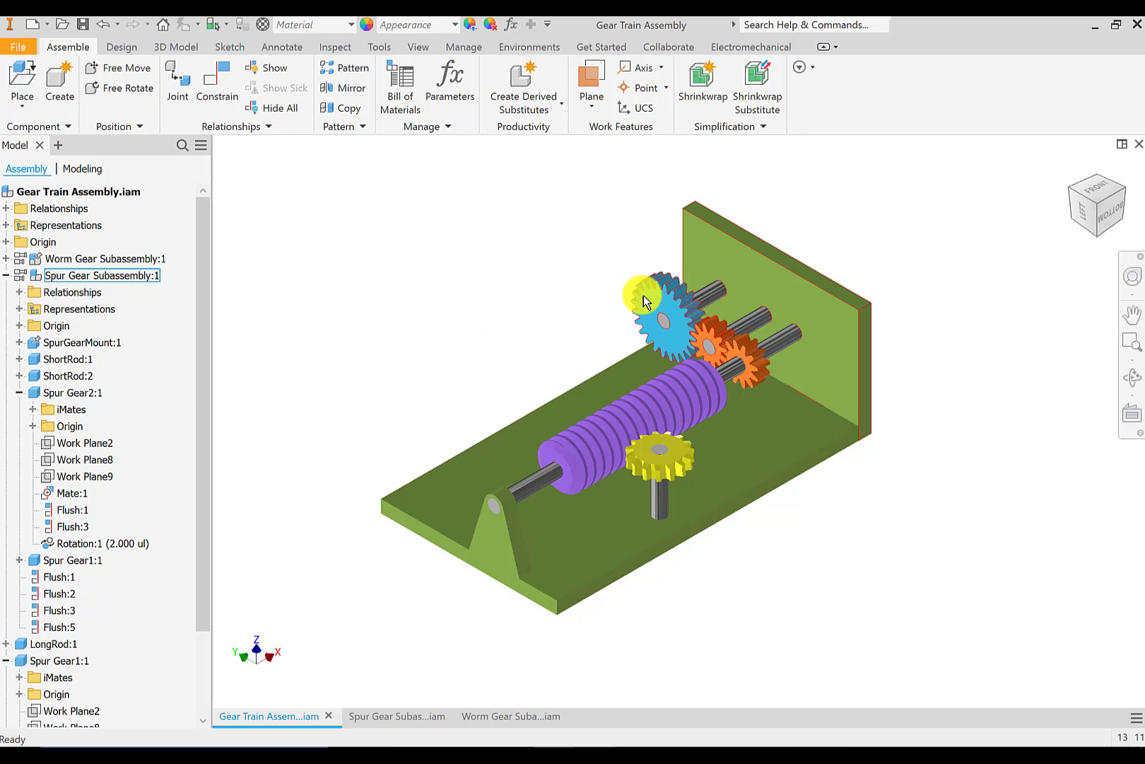
left_click_drag(639, 297, 652, 383)
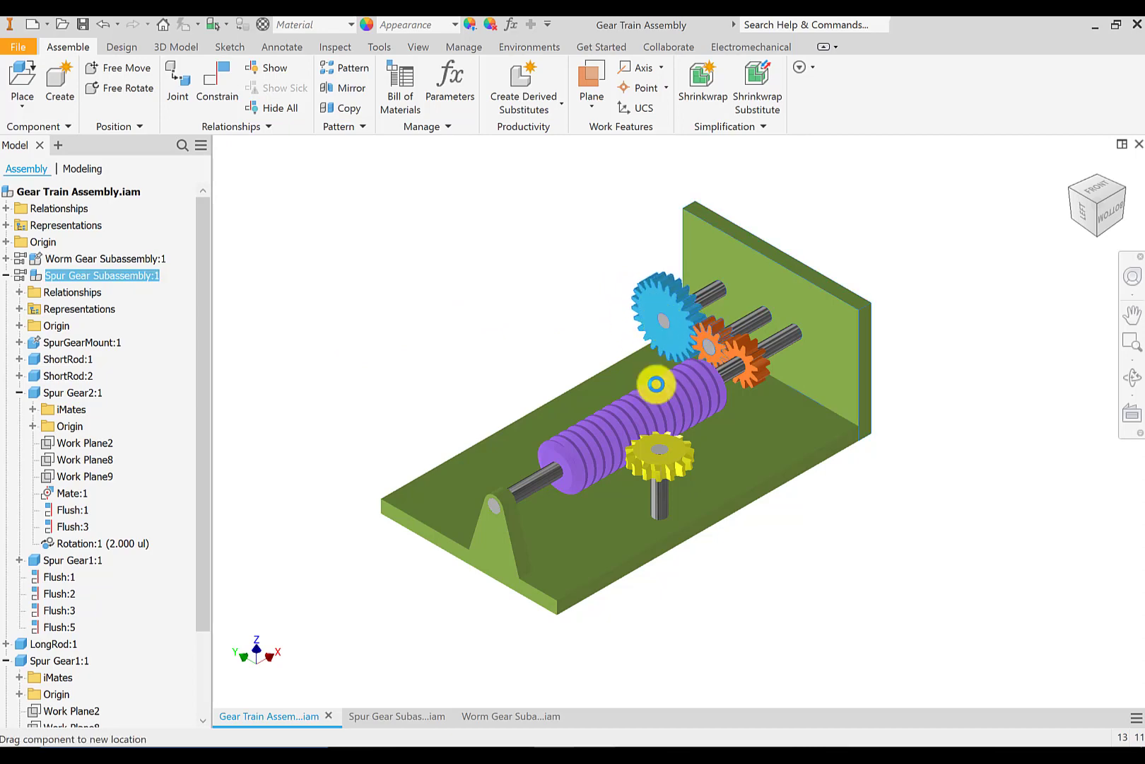
left_click_drag(659, 455, 632, 463)
left_click(460, 335)
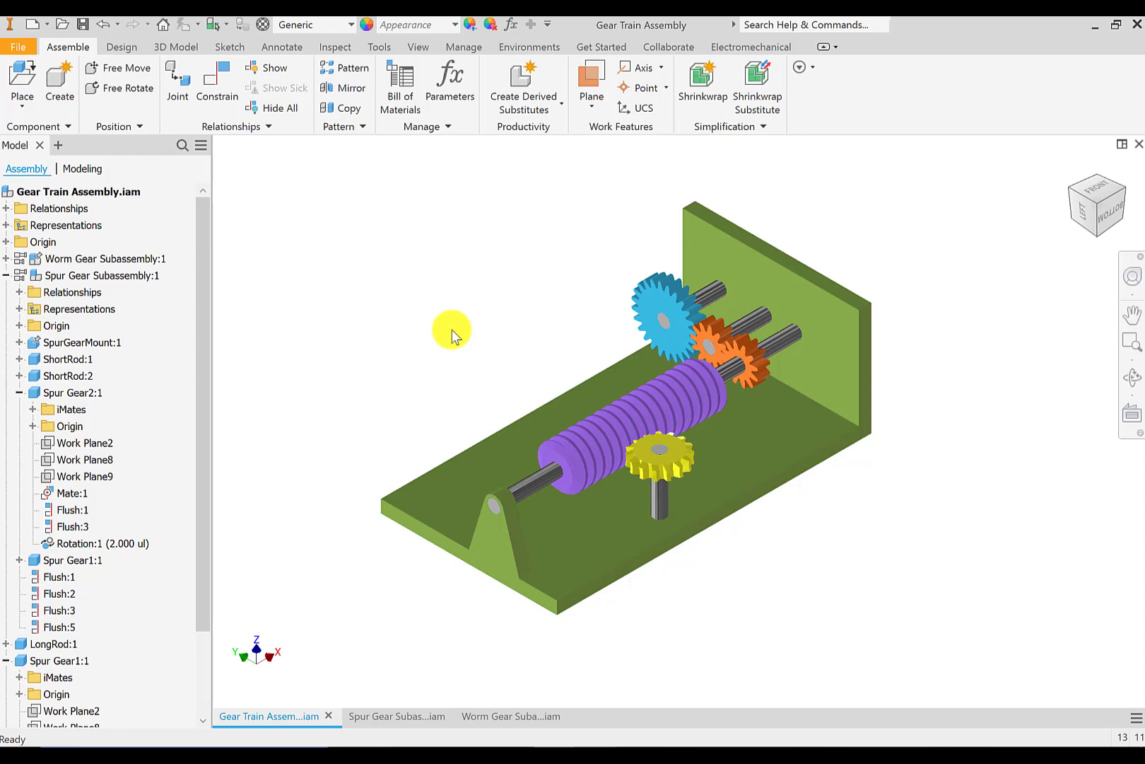
Add a reverse Rotation motion constraint at 1:1 between the two orange gears
left_click(223, 88)
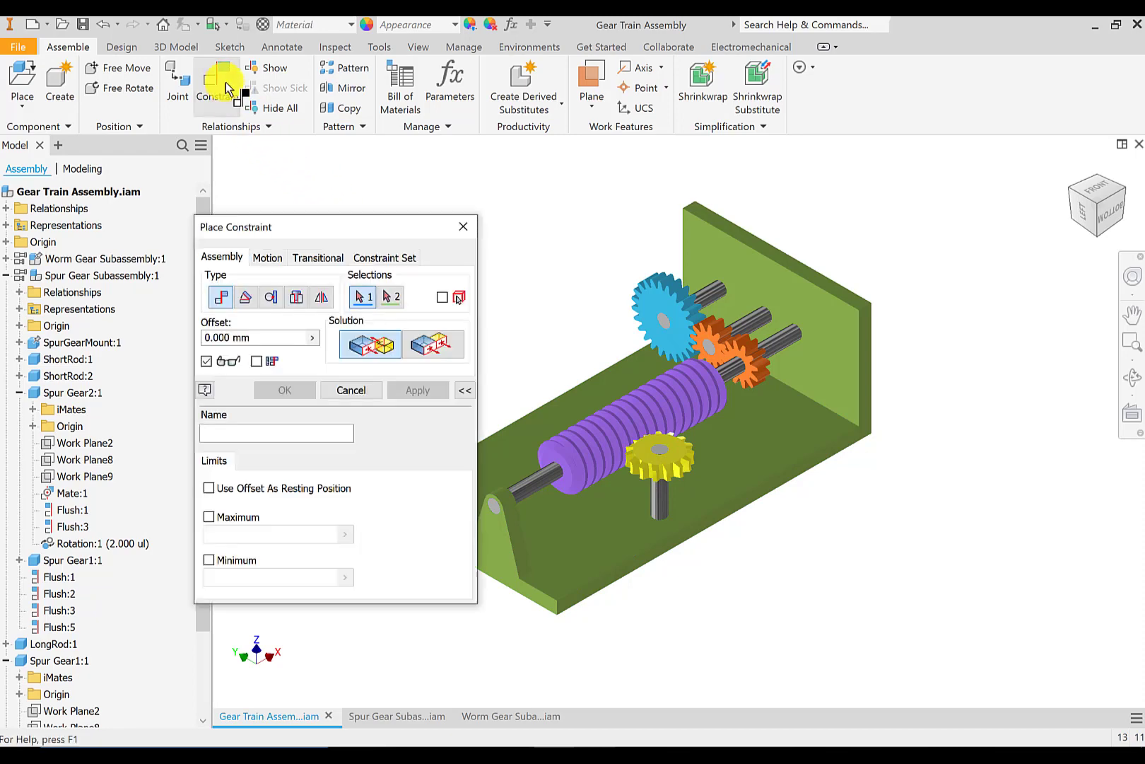
scroll(739, 354, "down", 3)
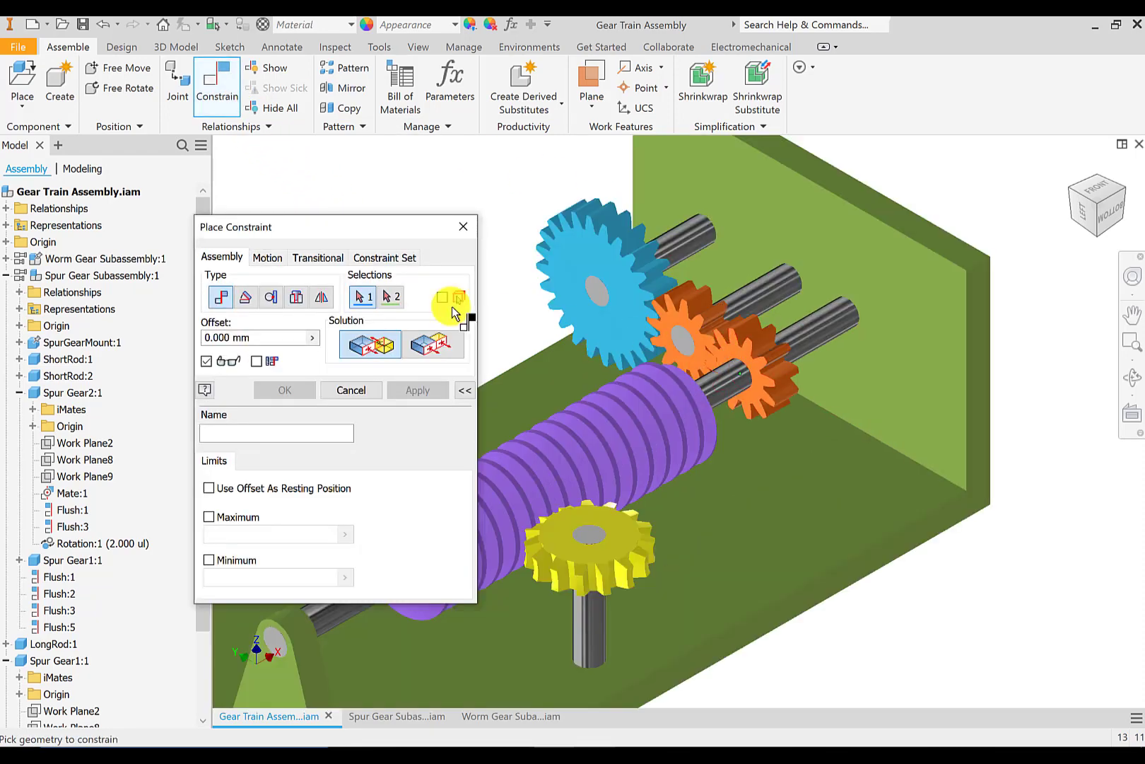
left_click(266, 259)
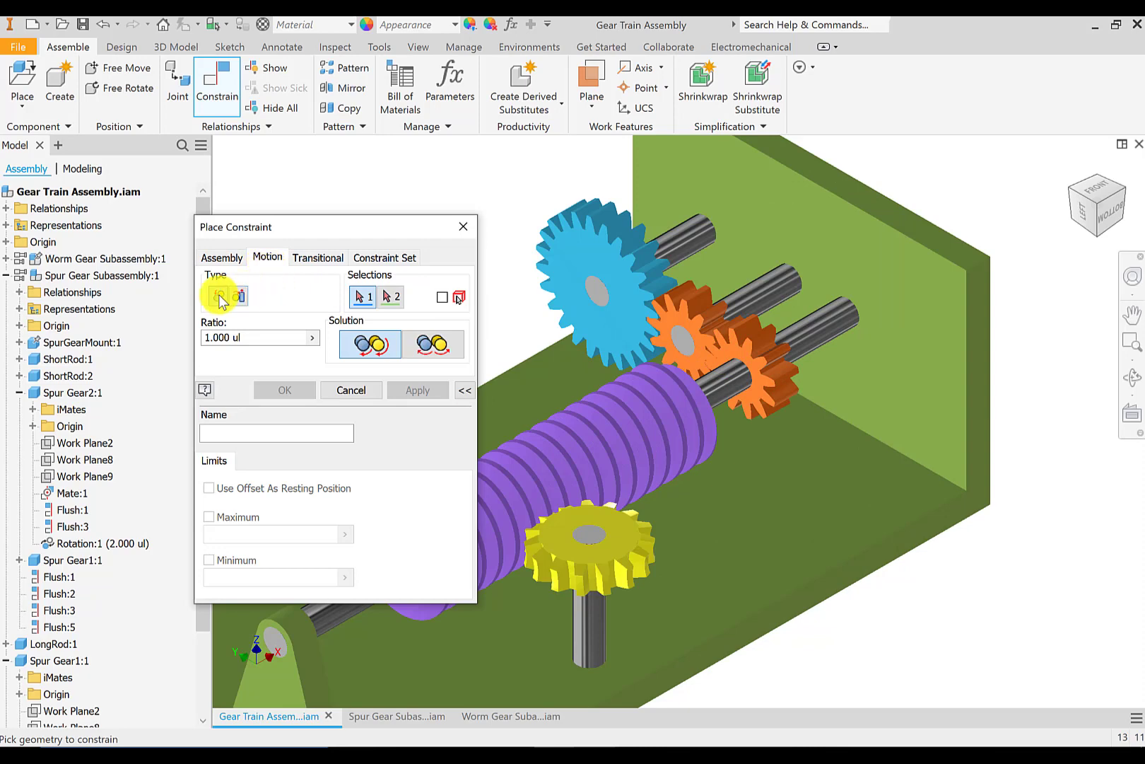
left_click(433, 343)
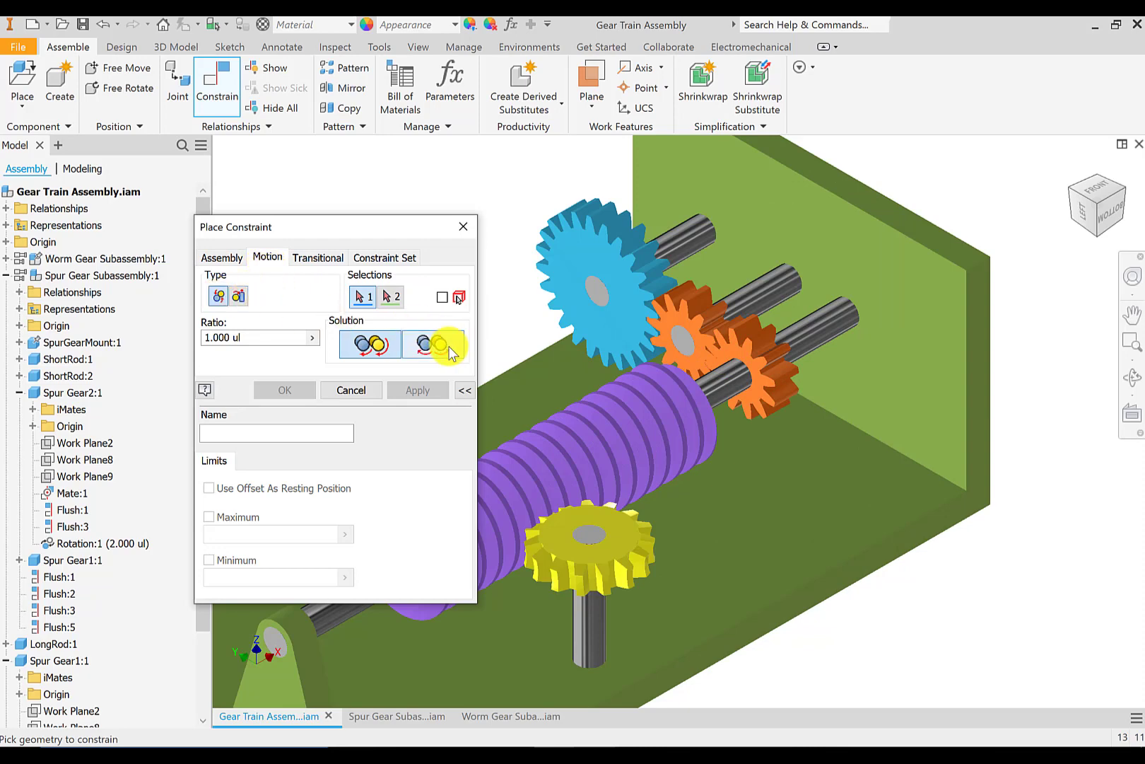
left_click(672, 326)
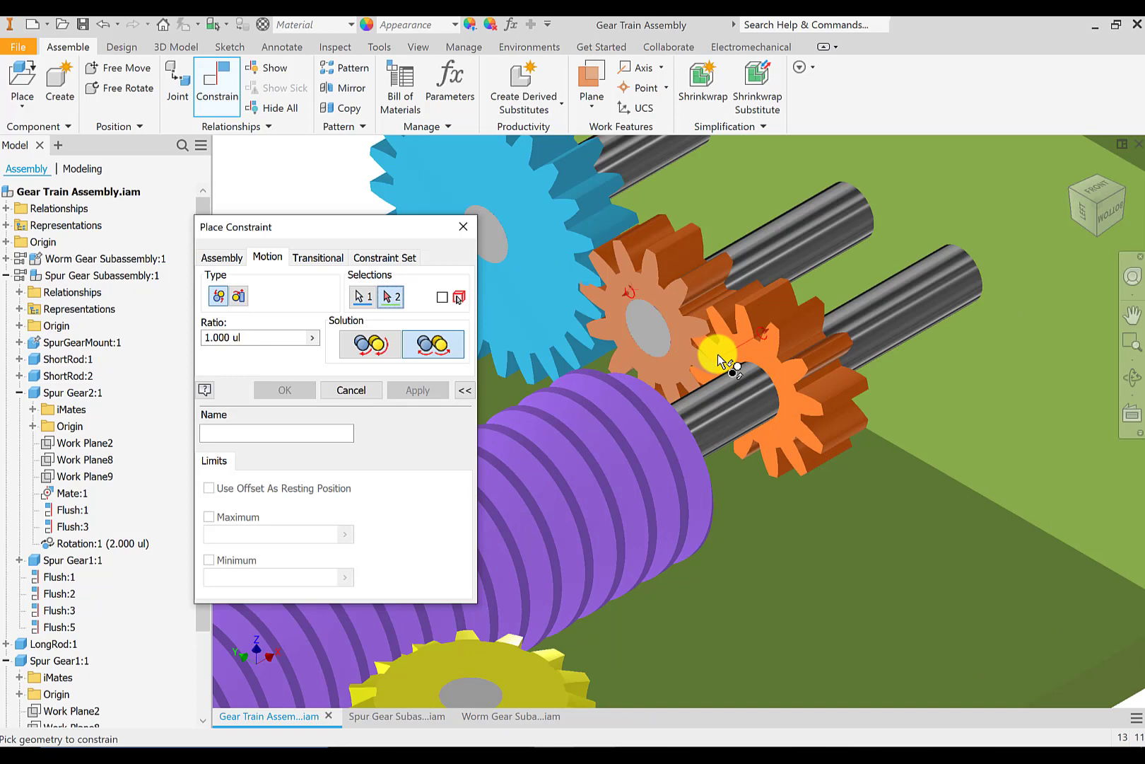
left_click(718, 353)
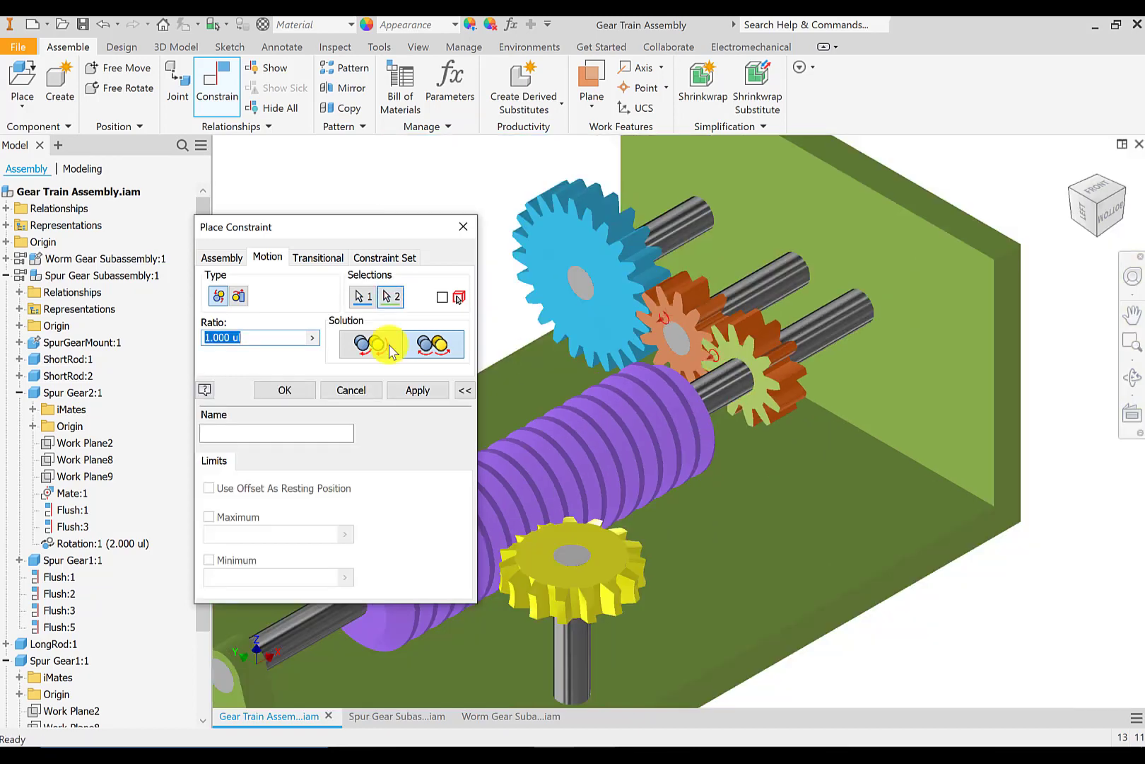
left_click(253, 338)
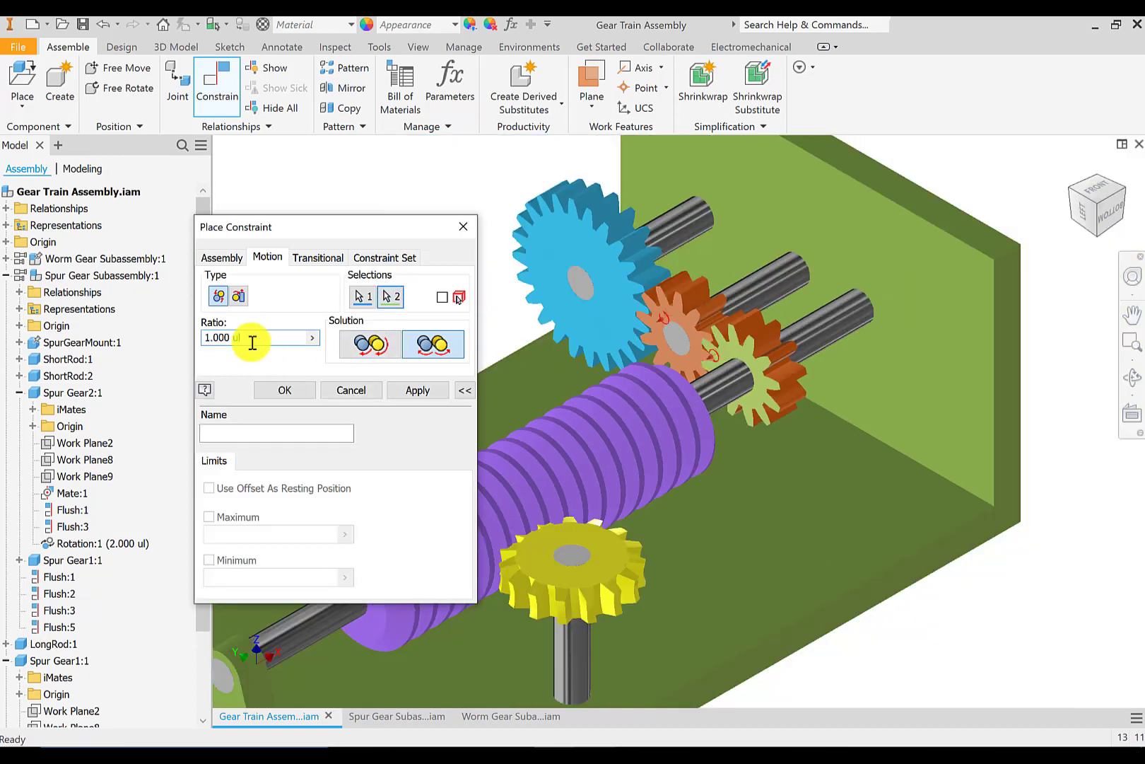
left_click_drag(253, 338, 205, 338)
left_click(427, 396)
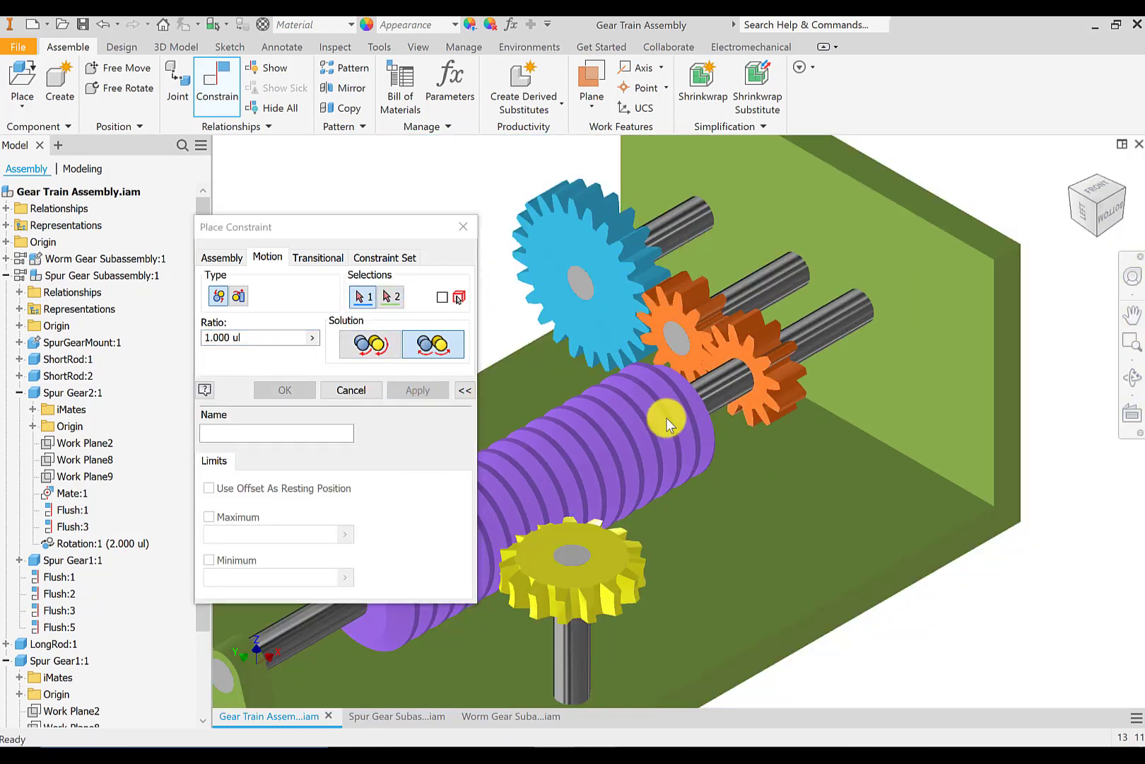
Couple the worm to the yellow gear with a 1/15 rotation ratio
scroll(883, 384, "down", 4)
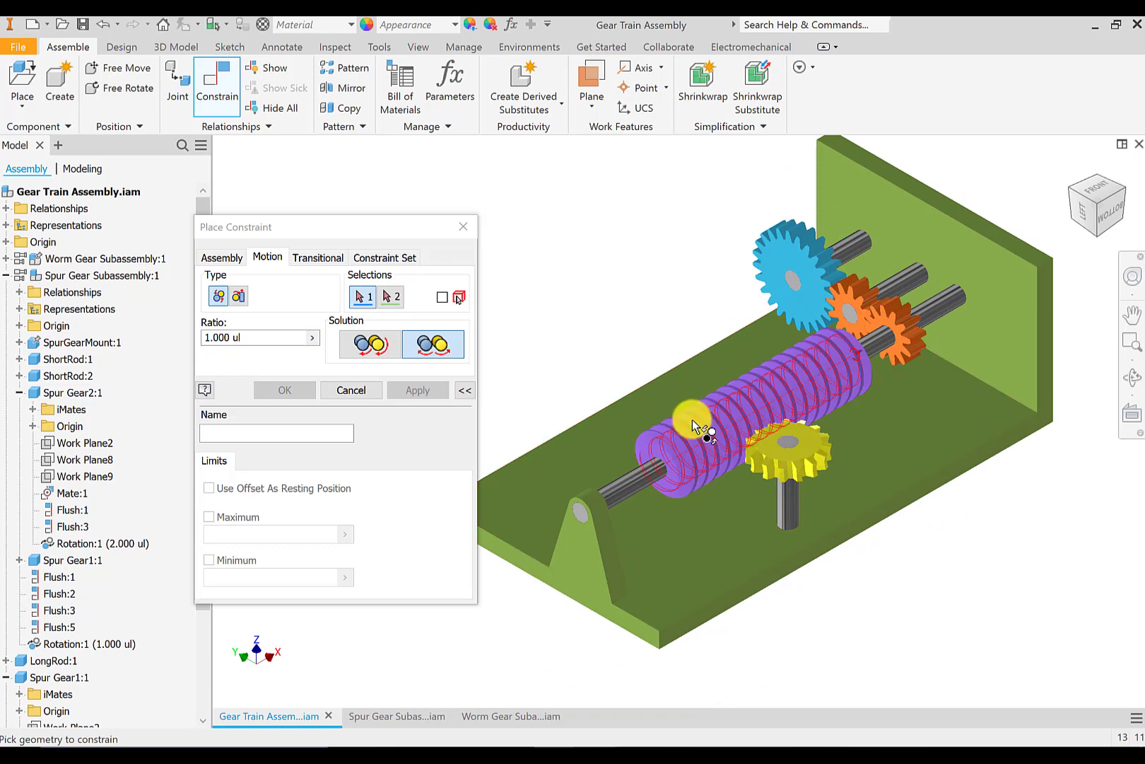
left_click(690, 428)
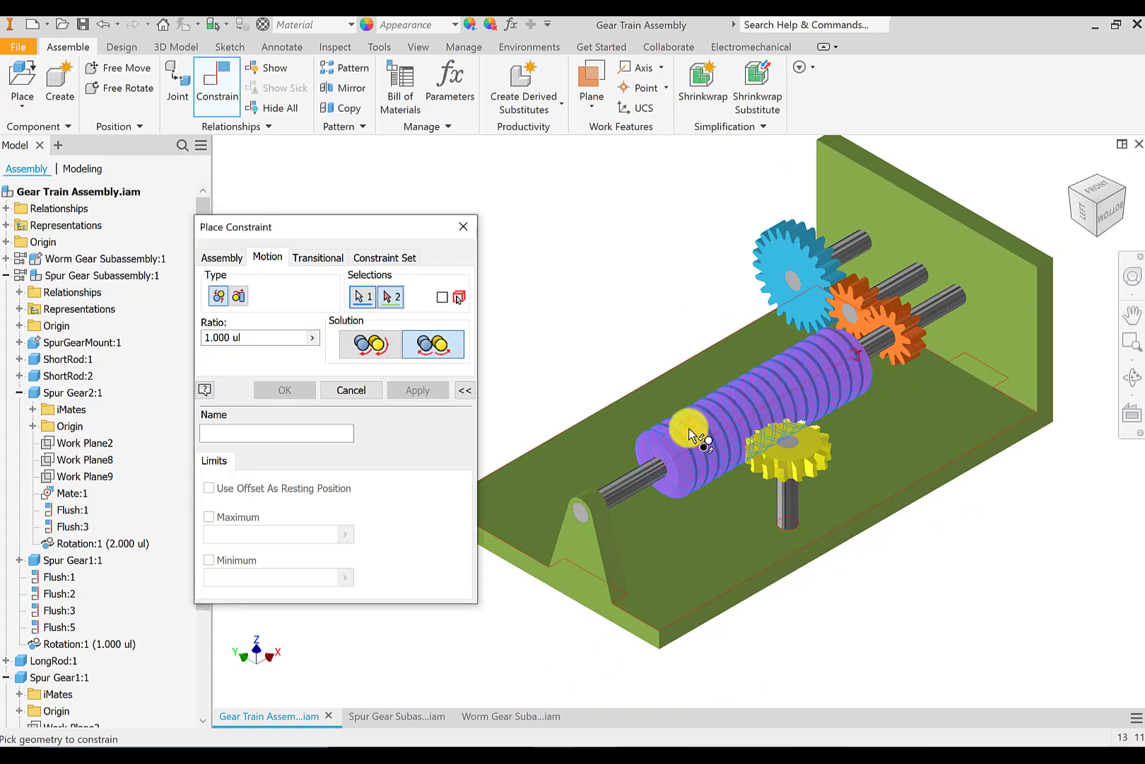
scroll(790, 456, "up", 2)
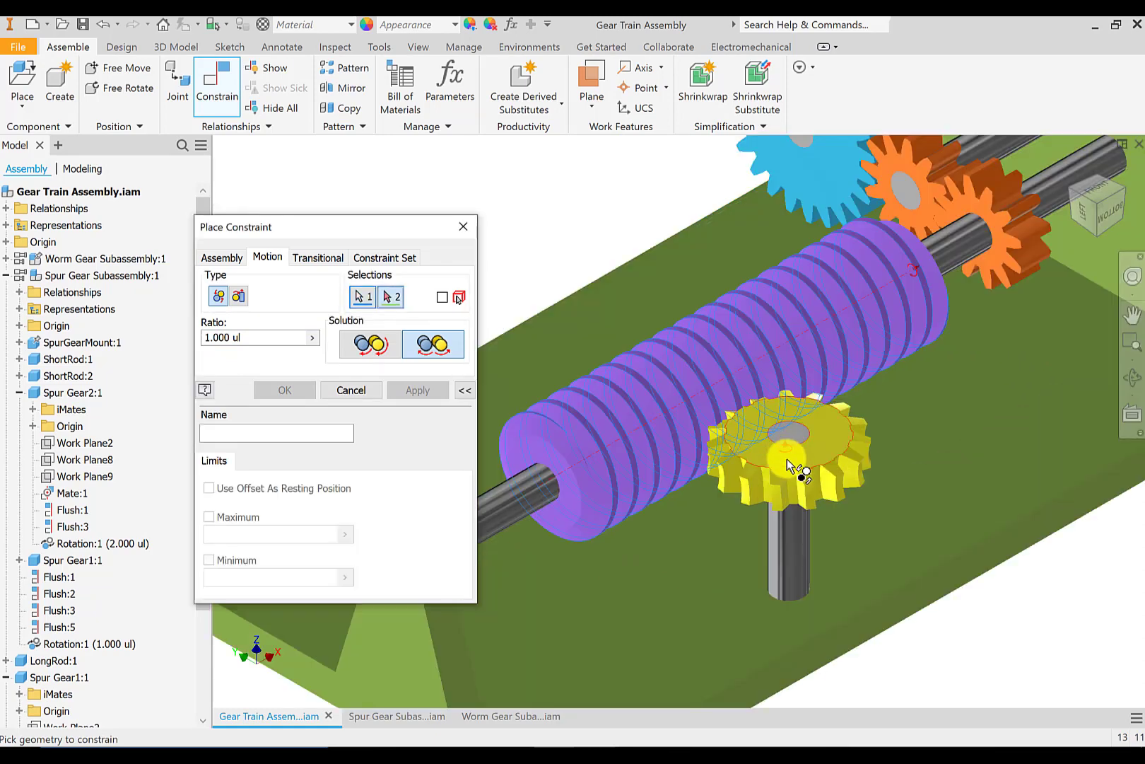
left_click(787, 459)
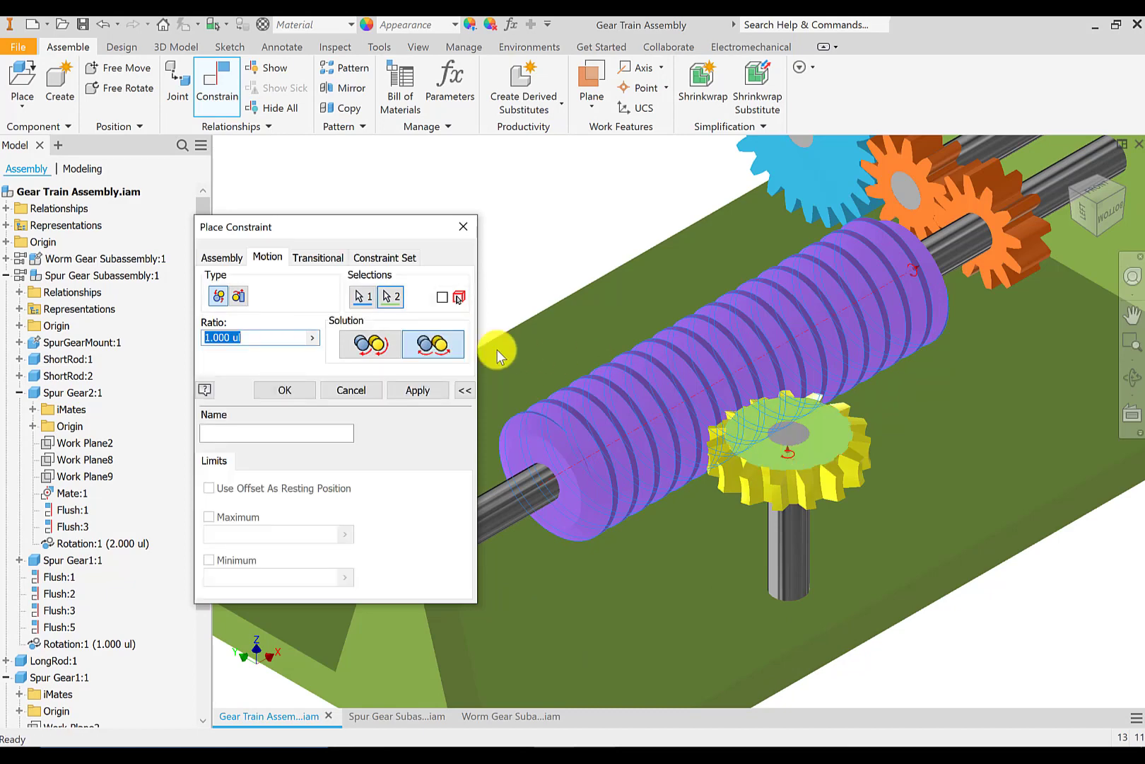
type("1/15")
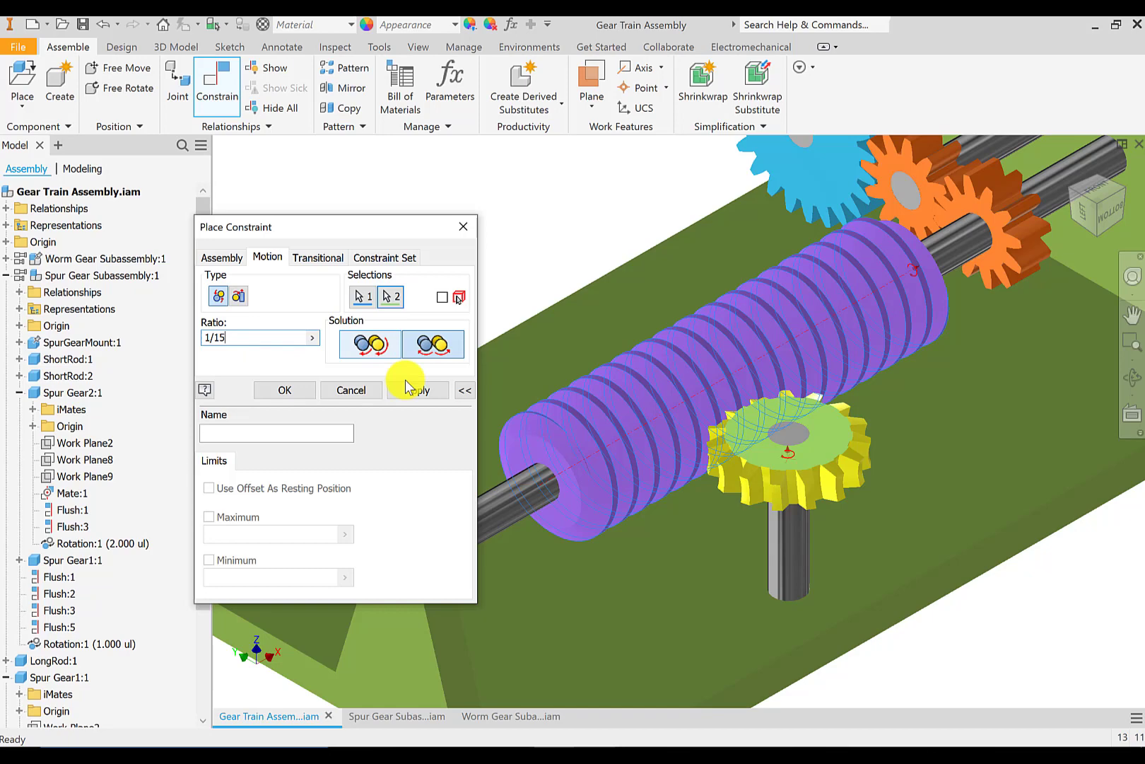
left_click(425, 390)
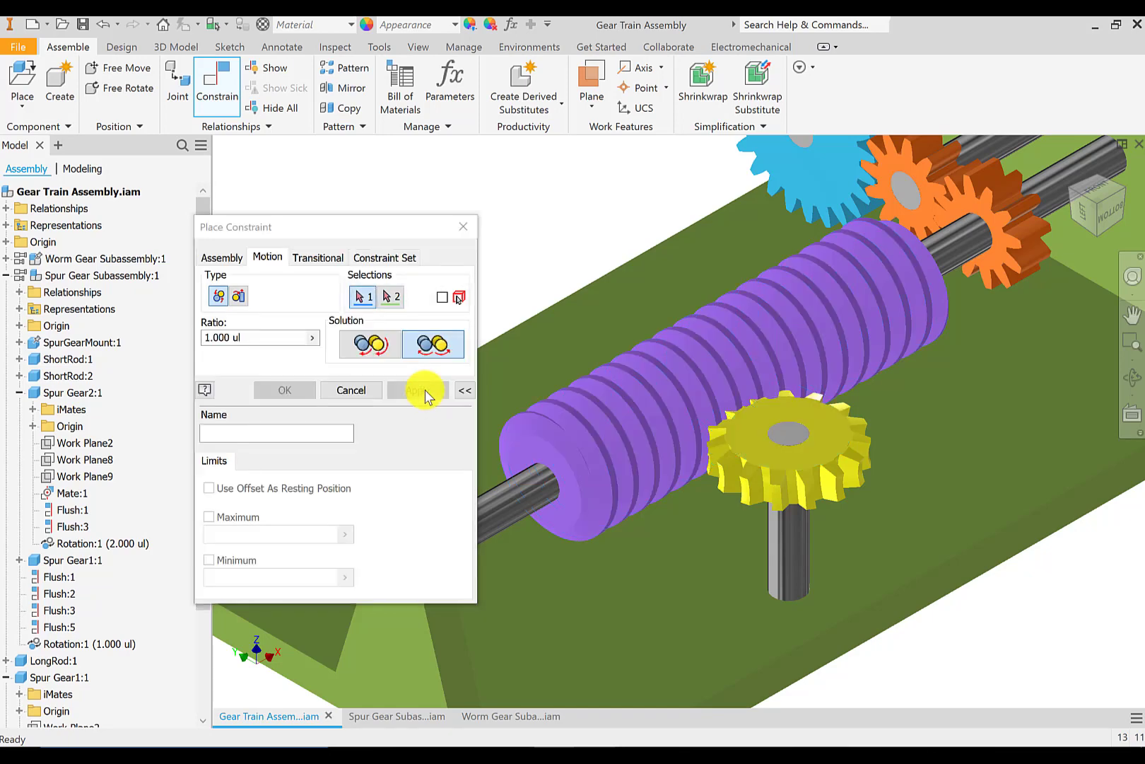
left_click(349, 391)
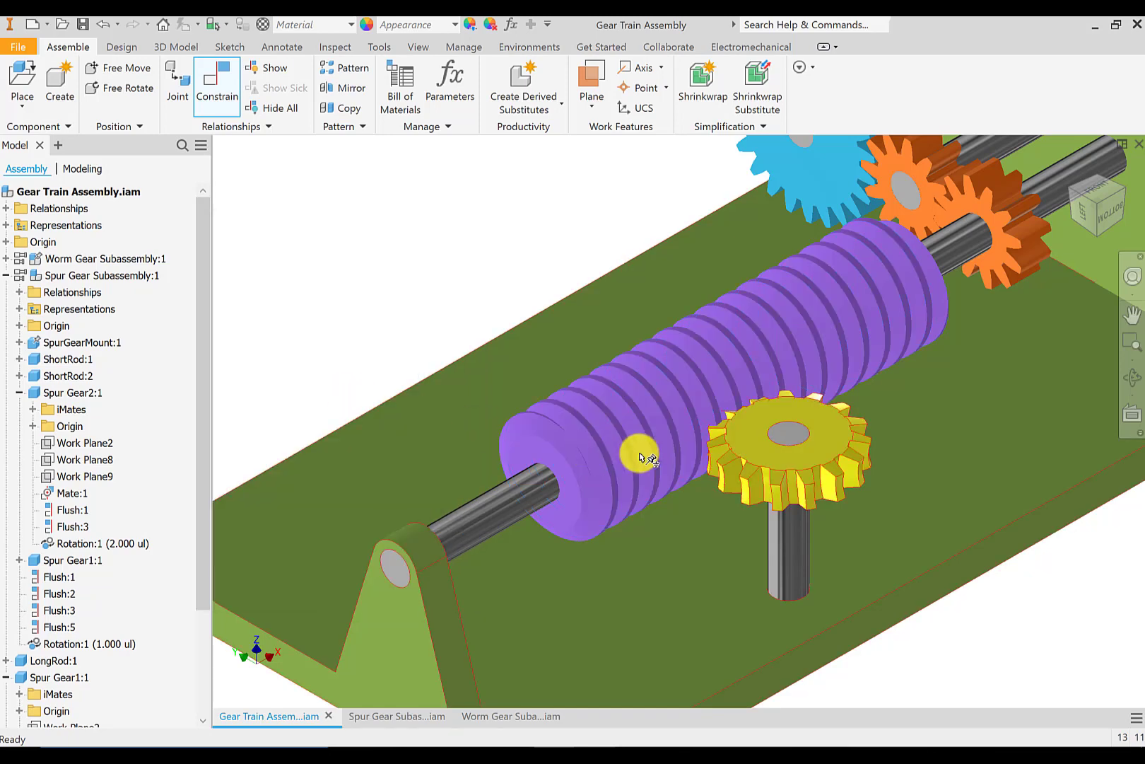
left_click_drag(957, 192, 977, 167)
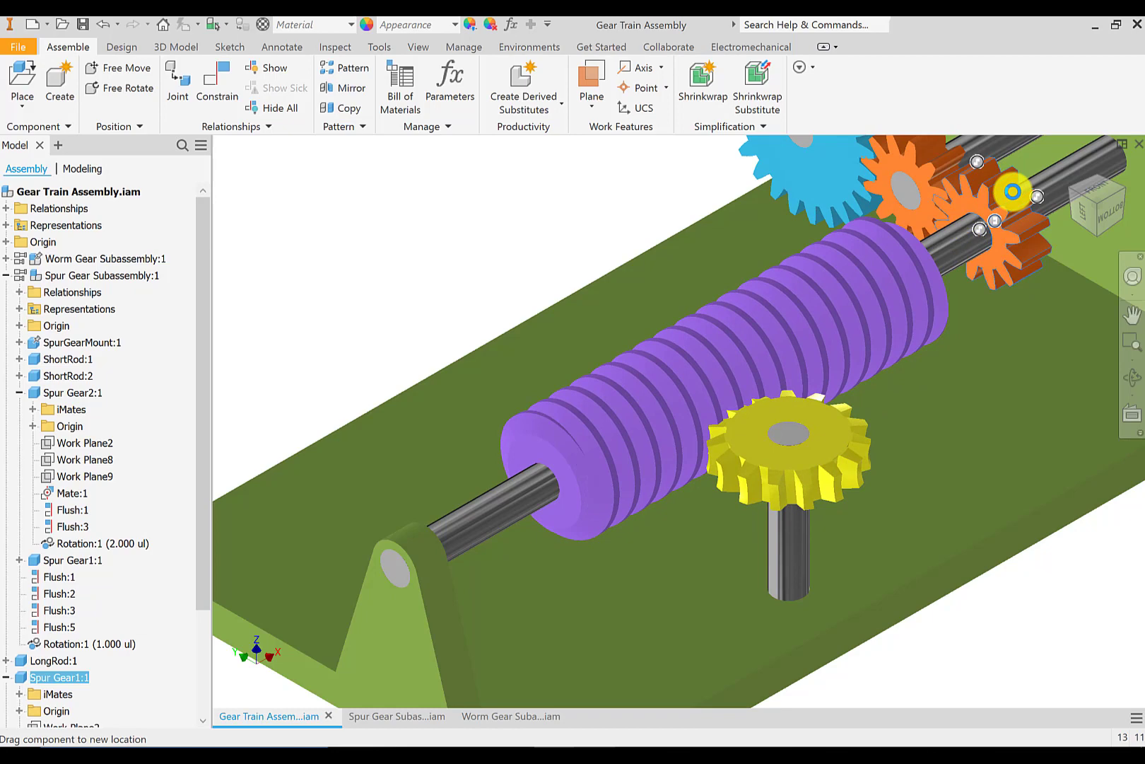
left_click_drag(1013, 191, 946, 282)
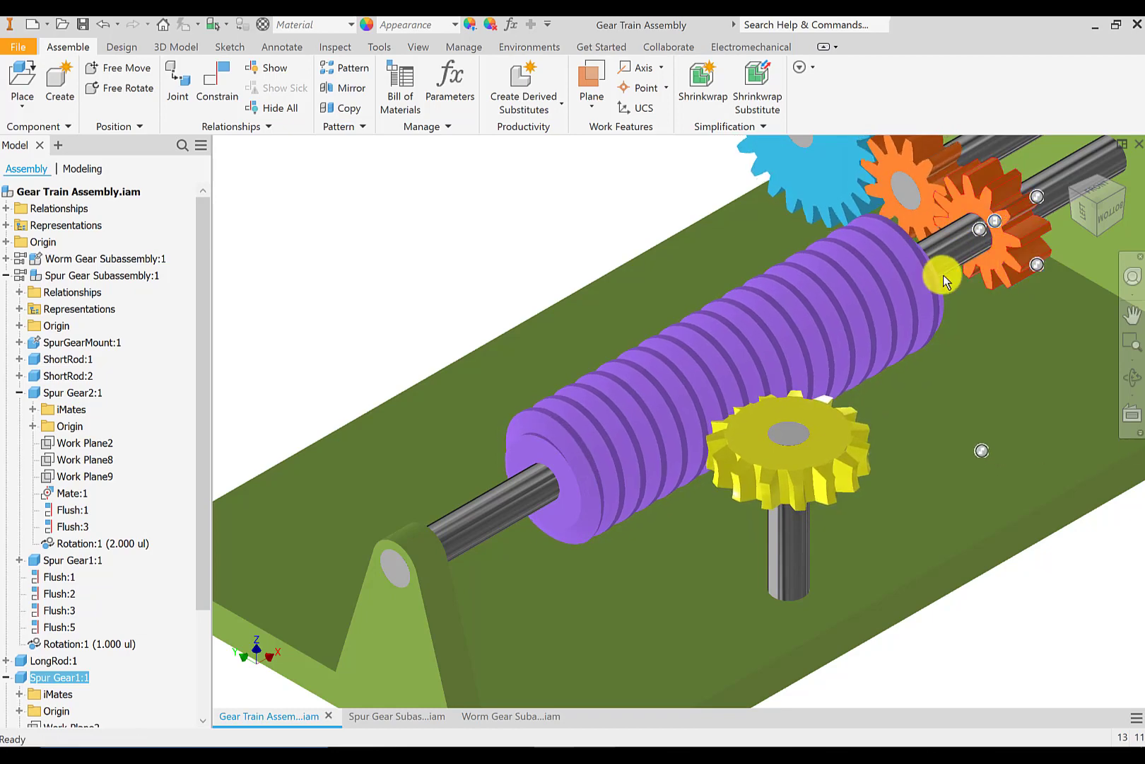
scroll(946, 281, "down", 5)
middle_click_drag(677, 274, 567, 367)
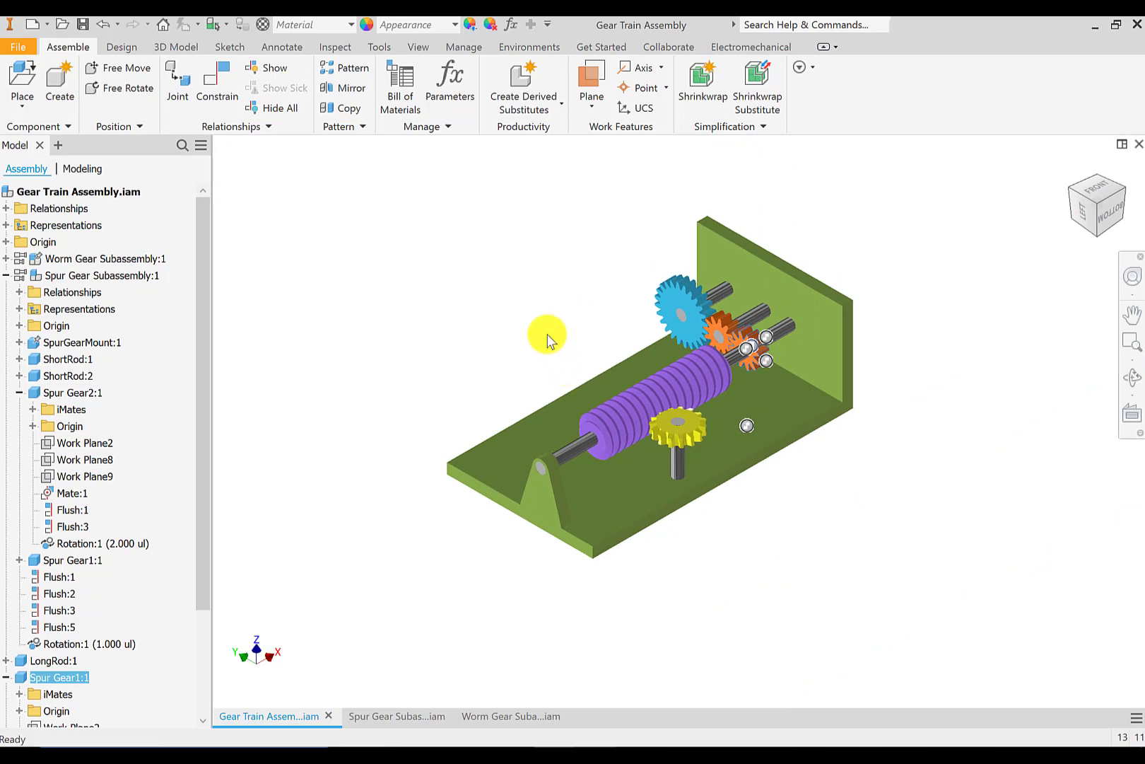
left_click(549, 340)
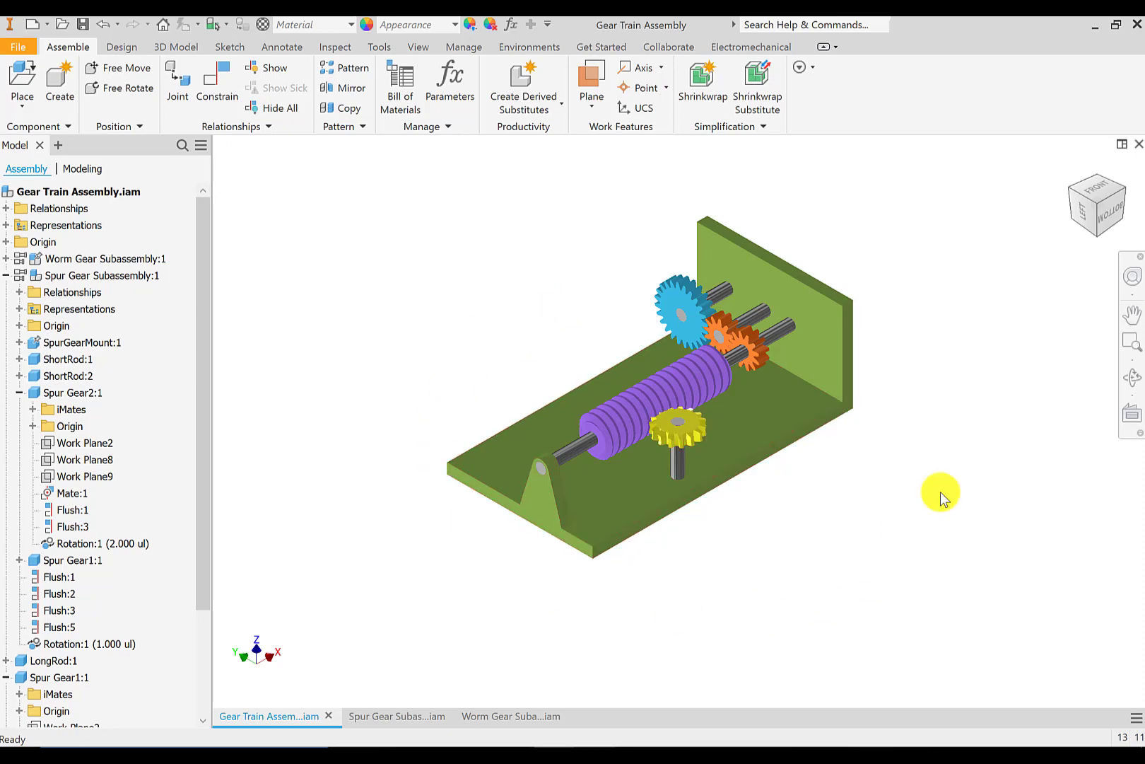
left_click(523, 50)
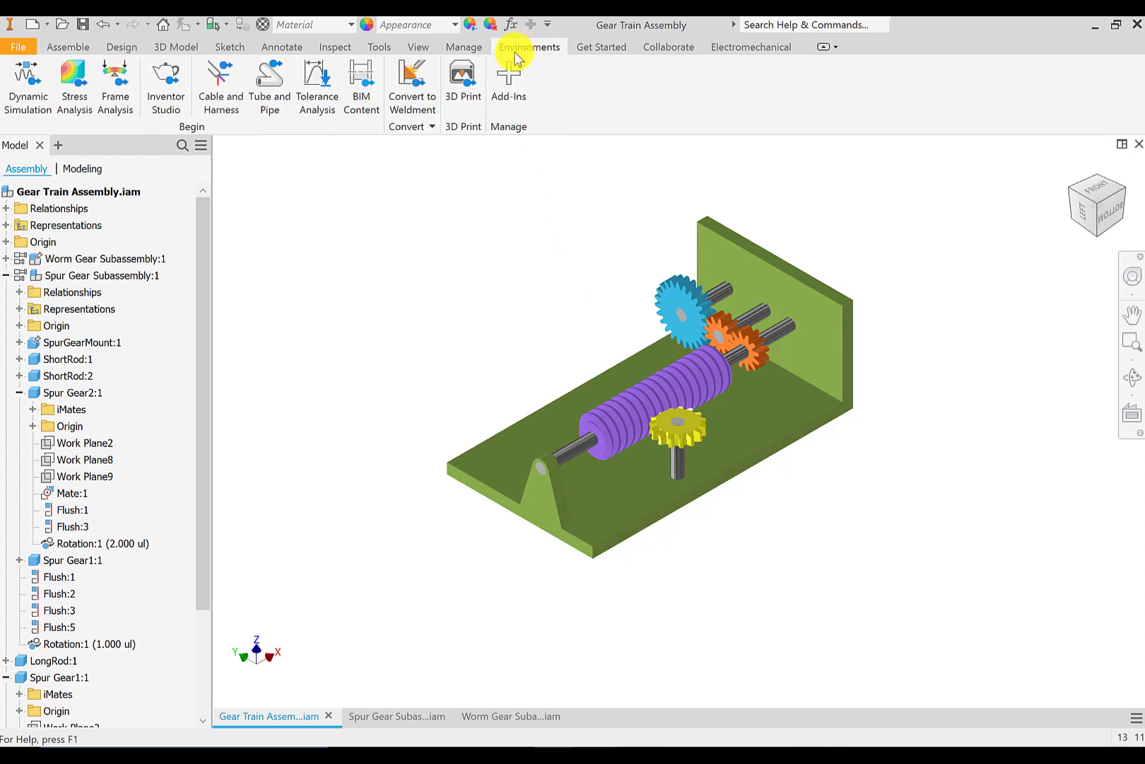
left_click(29, 86)
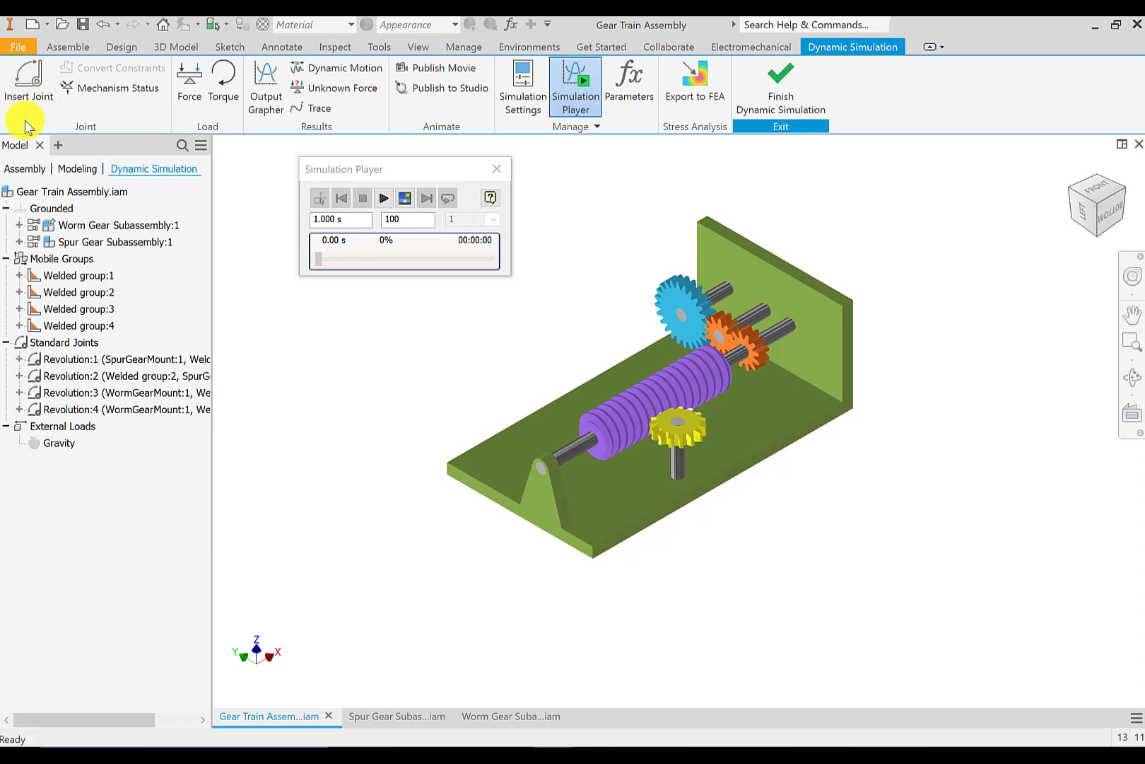
left_click_drag(212, 267, 239, 273)
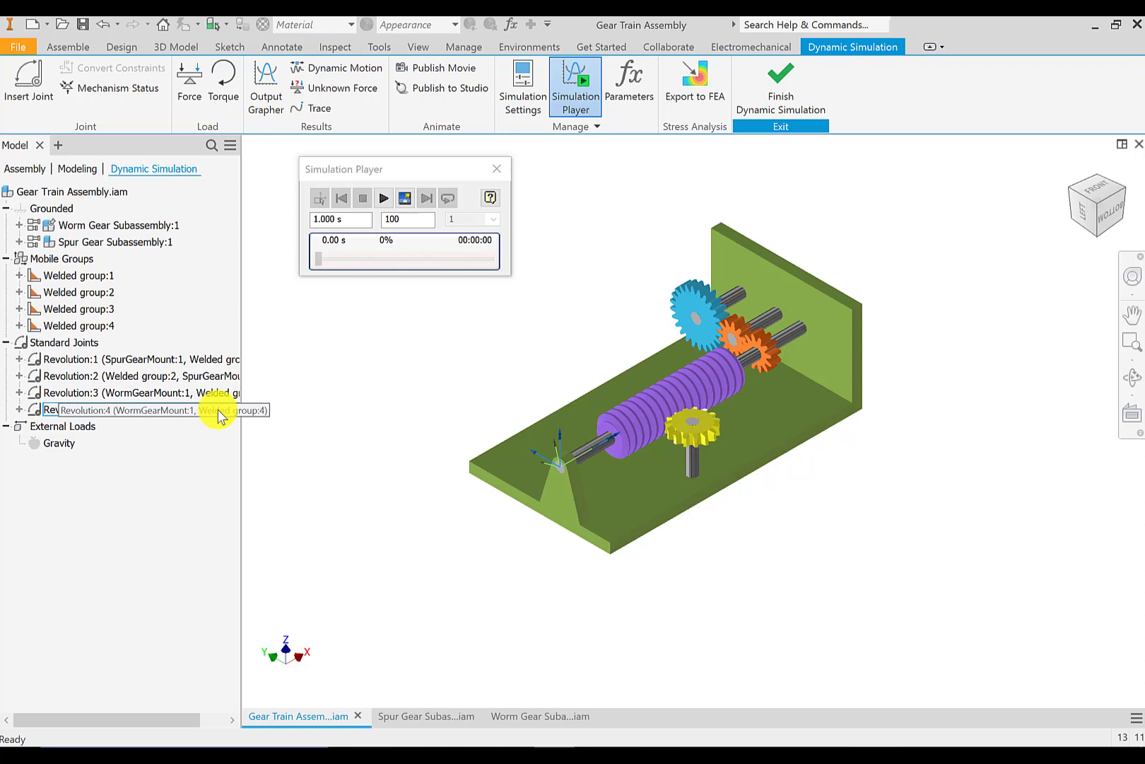
key("space")
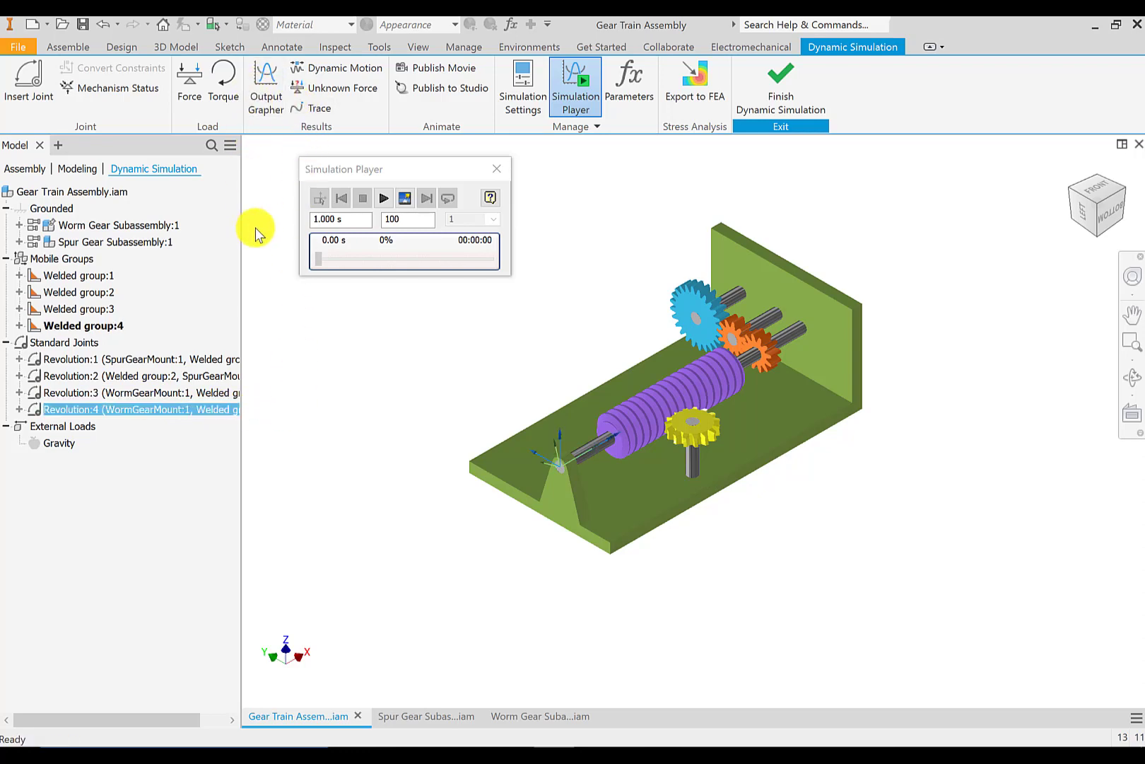
left_click(306, 408)
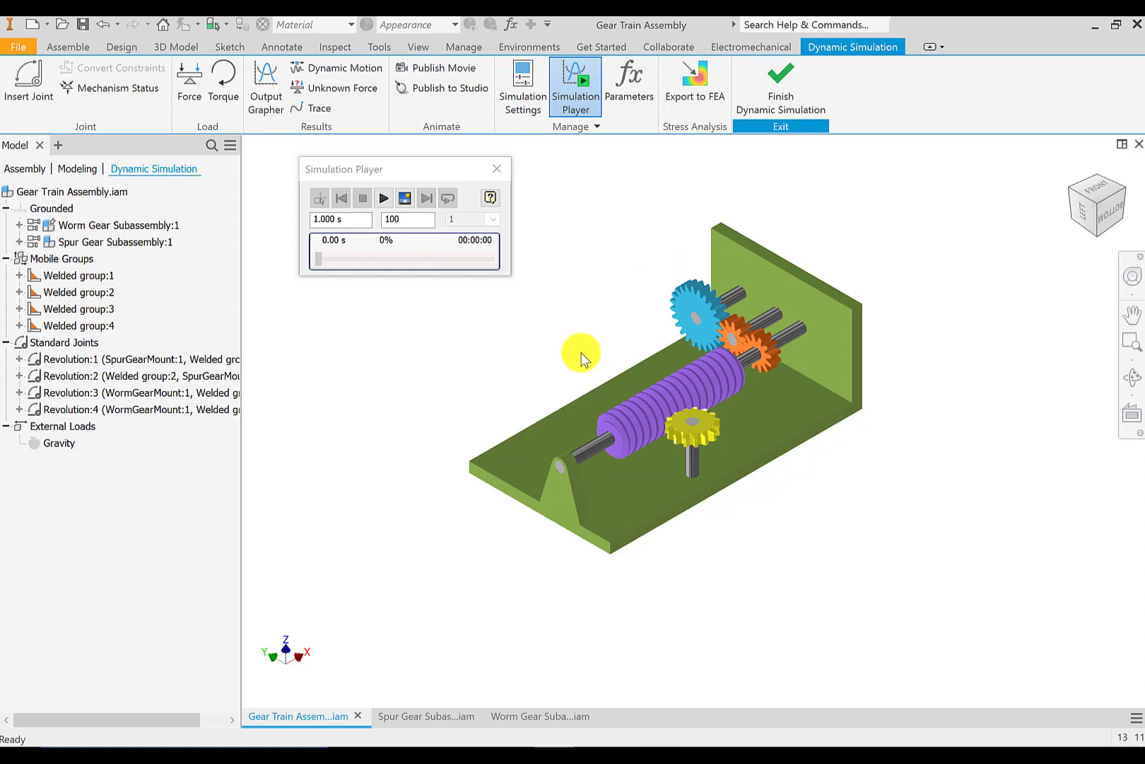
left_click(30, 74)
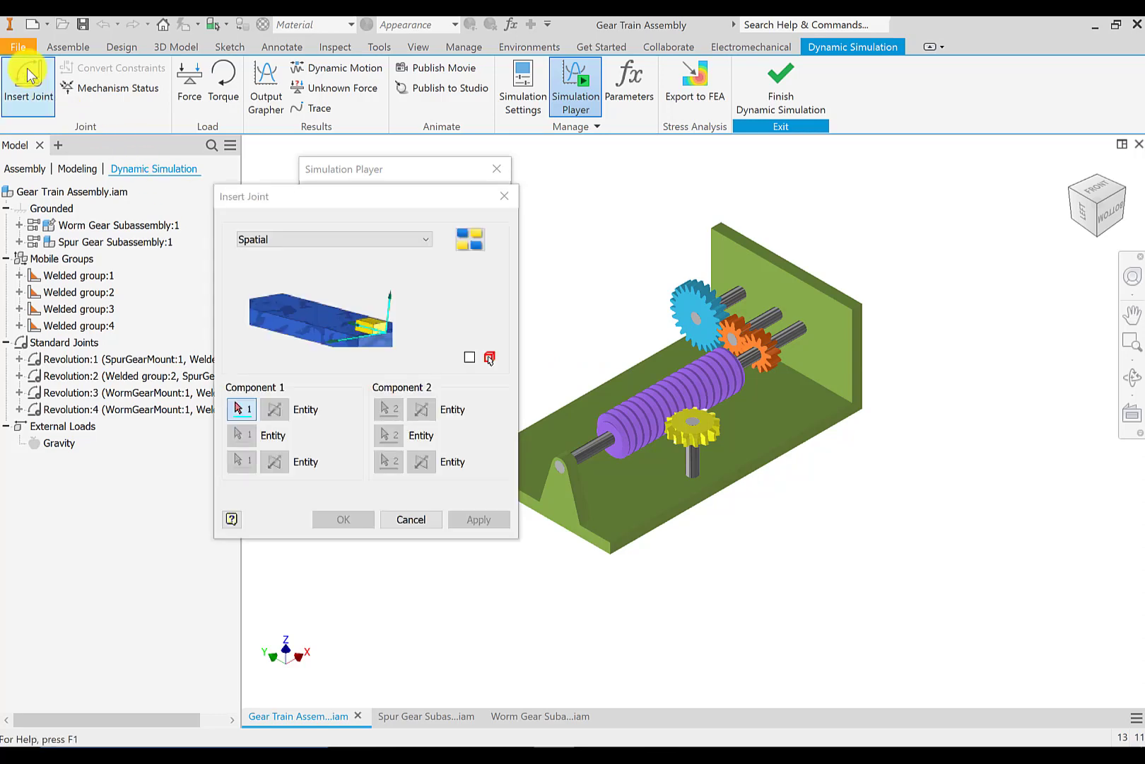
left_click(420, 241)
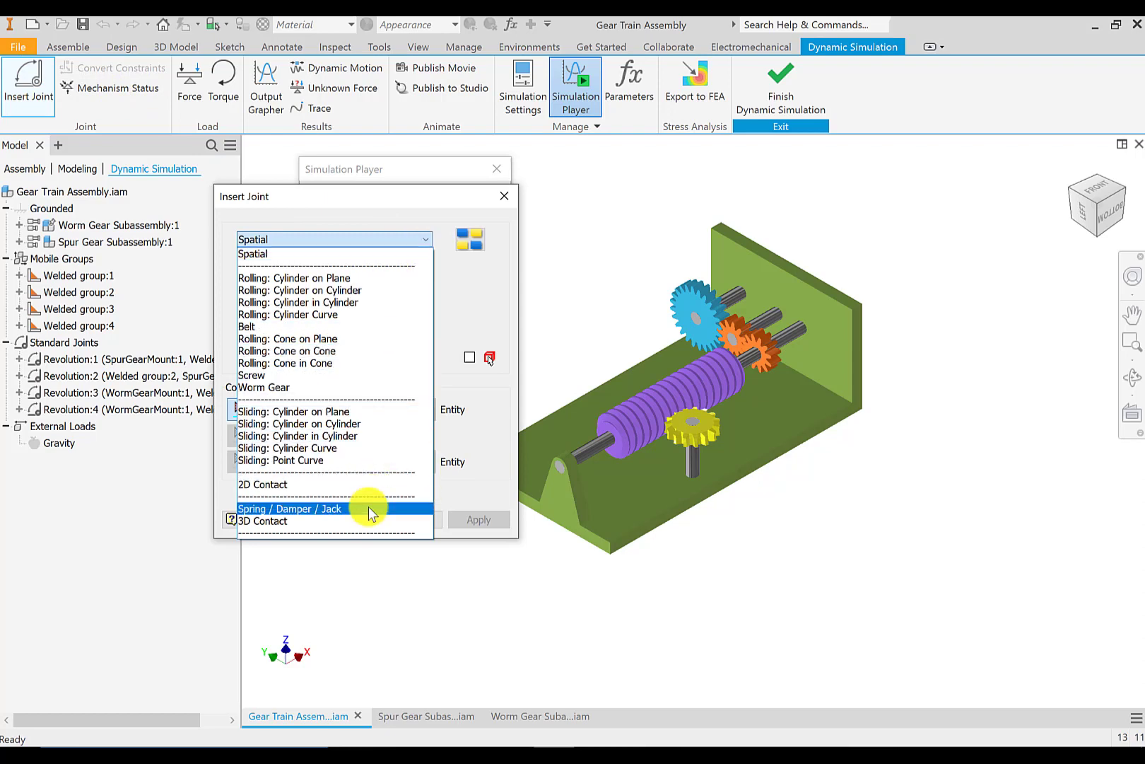
left_click(348, 293)
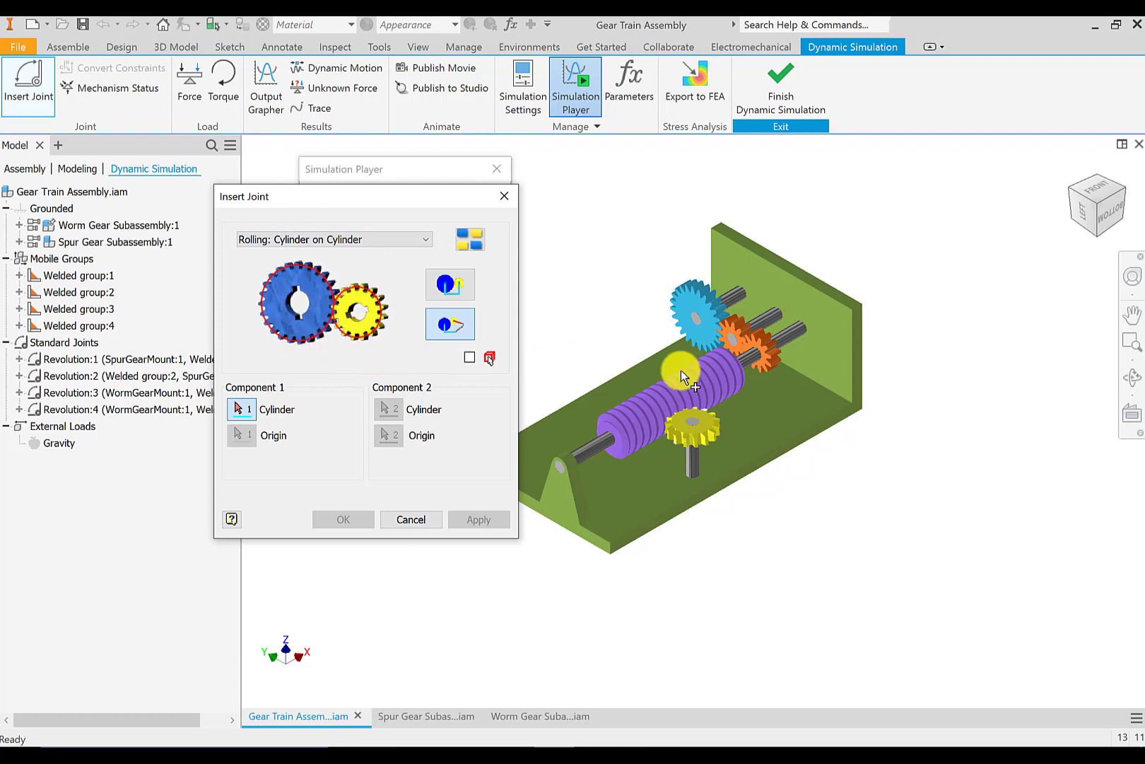
scroll(706, 372, "up", 3)
scroll(763, 392, "up", 2)
key("F2")
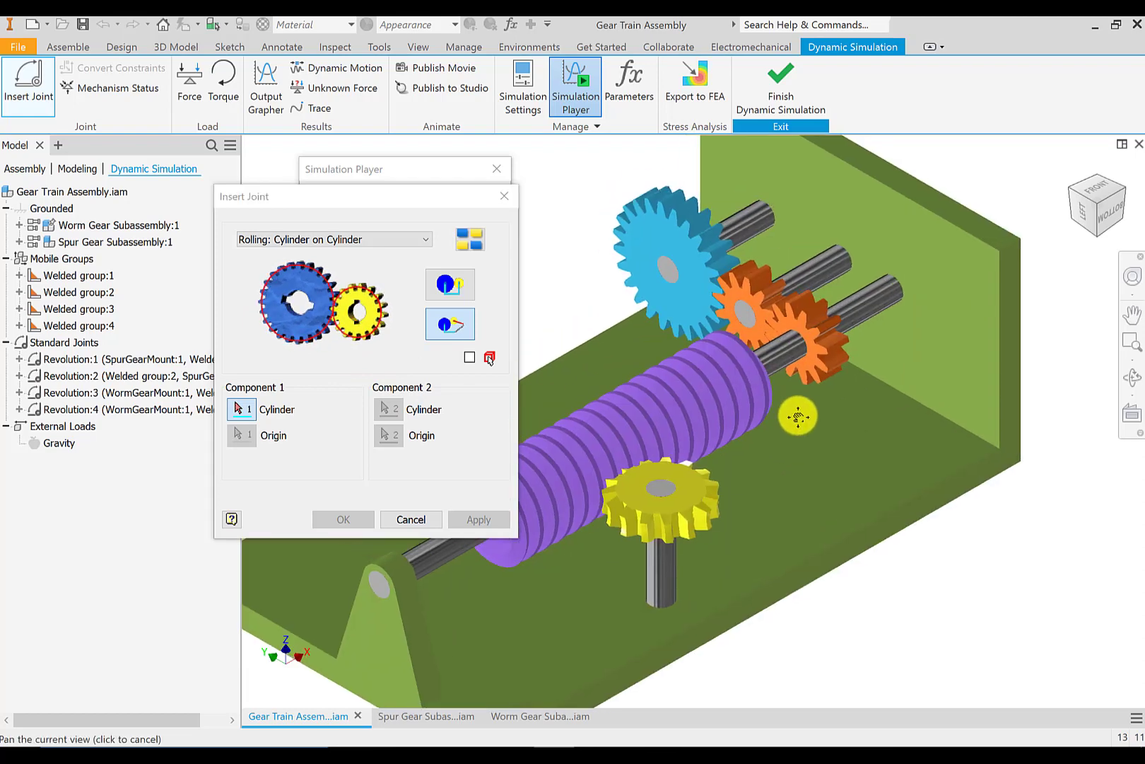
left_click_drag(798, 415, 839, 446)
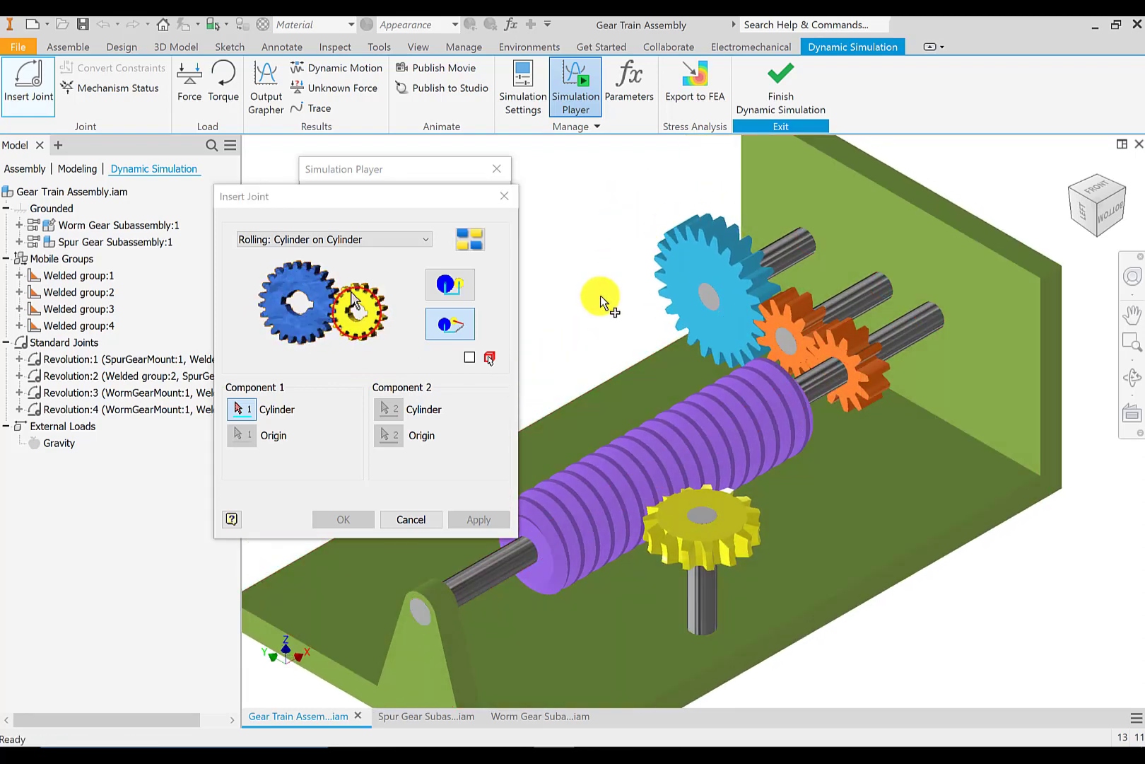
left_click(390, 520)
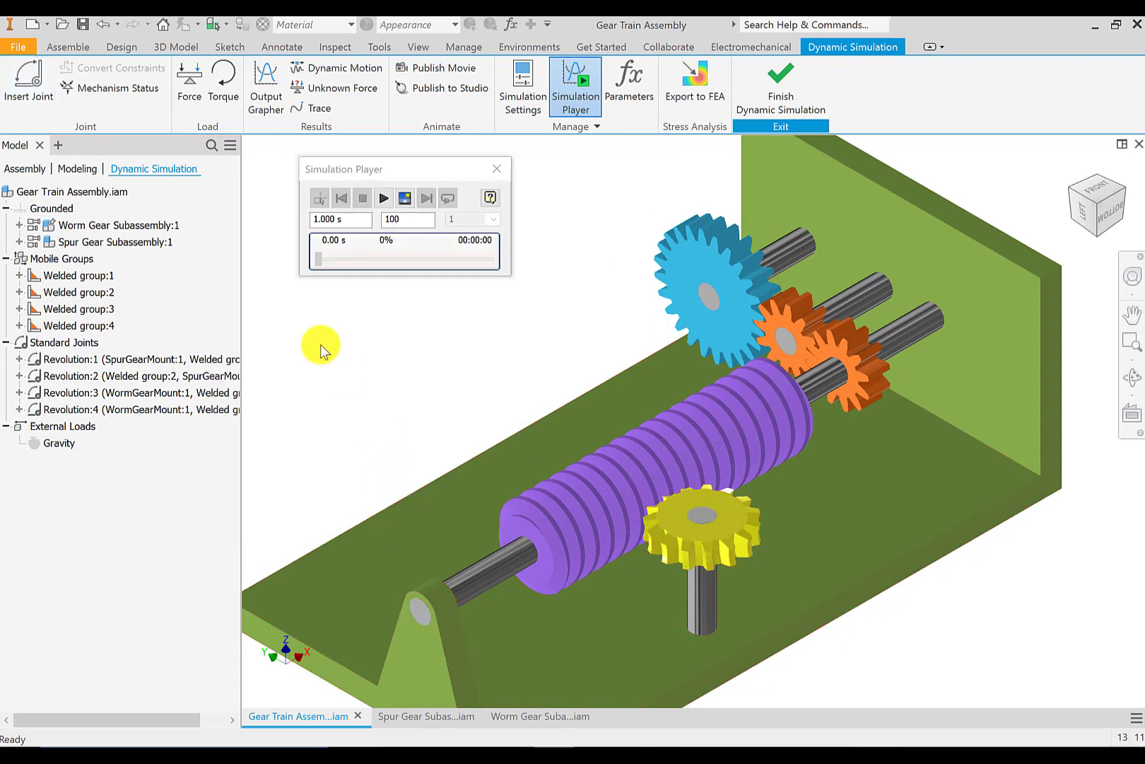
In the Modeling browser view, make Spur Gear1's Pitch Diameter visible
left_click(33, 169)
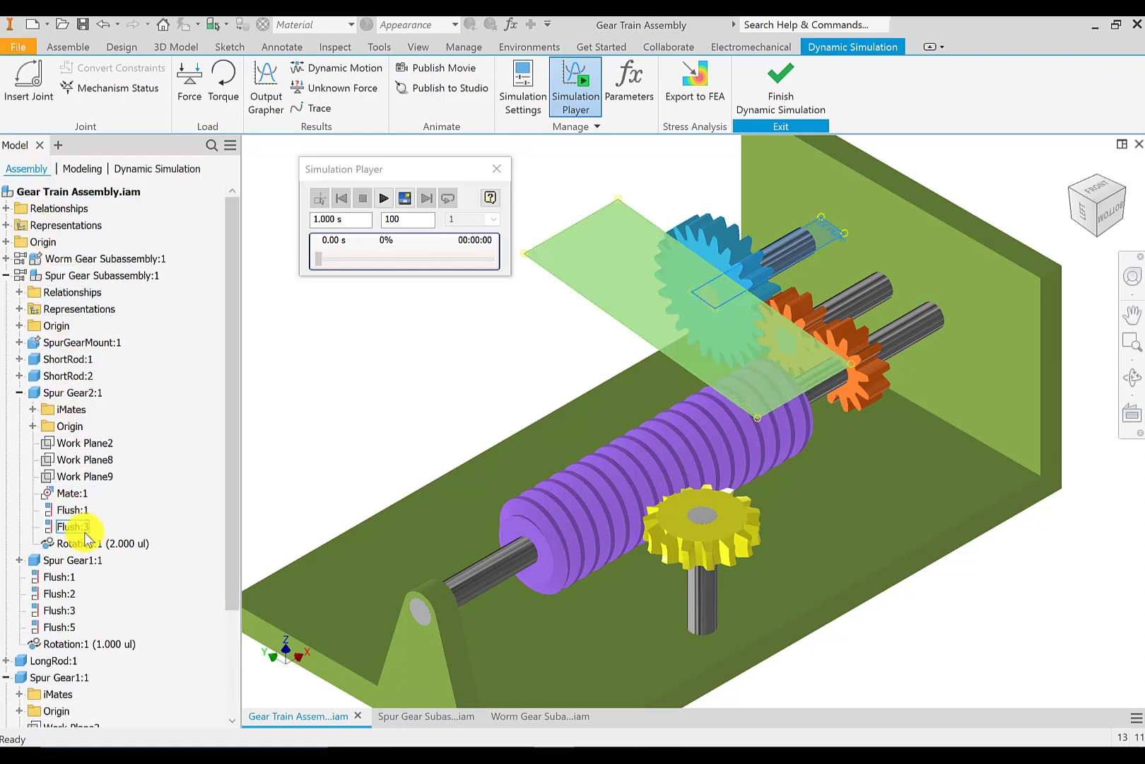
scroll(84, 538, "down", 3)
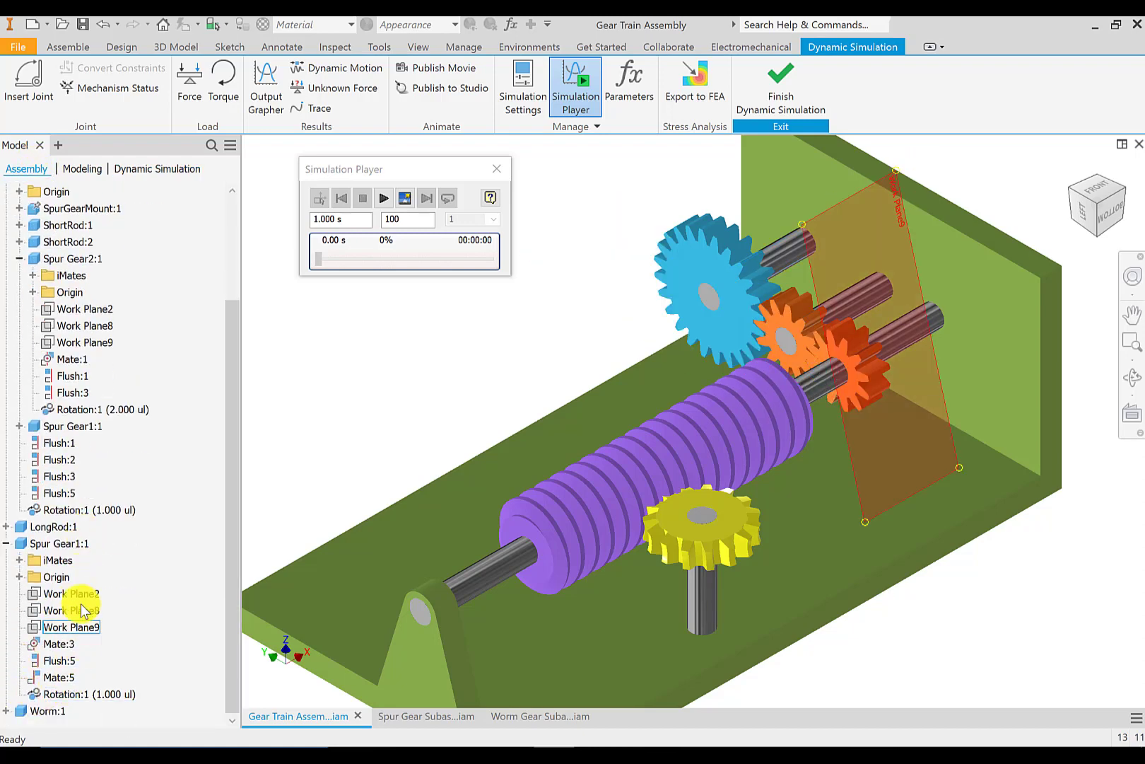
left_click(86, 172)
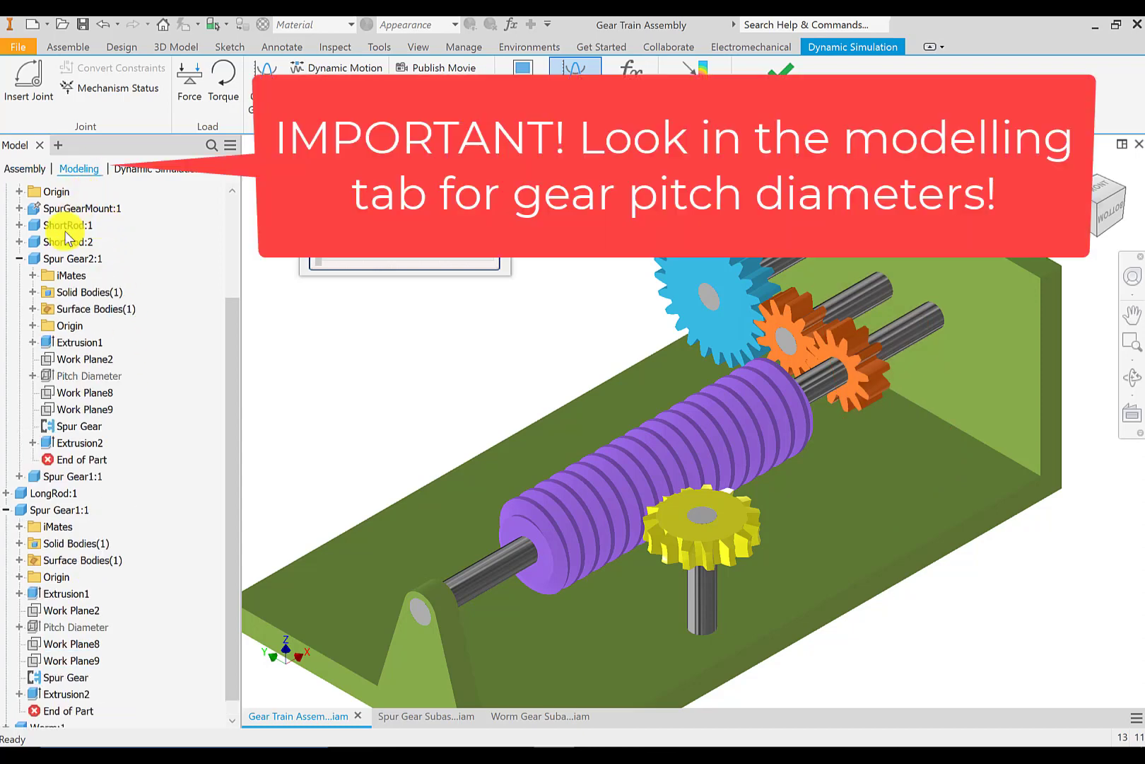
left_click(46, 360)
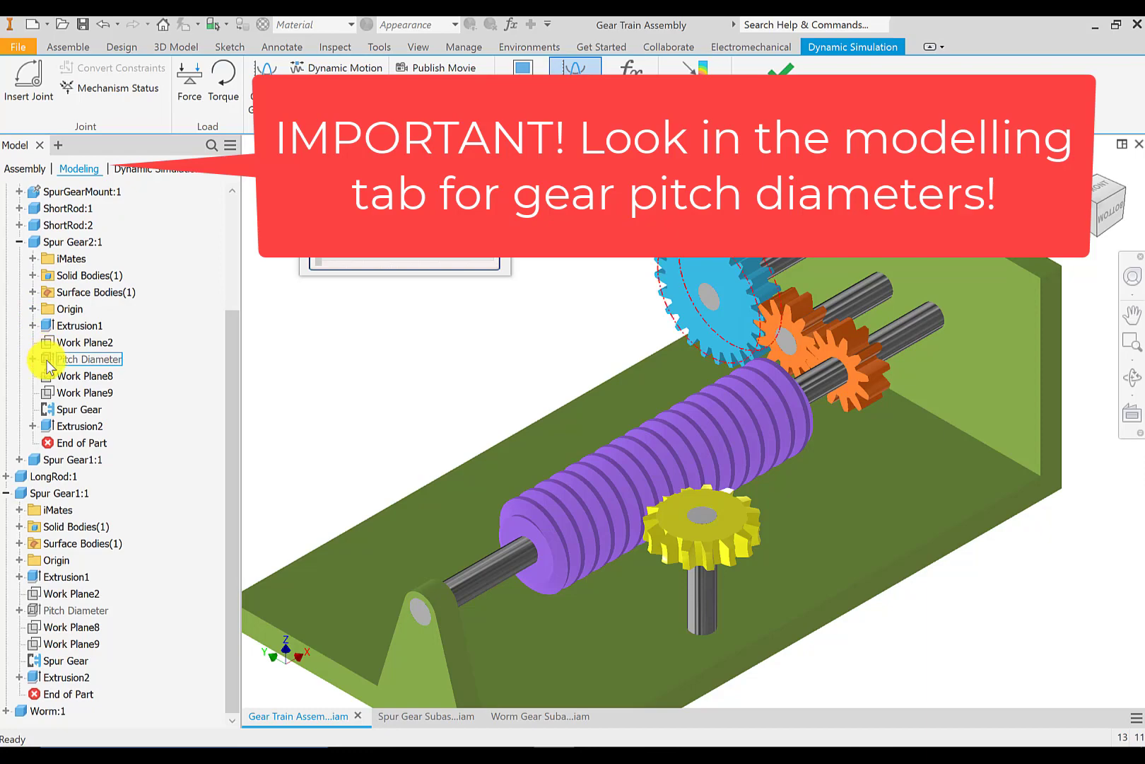
left_click(92, 639)
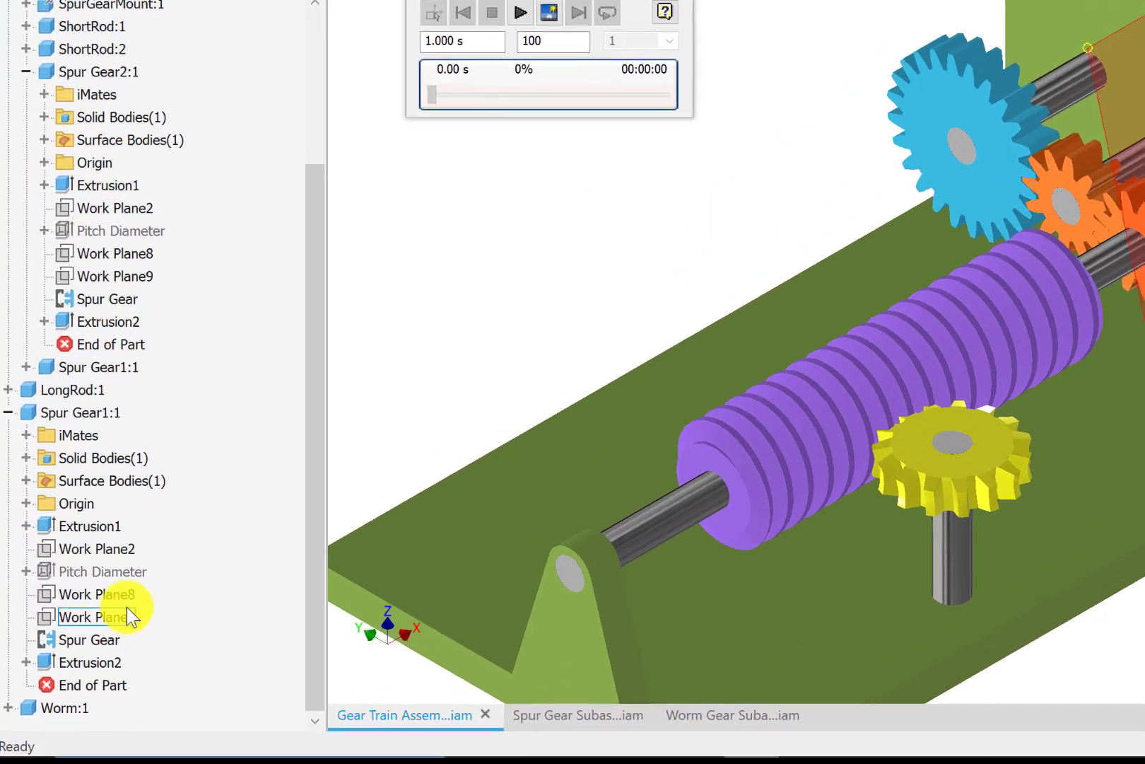
left_click(127, 572)
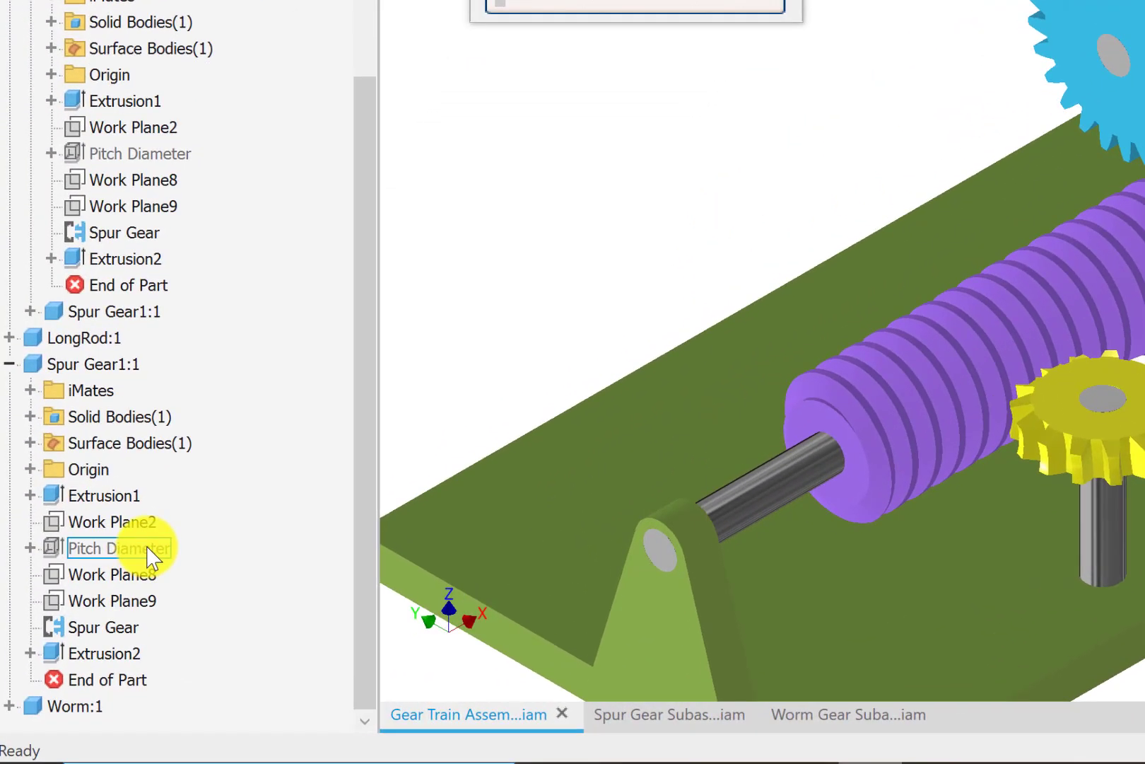
right_click(147, 546)
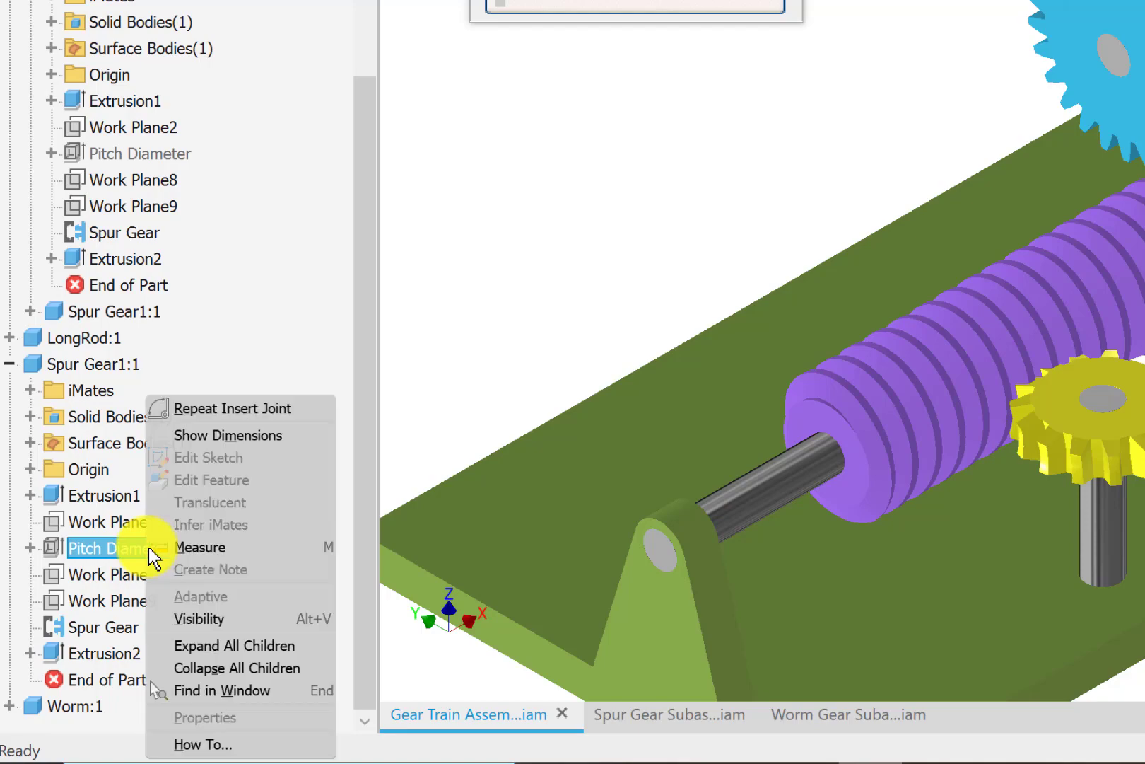
left_click(199, 619)
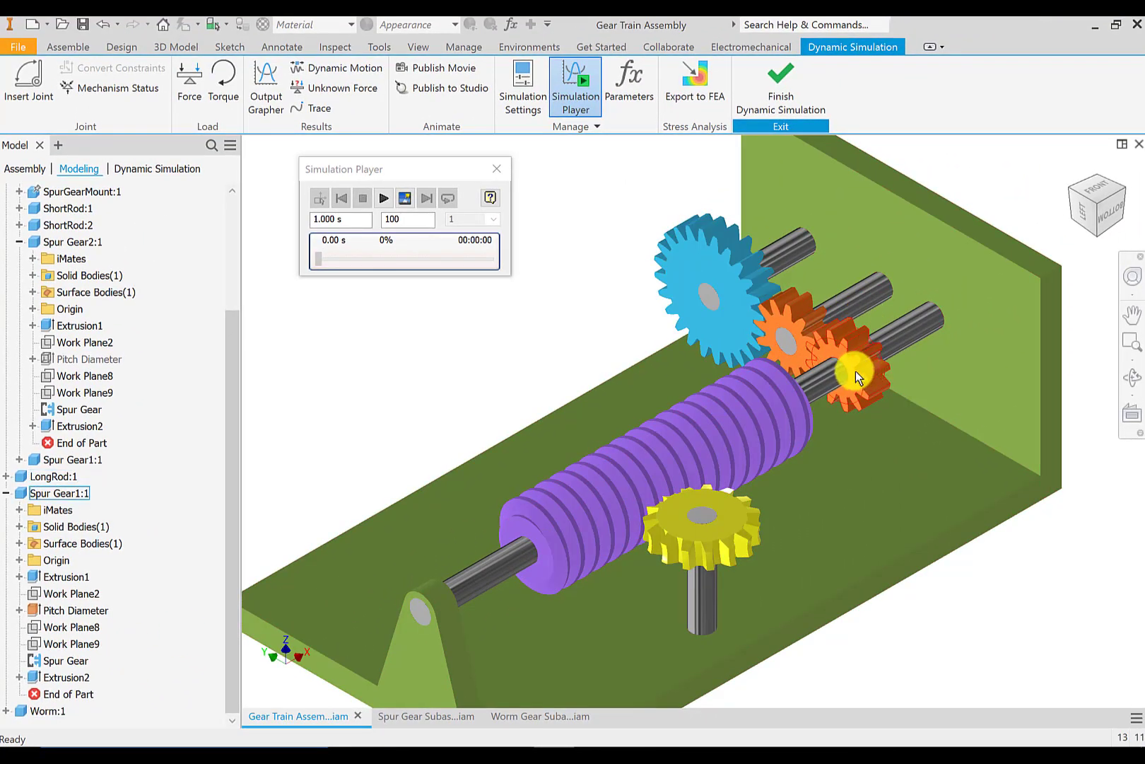
Make the Worm's Pitch Diameter visible, then switch to the Spur Gear Subassembly document
left_click(6, 711)
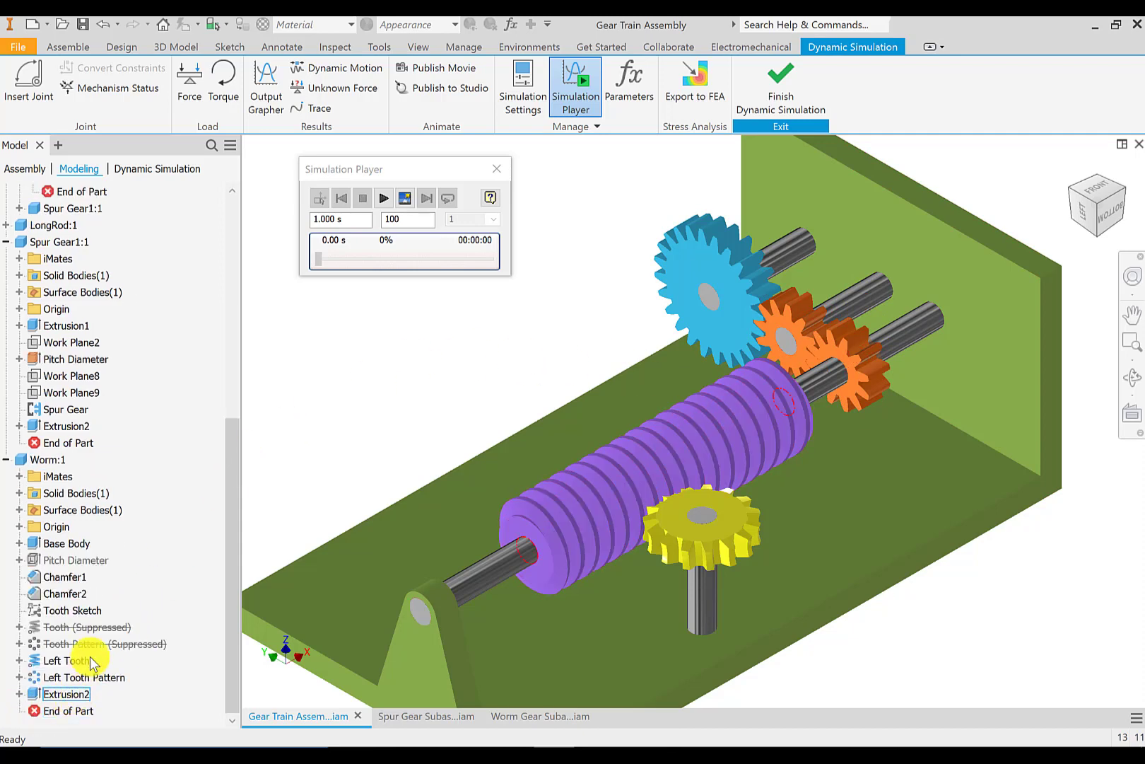
right_click(75, 560)
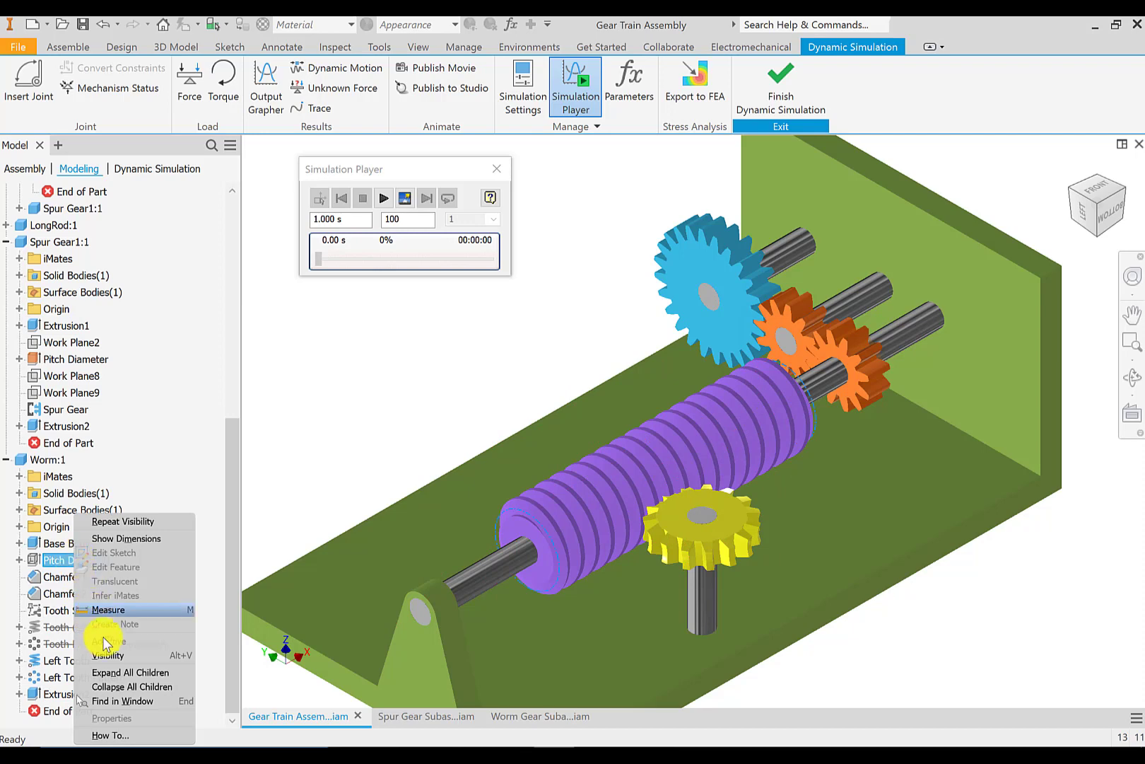
left_click(107, 654)
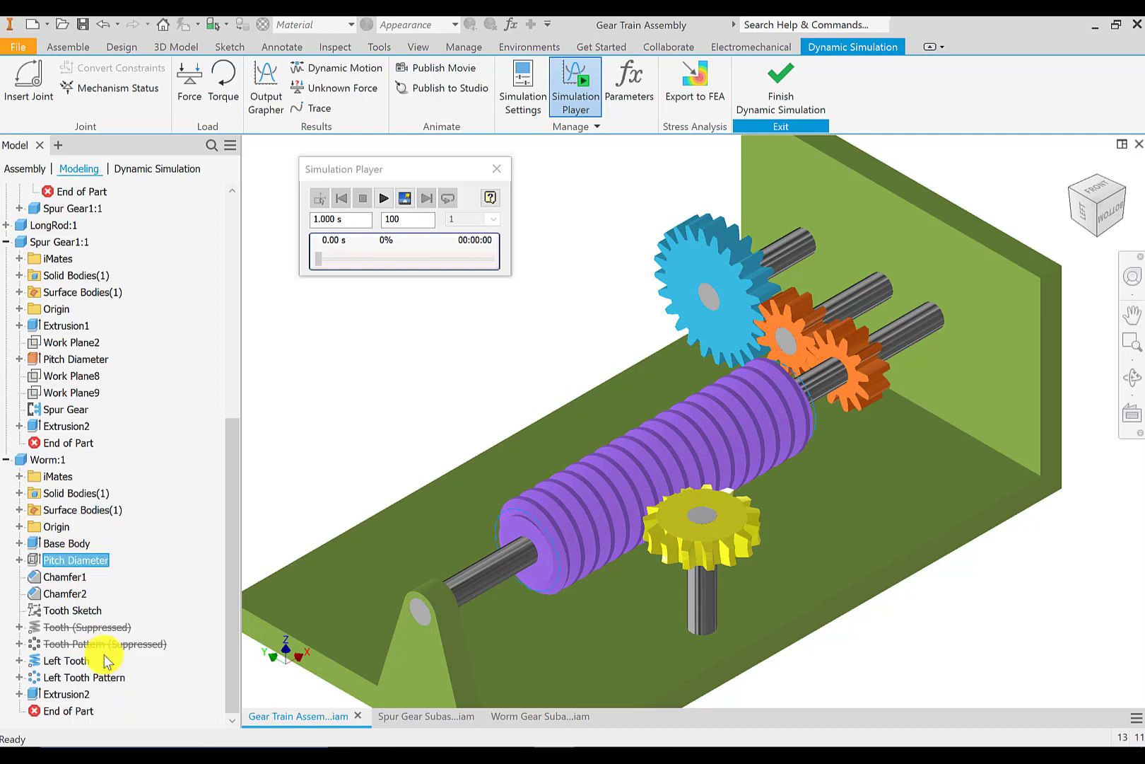
left_click(19, 511)
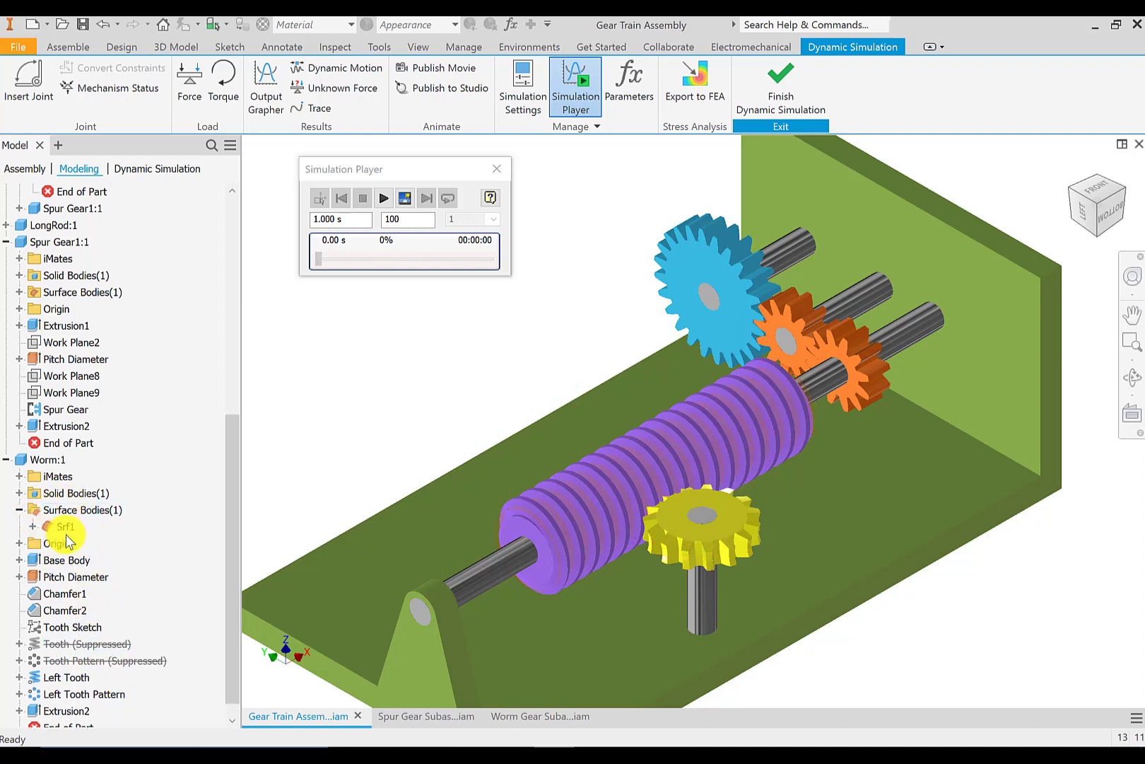
left_click(417, 715)
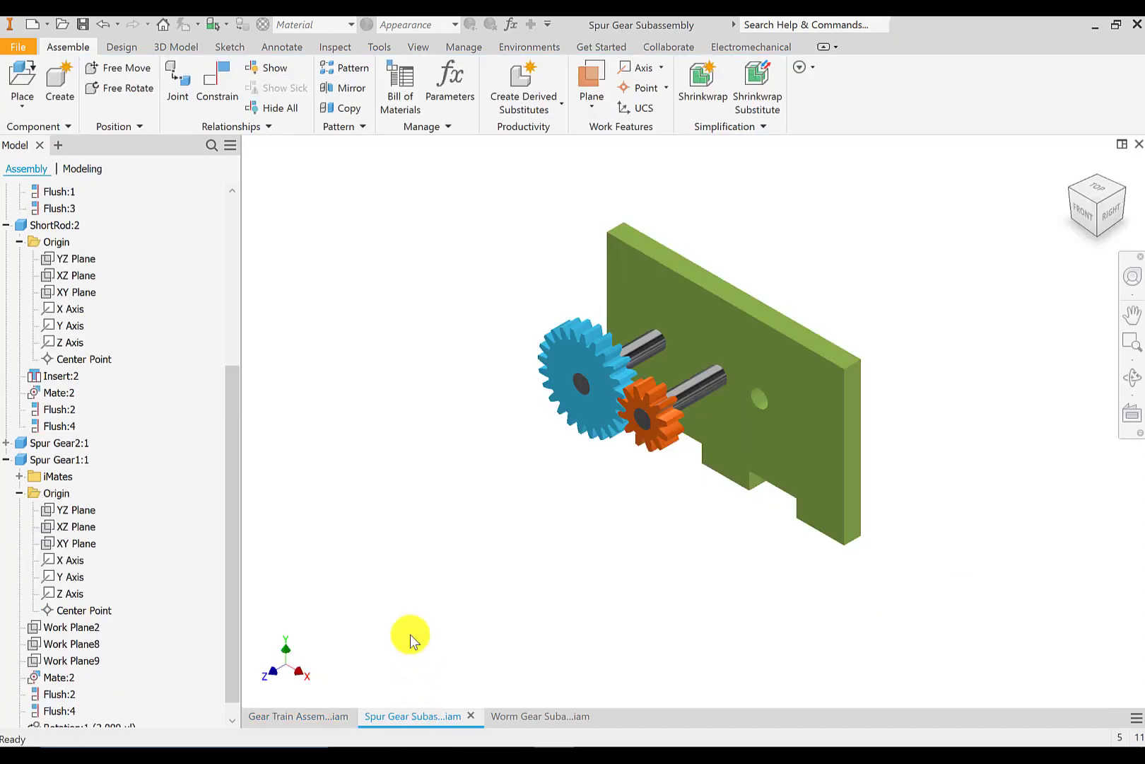
Make the pitch diameters of Spur Gear1 and Spur Gear2 visible and save the spur gear subassembly
left_click(6, 226)
left_click(6, 188)
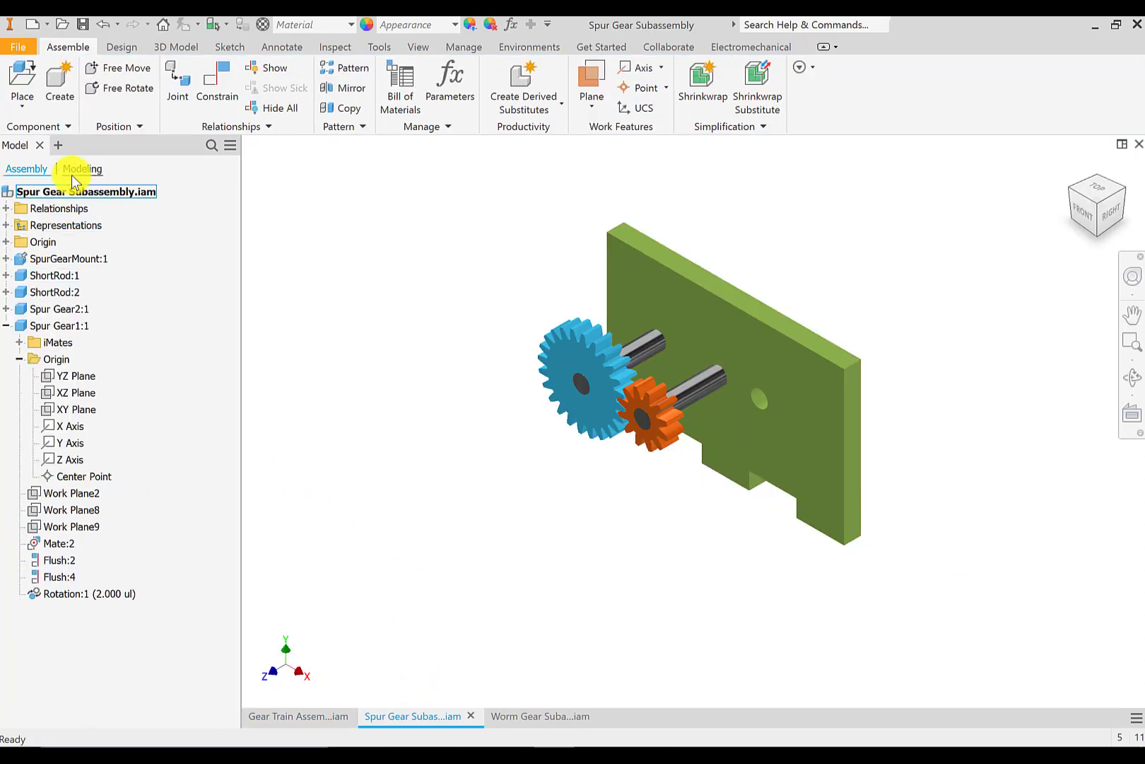
left_click(76, 172)
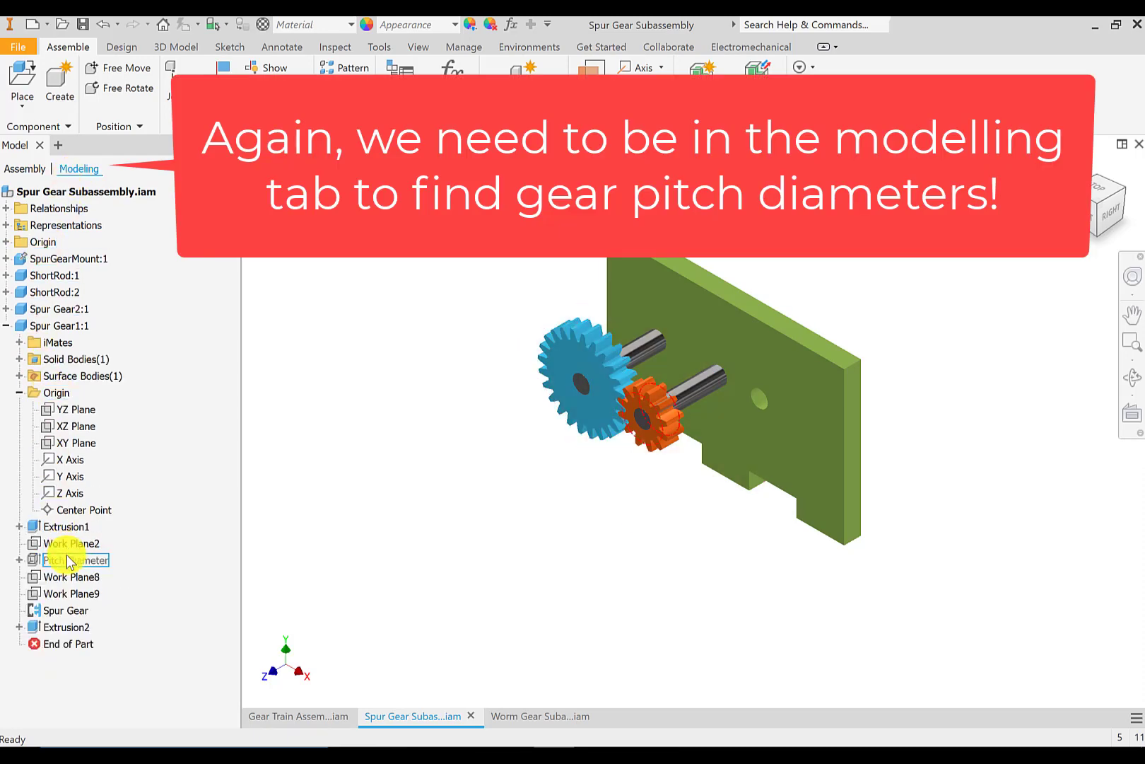
right_click(68, 561)
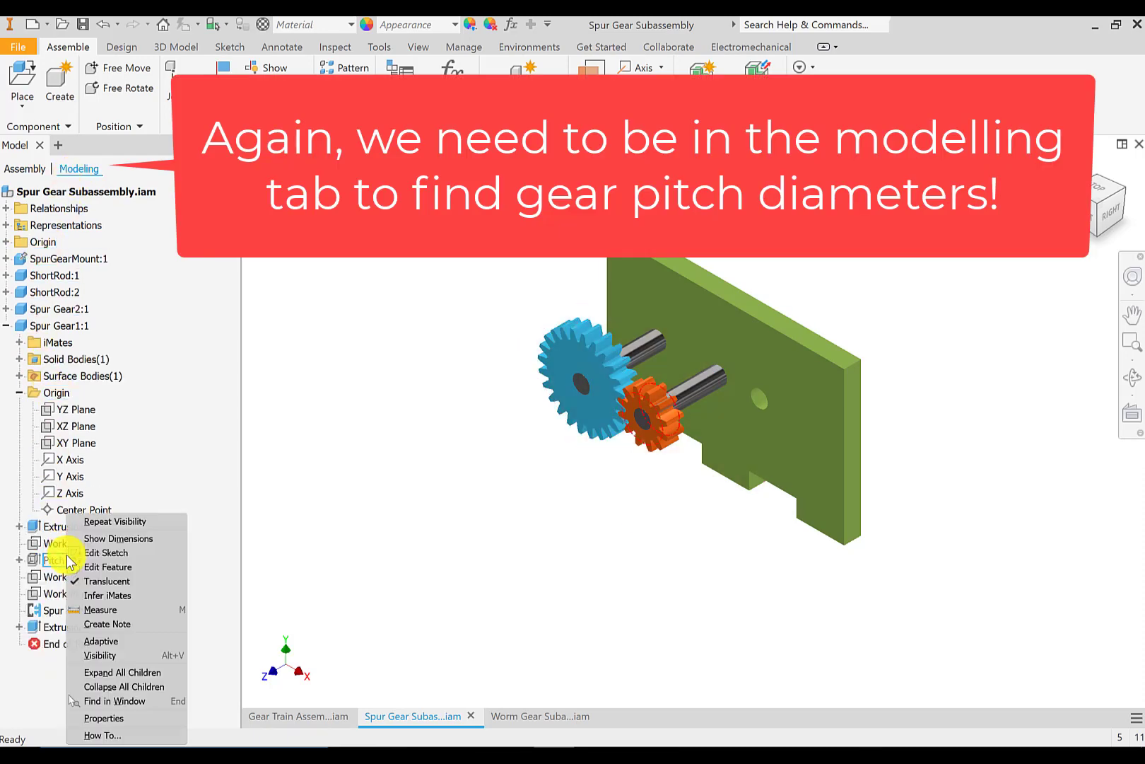
left_click(109, 651)
left_click(7, 309)
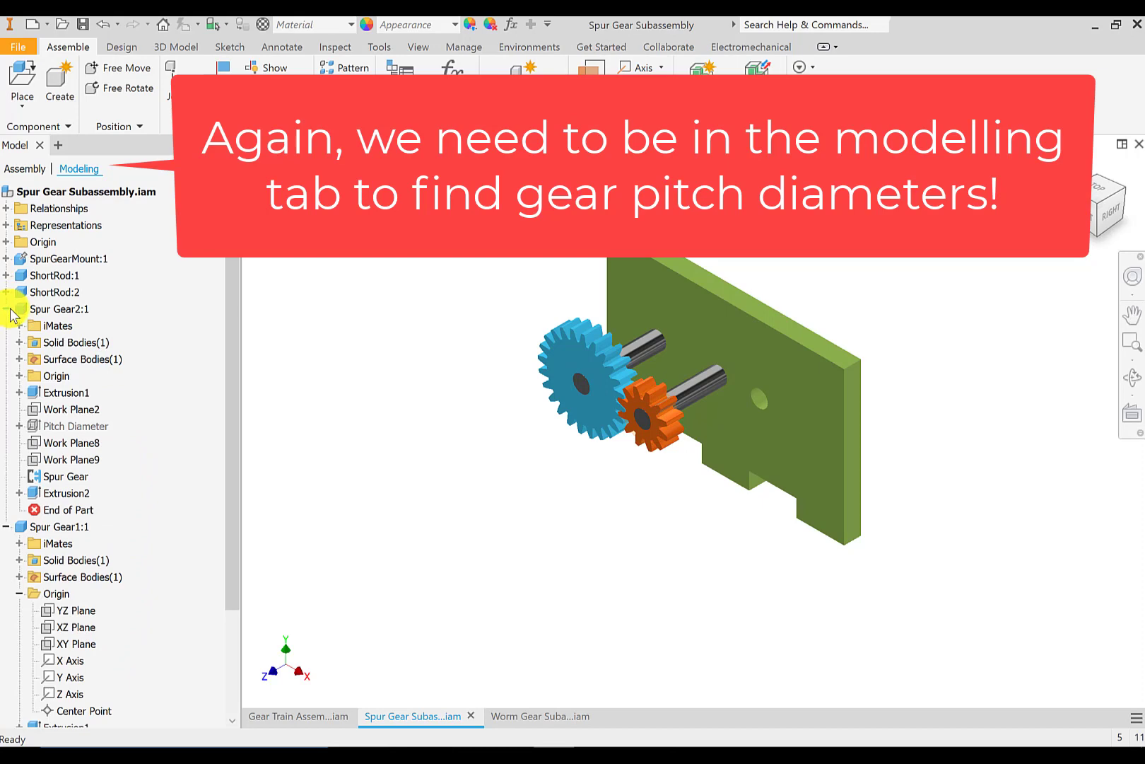
left_click(58, 426)
right_click(61, 425)
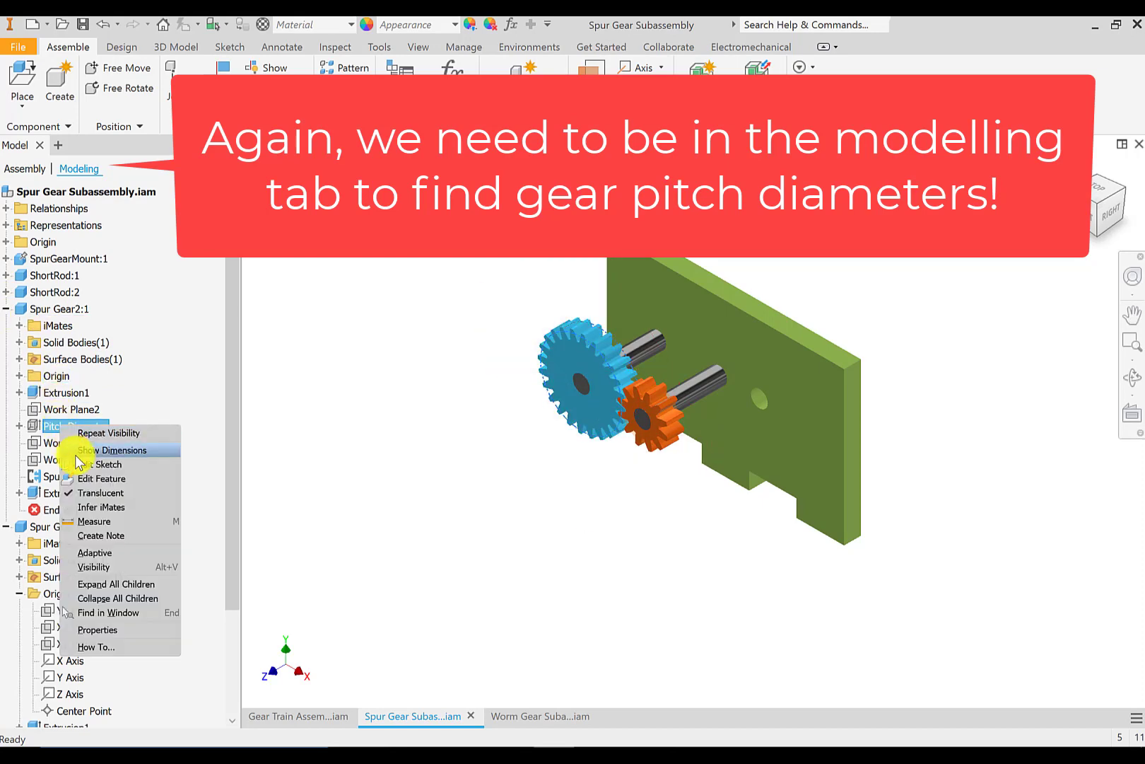
left_click(103, 565)
key("ctrl+s")
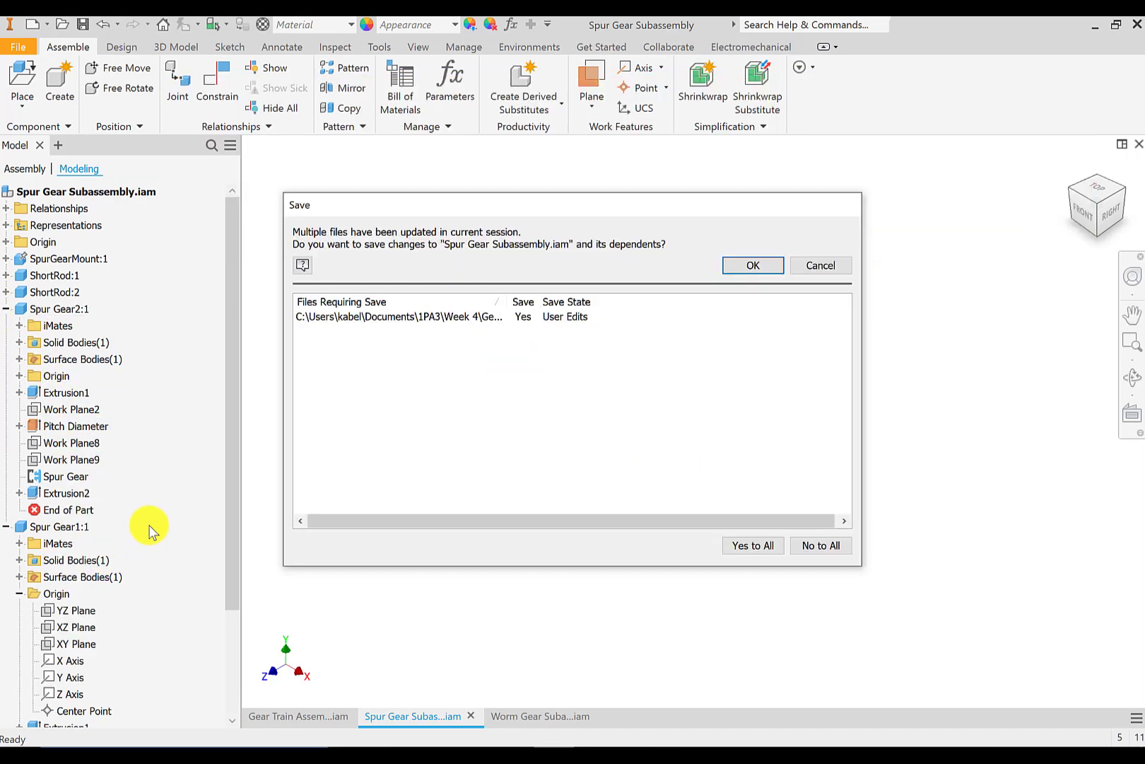
left_click(769, 269)
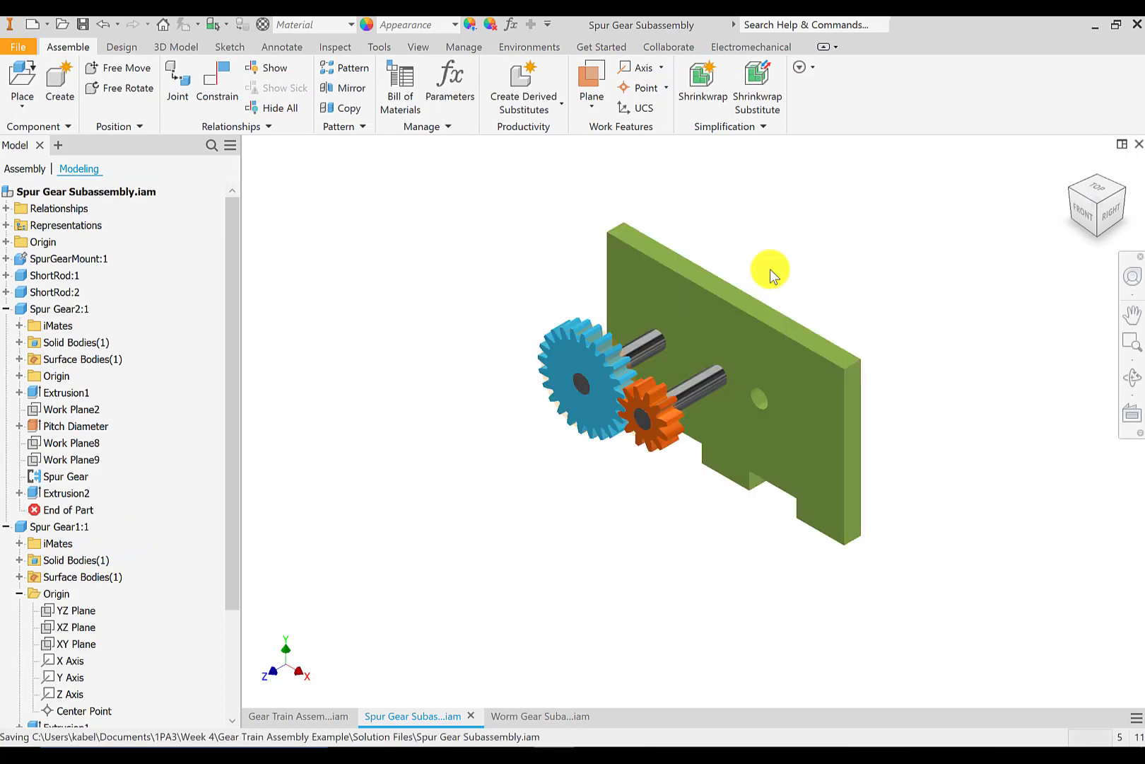
Show the worm gear's pitch diameter, save the Worm Gear Subassembly, and return to Gear Train Assembly
left_click(540, 716)
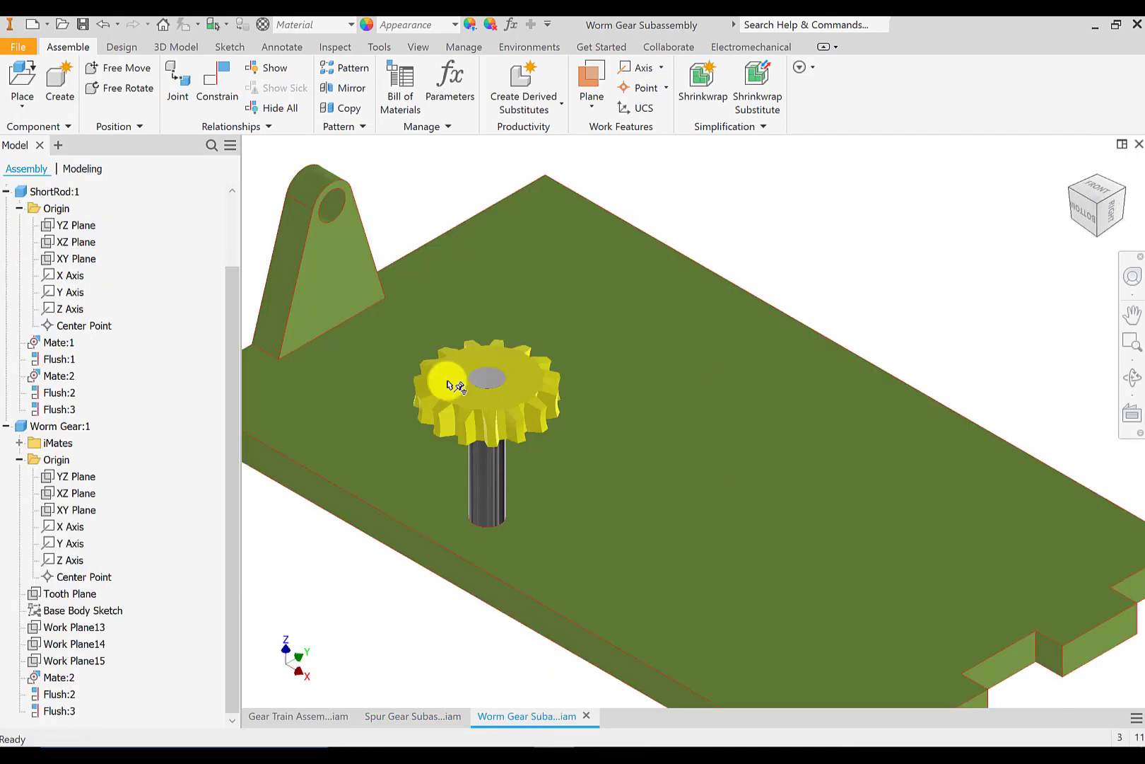
left_click(84, 169)
scroll(103, 587, "down", 2)
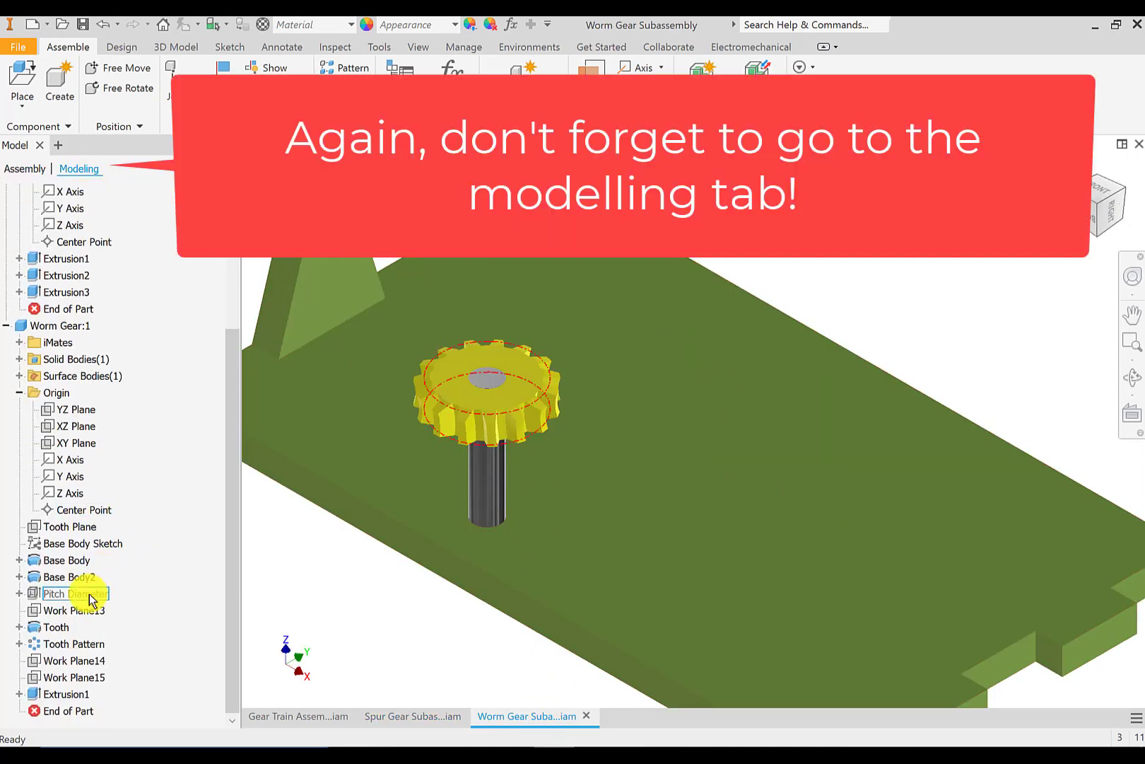
right_click(86, 593)
left_click(112, 661)
key("ctrl+s")
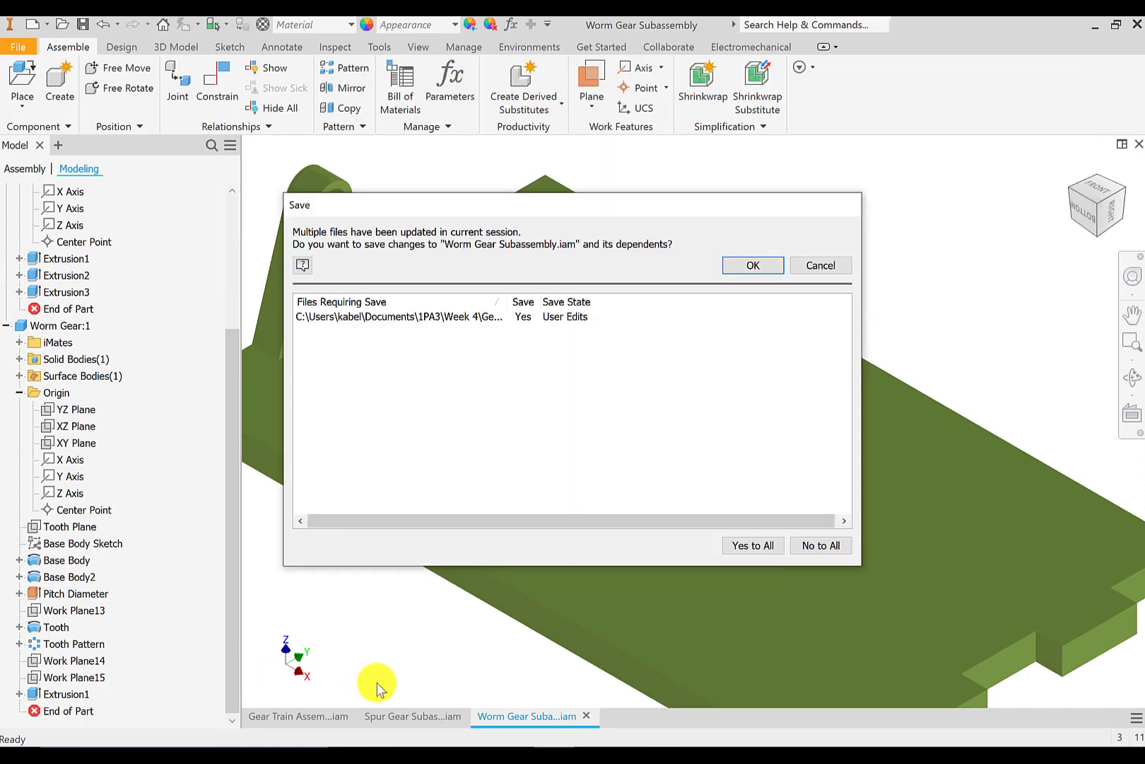
left_click(744, 263)
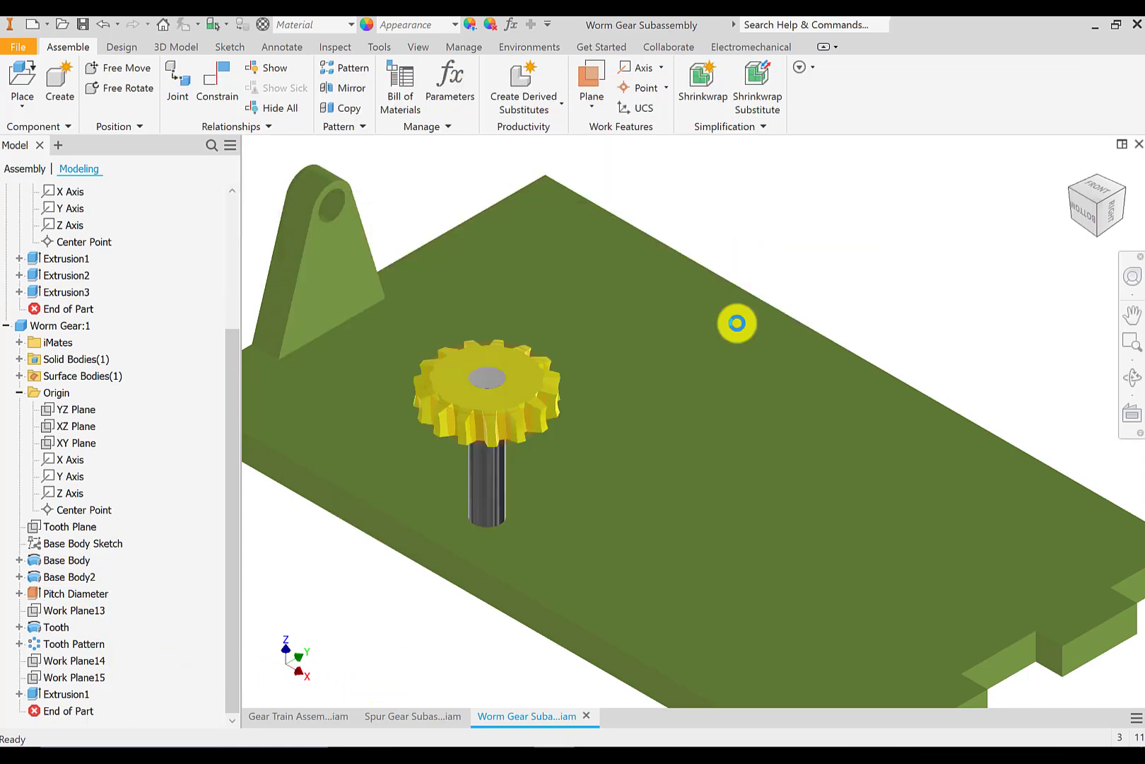
left_click(332, 716)
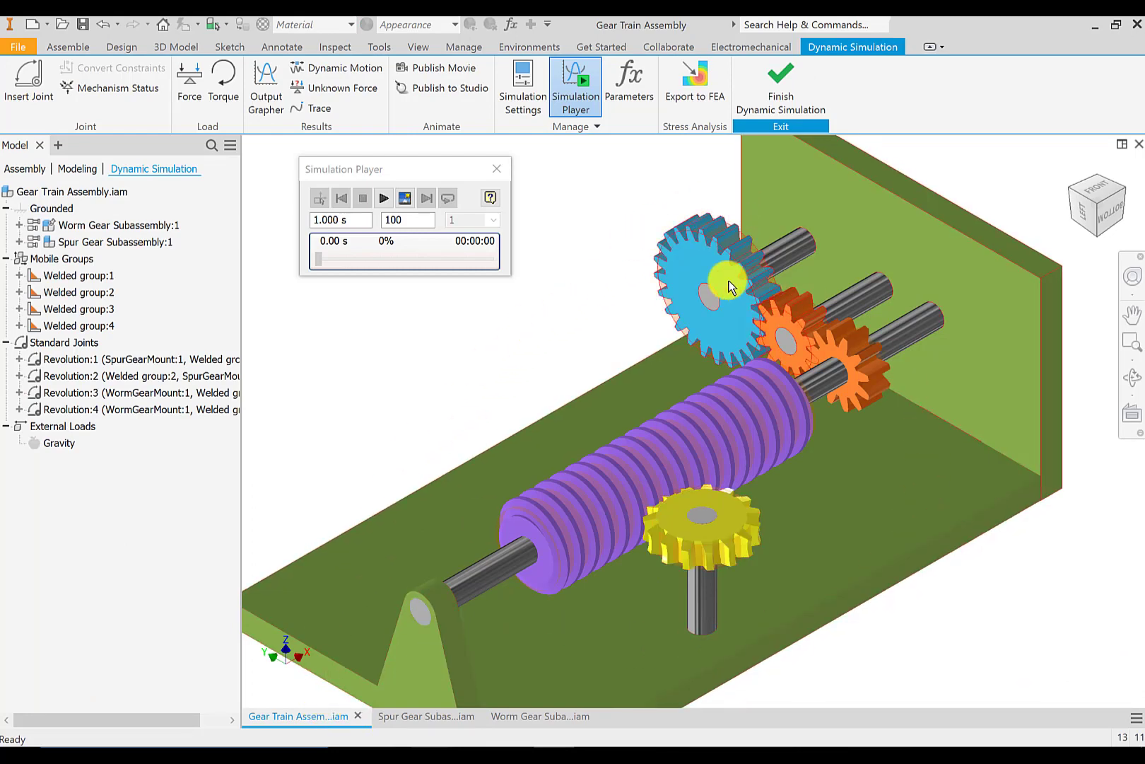
Add a Cylinder on Cylinder rolling joint between the blue gear and the first orange gear
scroll(731, 287, "down", 3)
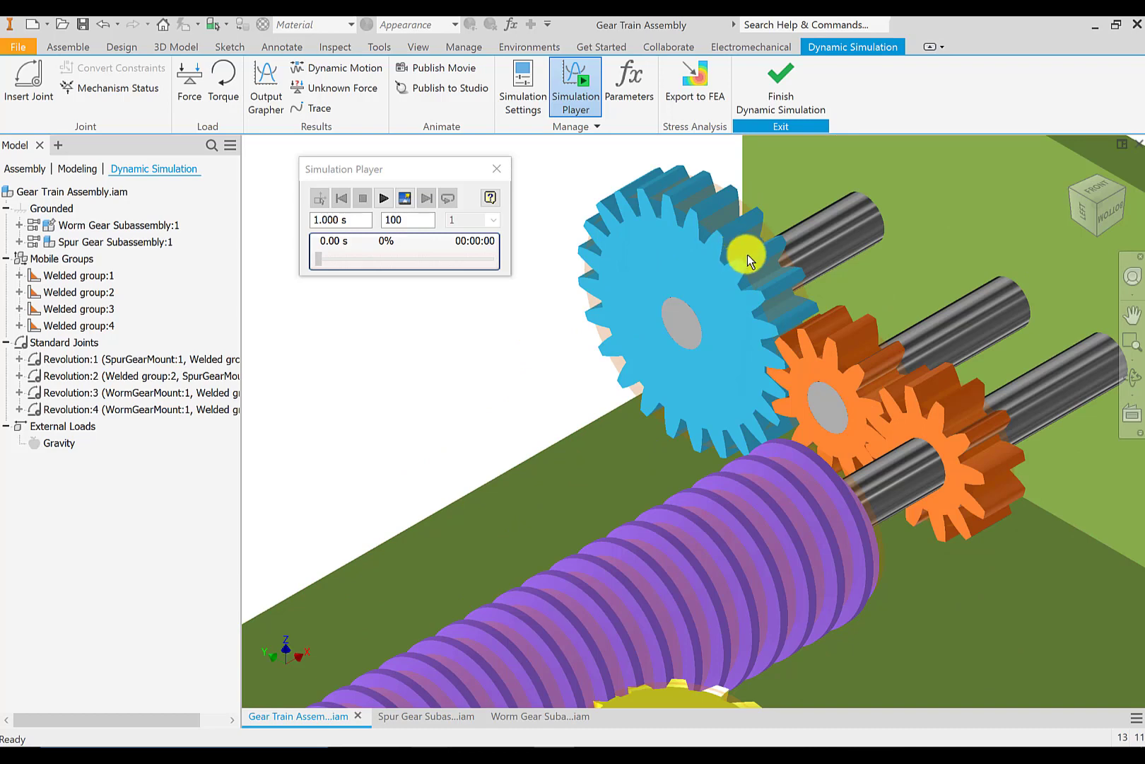
scroll(948, 431, "up", 5)
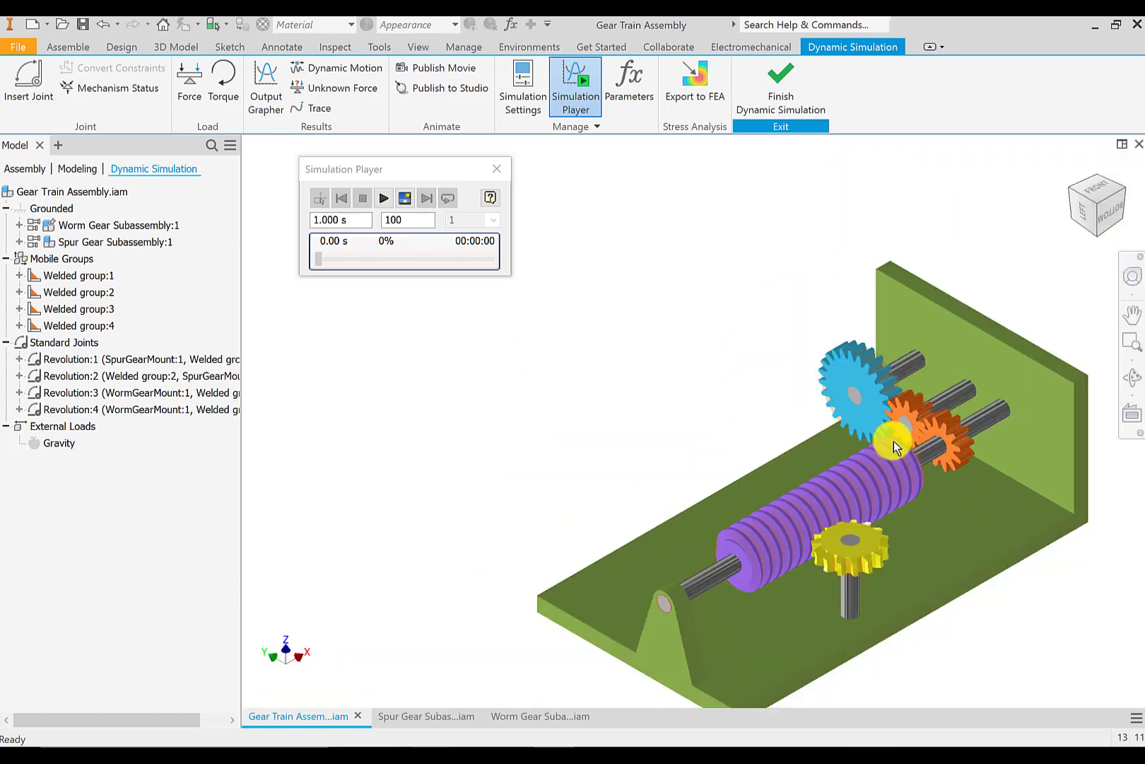
middle_click_drag(688, 378, 613, 327)
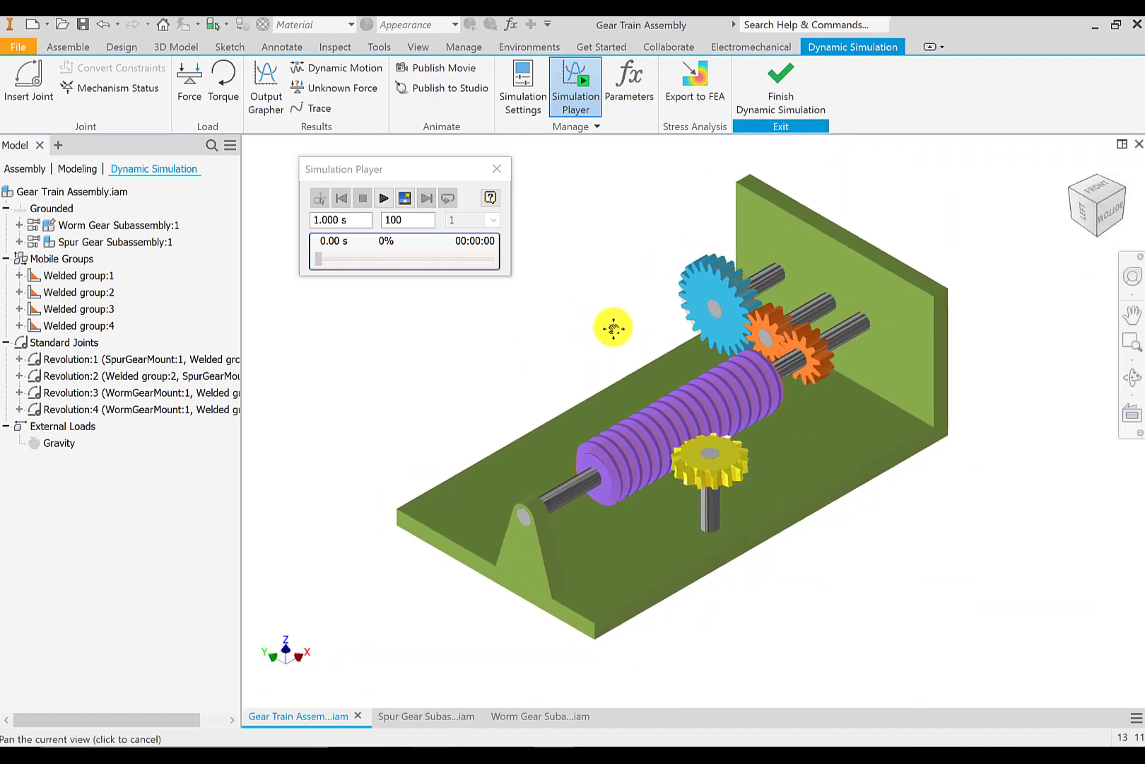
left_click(29, 81)
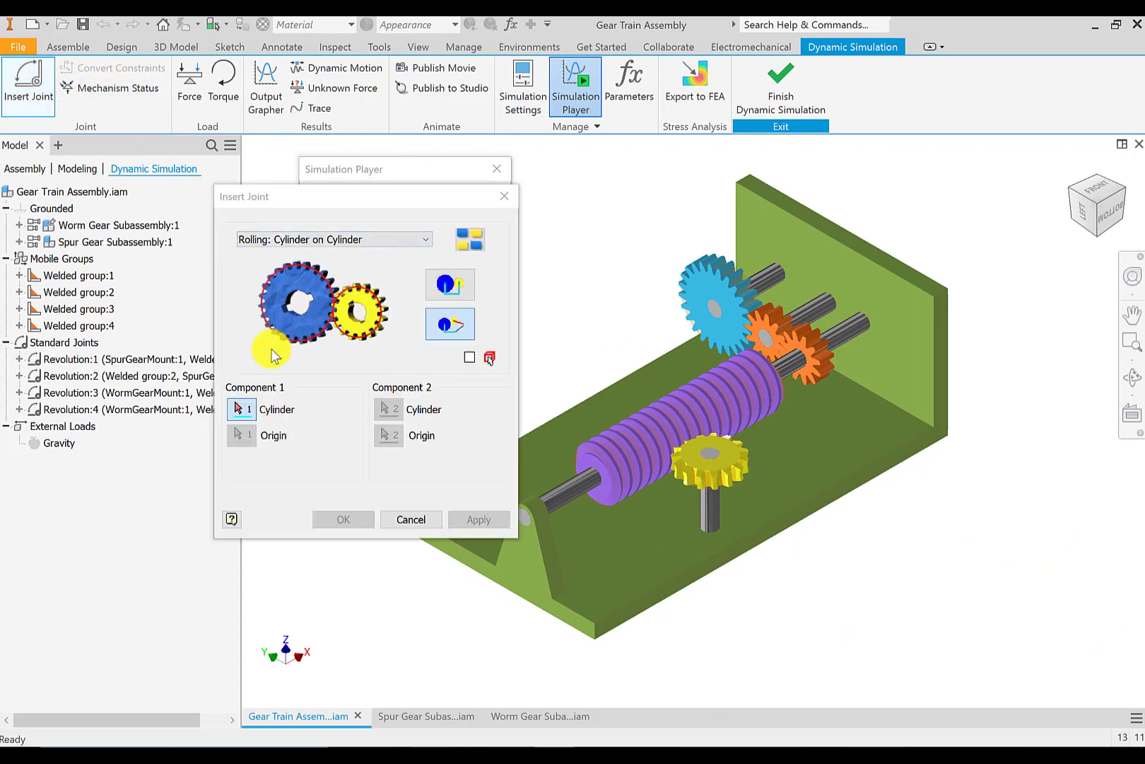
scroll(721, 283, "up", 5)
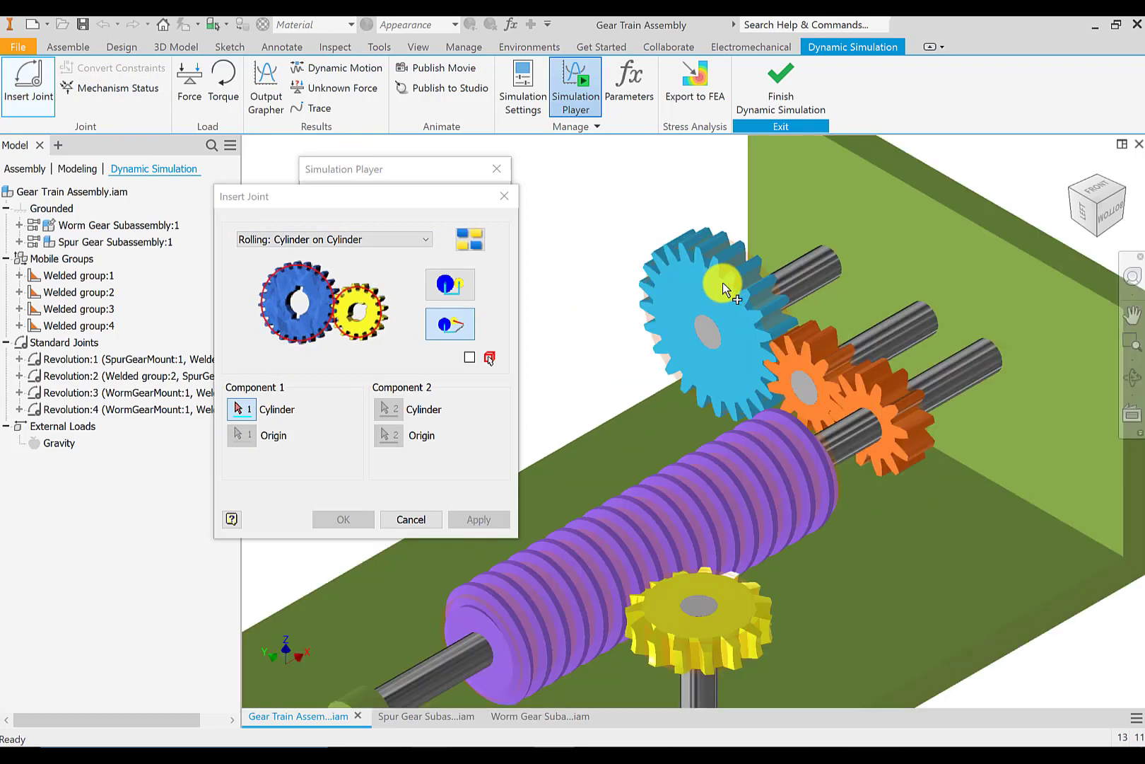
left_click(763, 285)
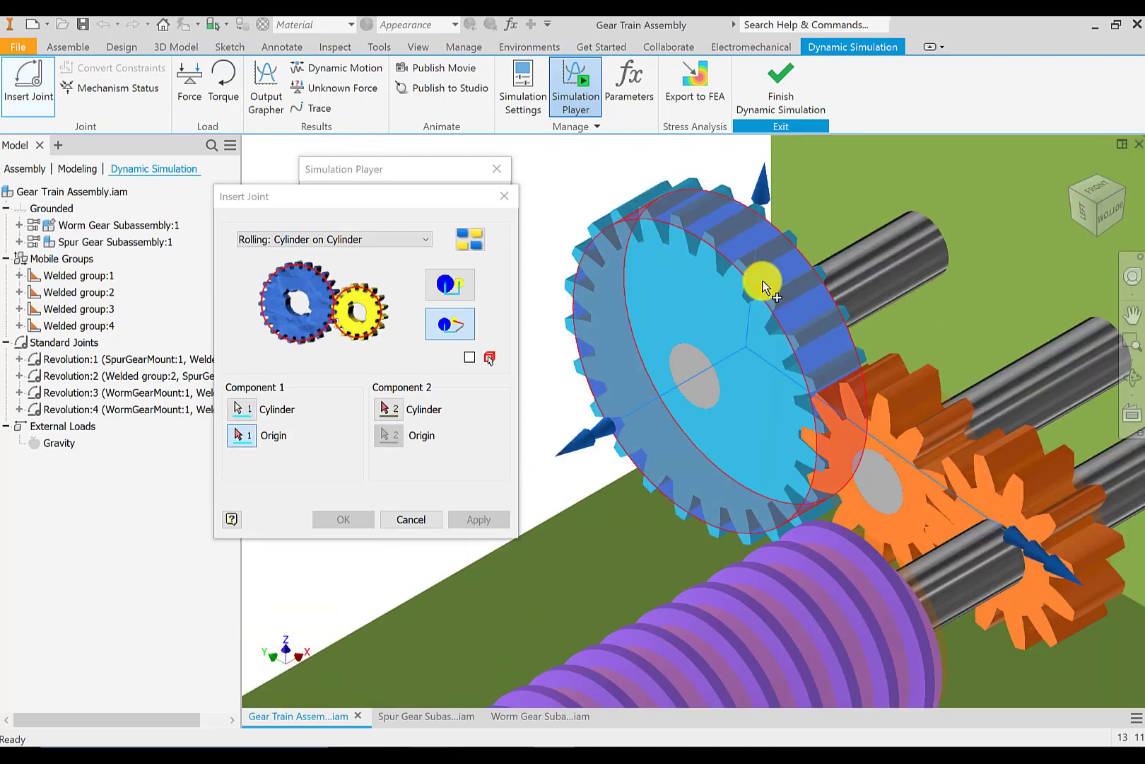
left_click(764, 285)
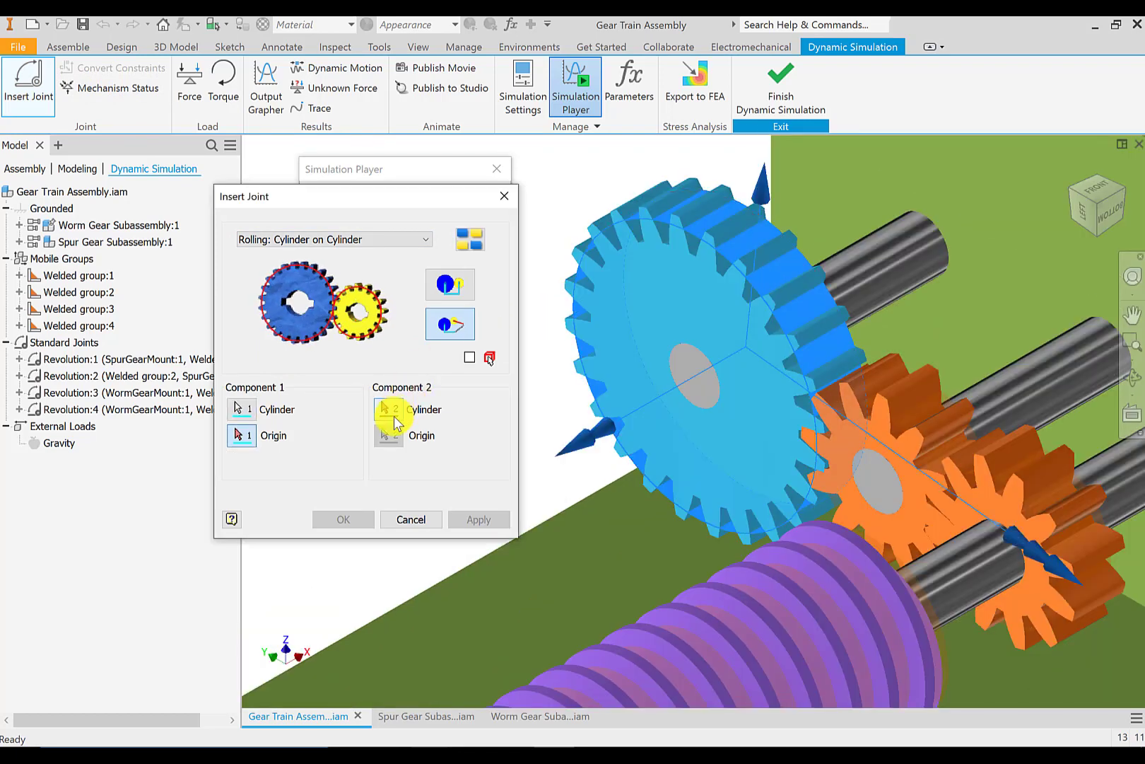
left_click(901, 428)
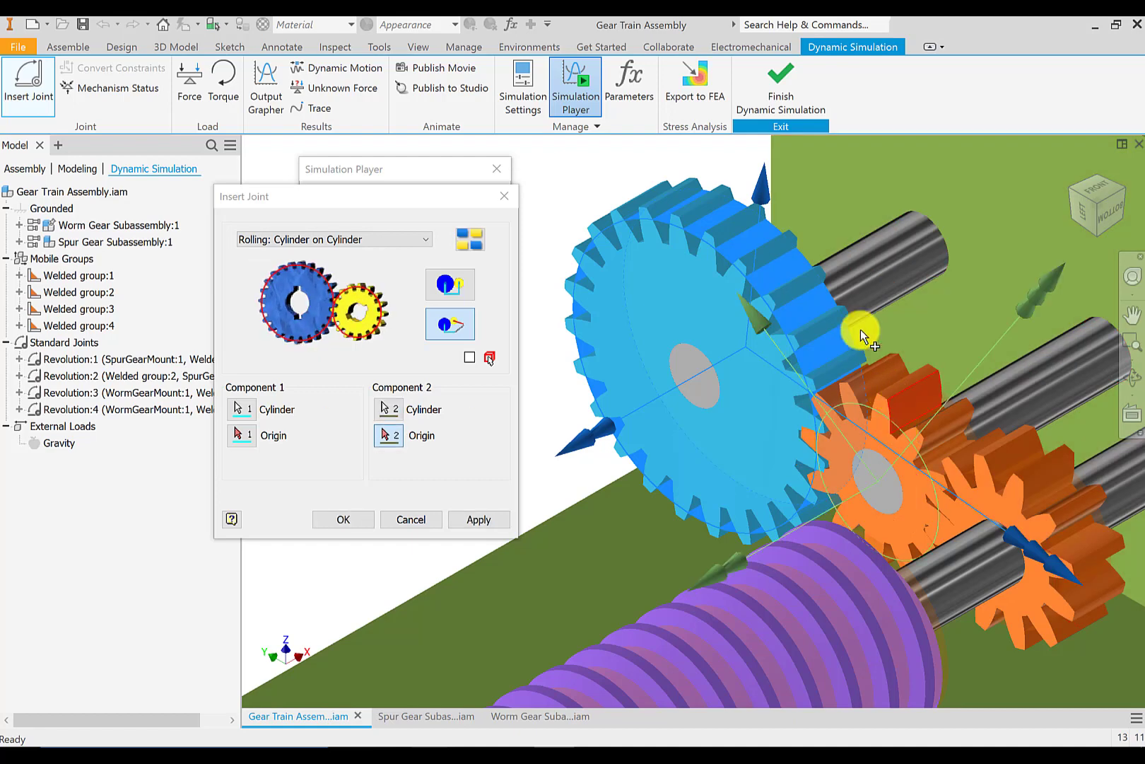
left_click(461, 293)
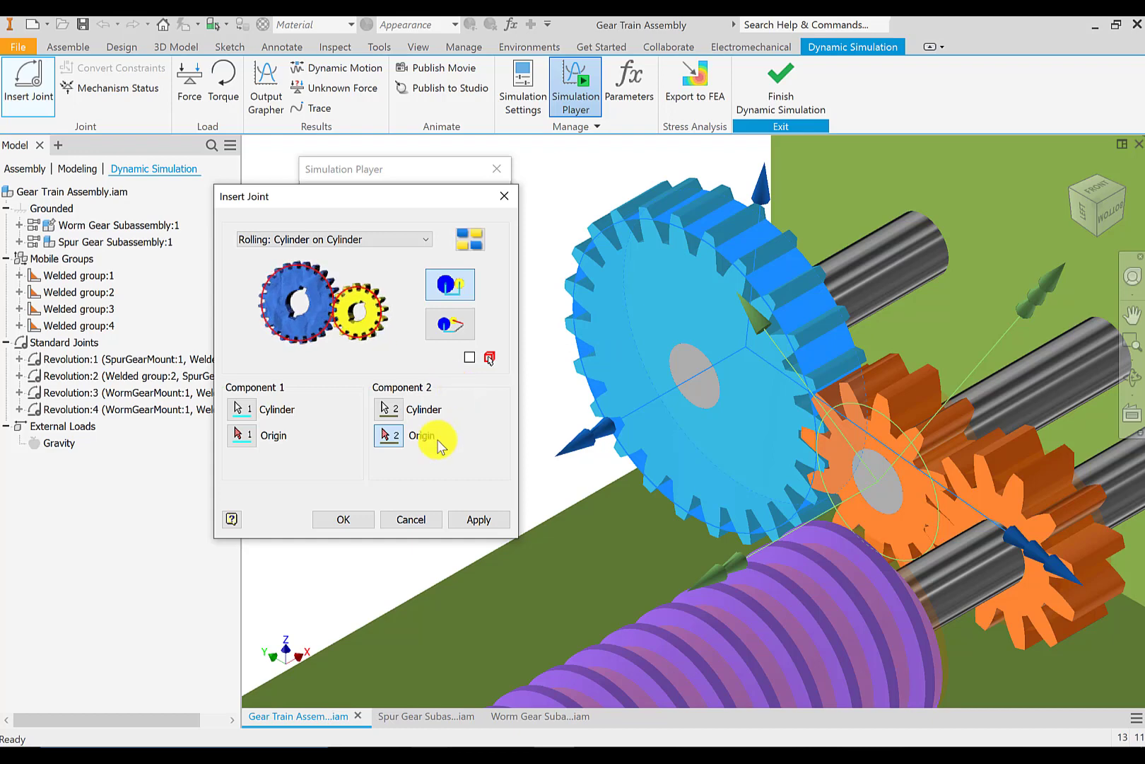
left_click(475, 519)
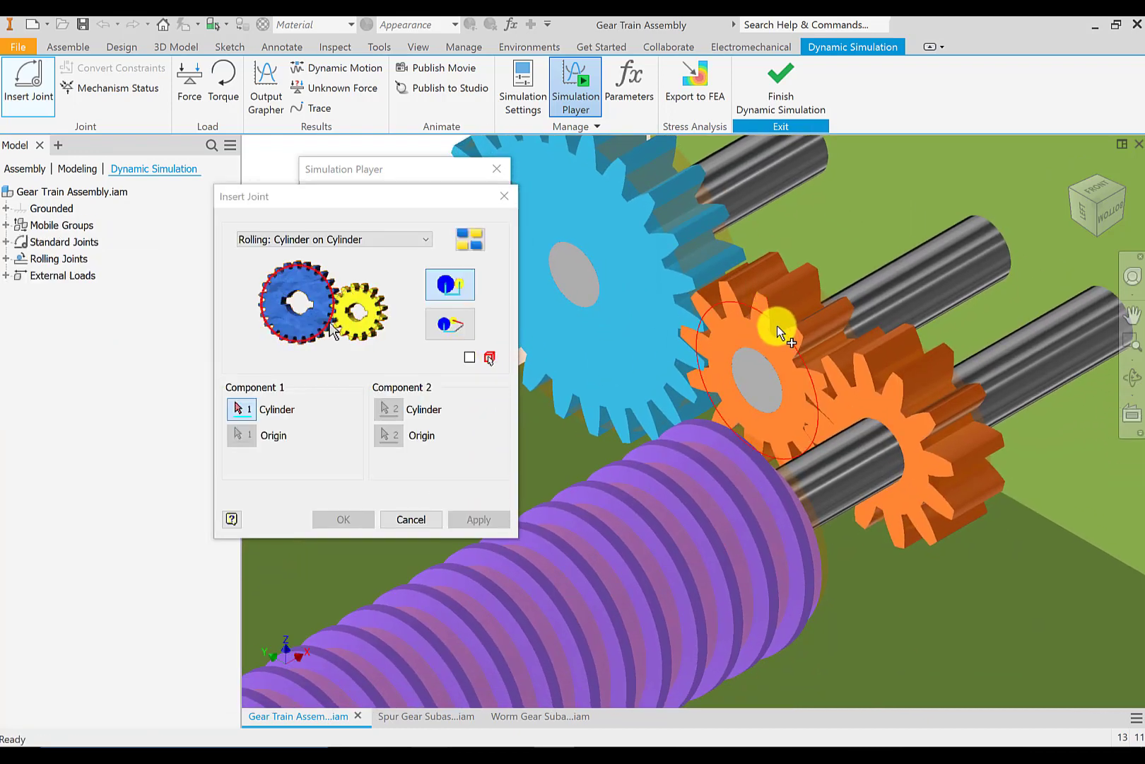
Add a second rolling joint between the two orange gears' cylinders
left_click(780, 329)
left_click(751, 377)
left_click(393, 410)
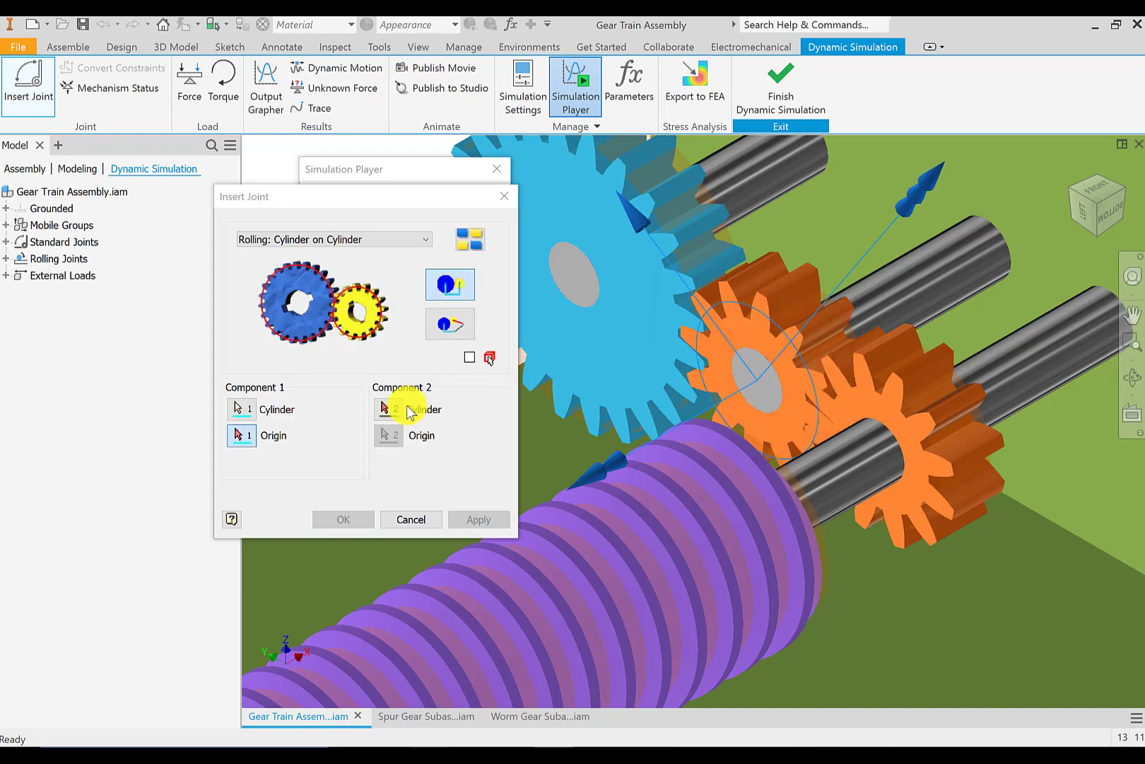
left_click(878, 386)
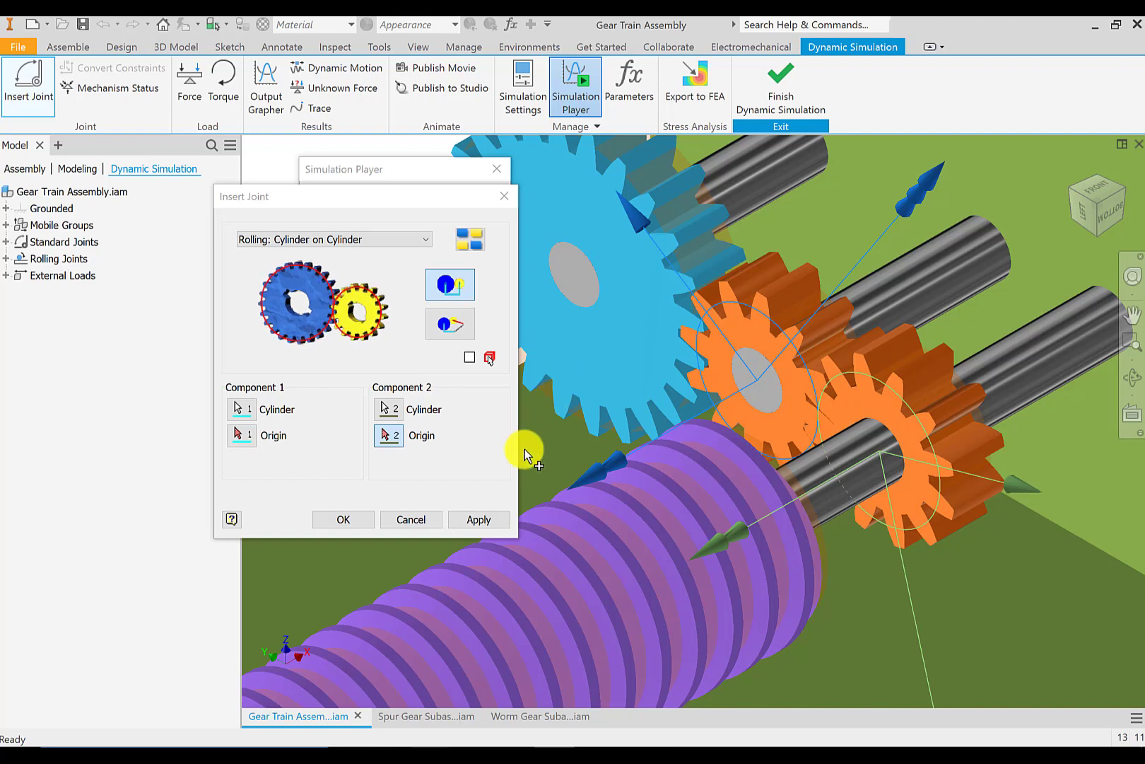
left_click(482, 520)
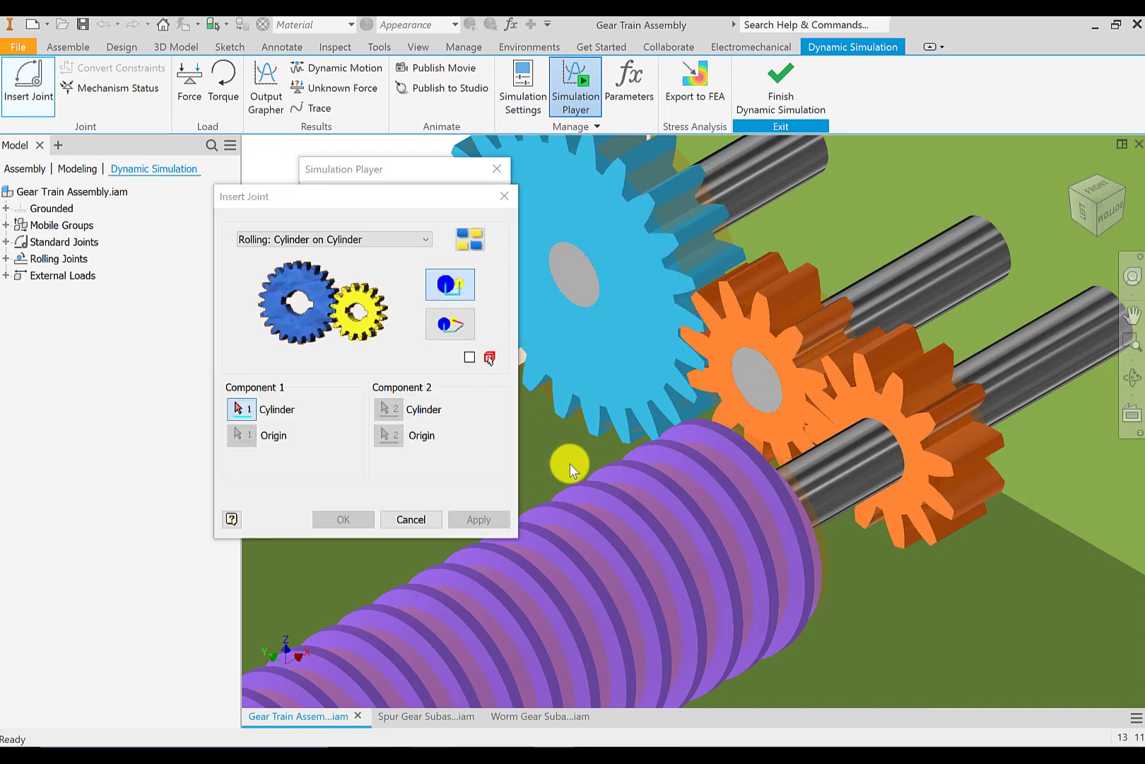
Switch the joint type to Worm Gear and select the yellow gear as the gear component
middle_click_drag(832, 421, 884, 311)
scroll(954, 284, "down", 5)
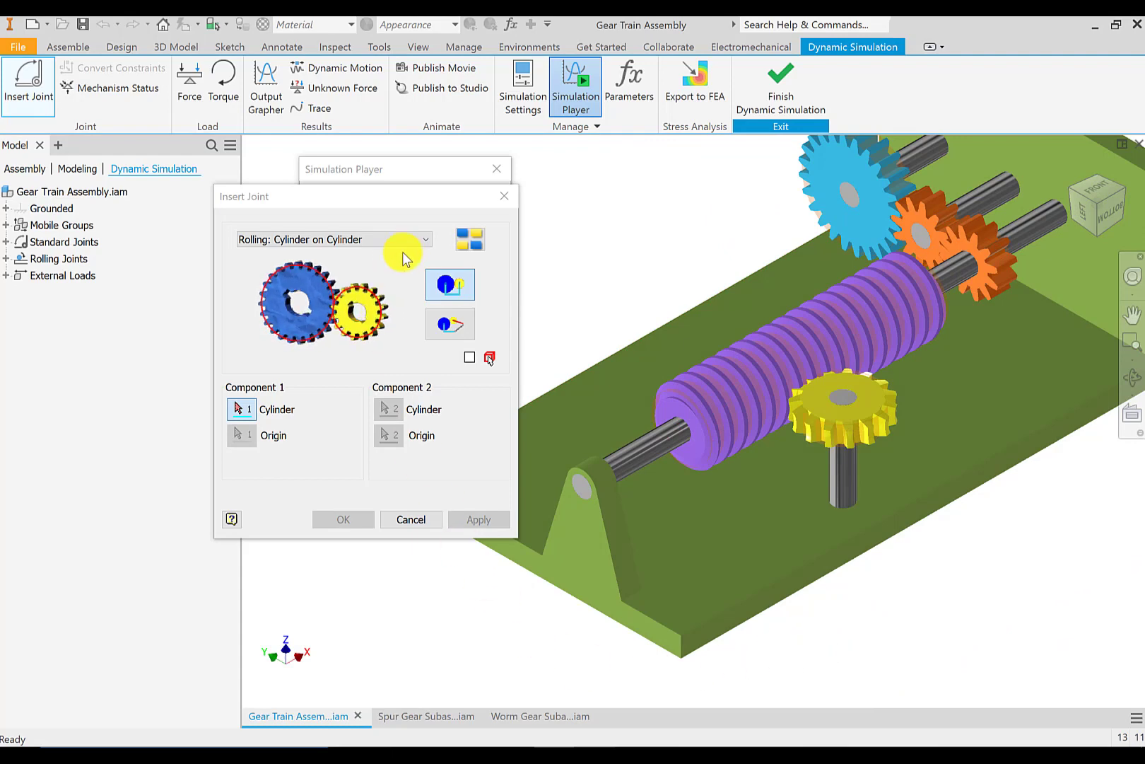
left_click(416, 239)
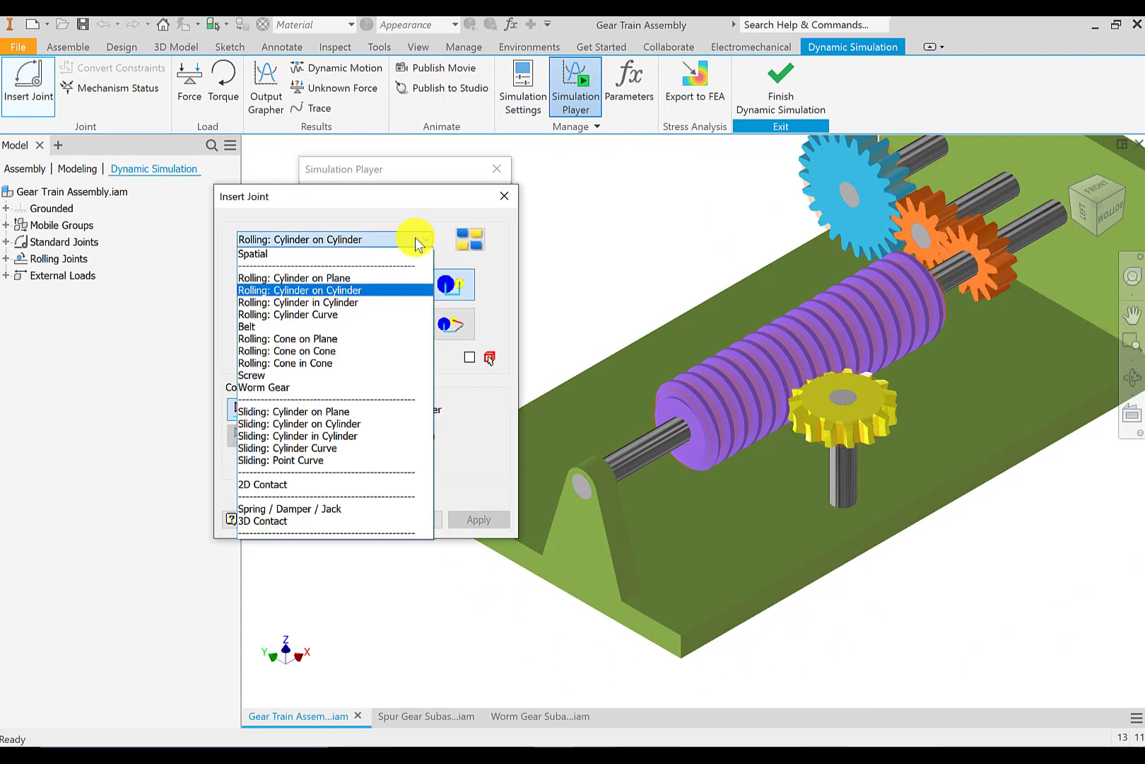
left_click(284, 387)
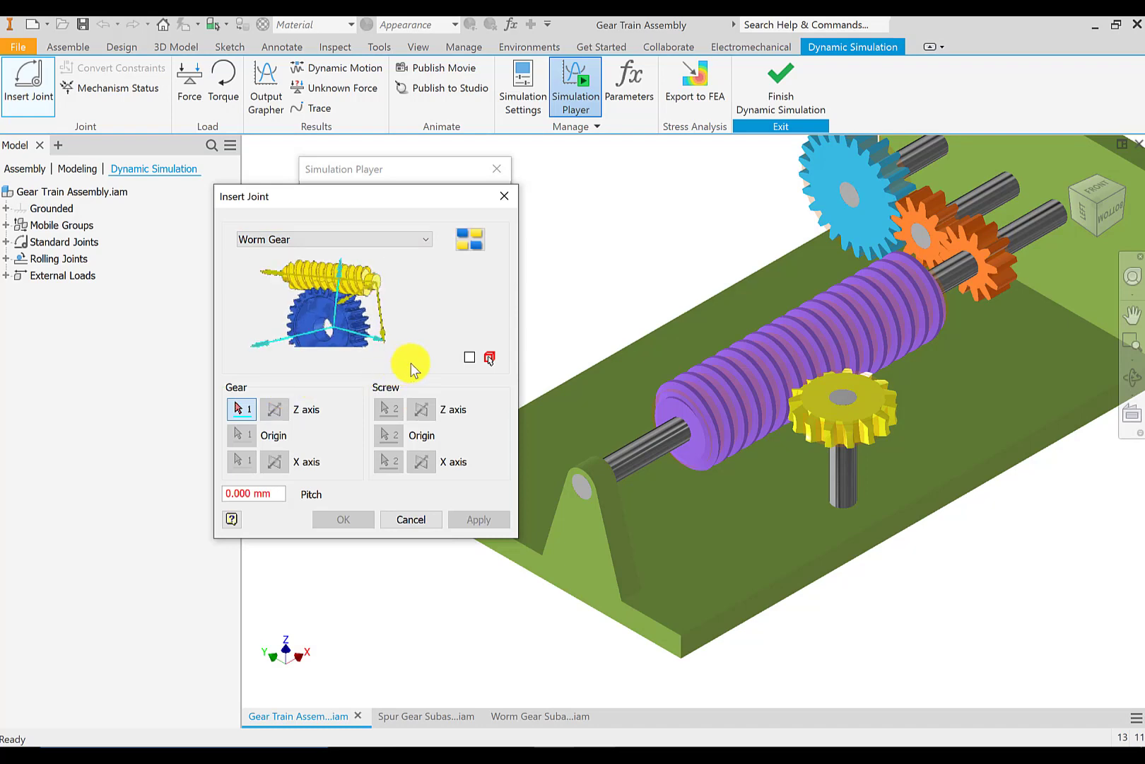
scroll(838, 407, "up", 5)
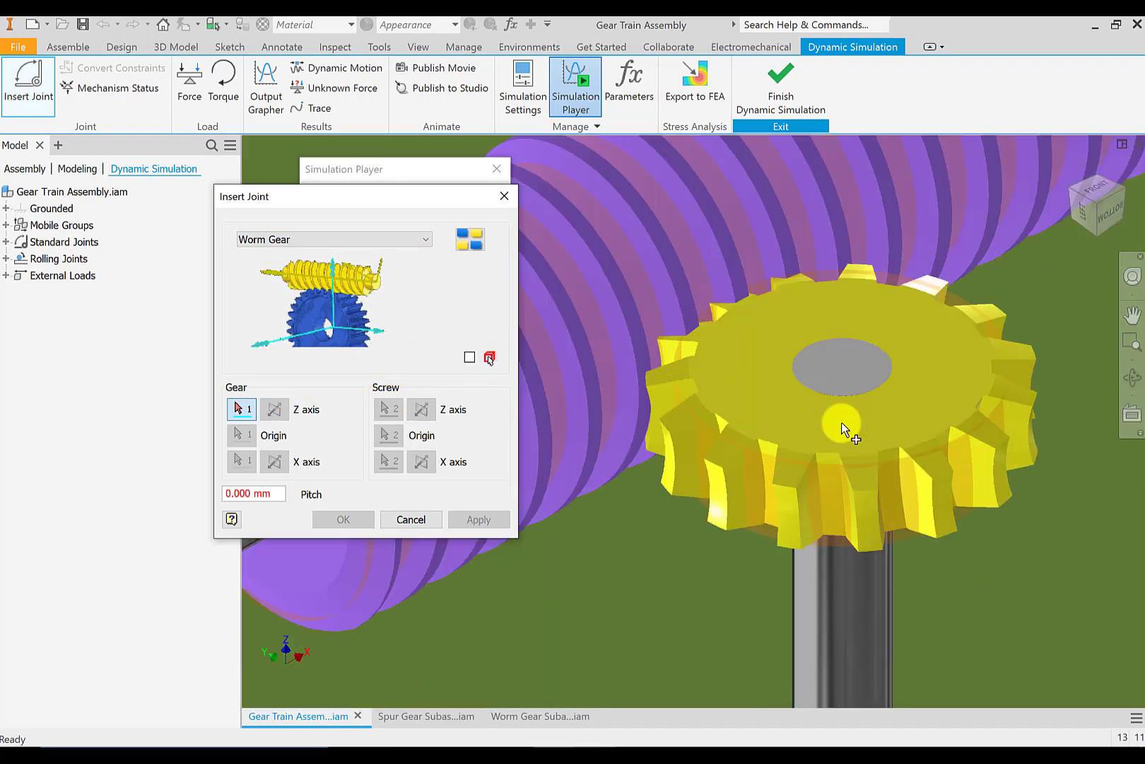
left_click(830, 468)
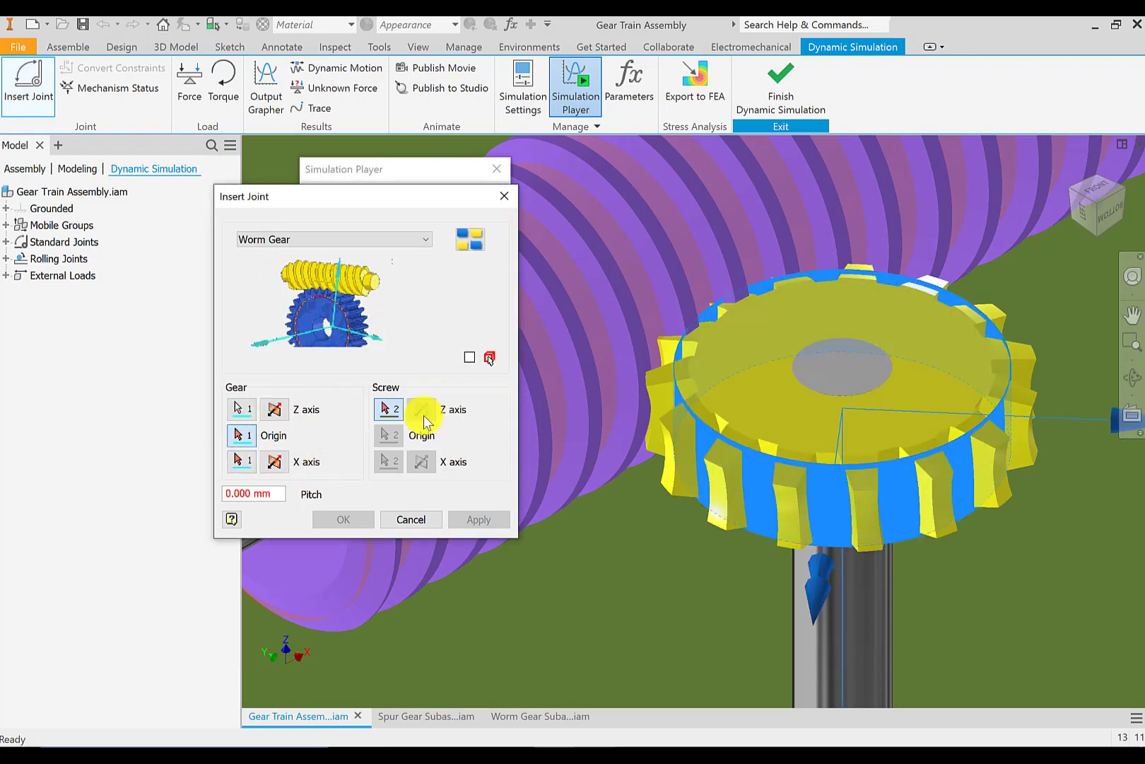
Pick the purple worm's end face as screw axis, set pitch -3.51 mm, and apply the joint
scroll(728, 417, "down", 5)
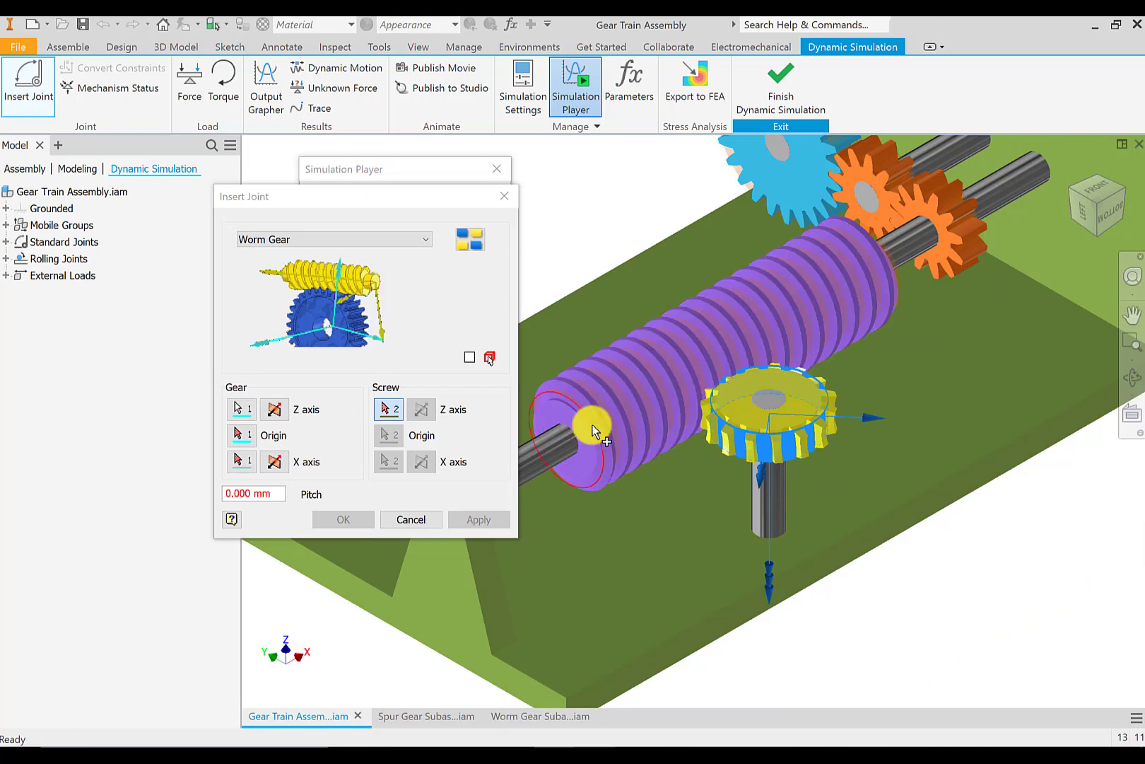
scroll(592, 431, "up", 3)
left_click(594, 425)
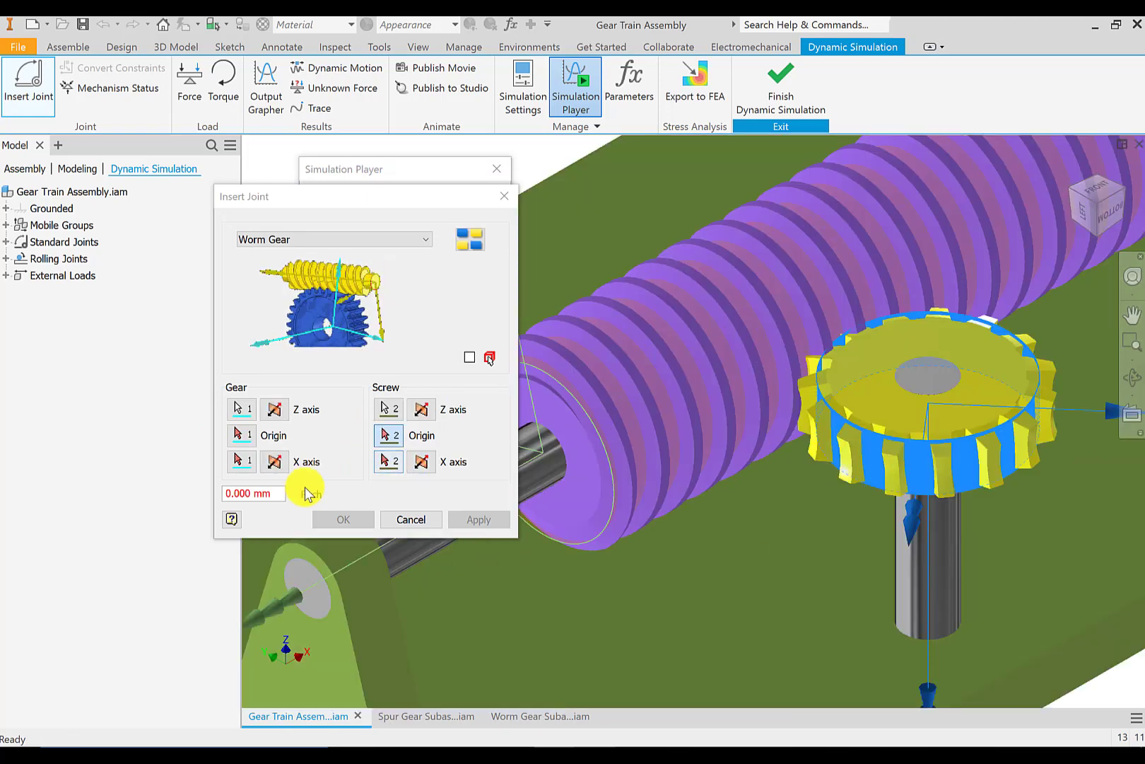
left_click(248, 494)
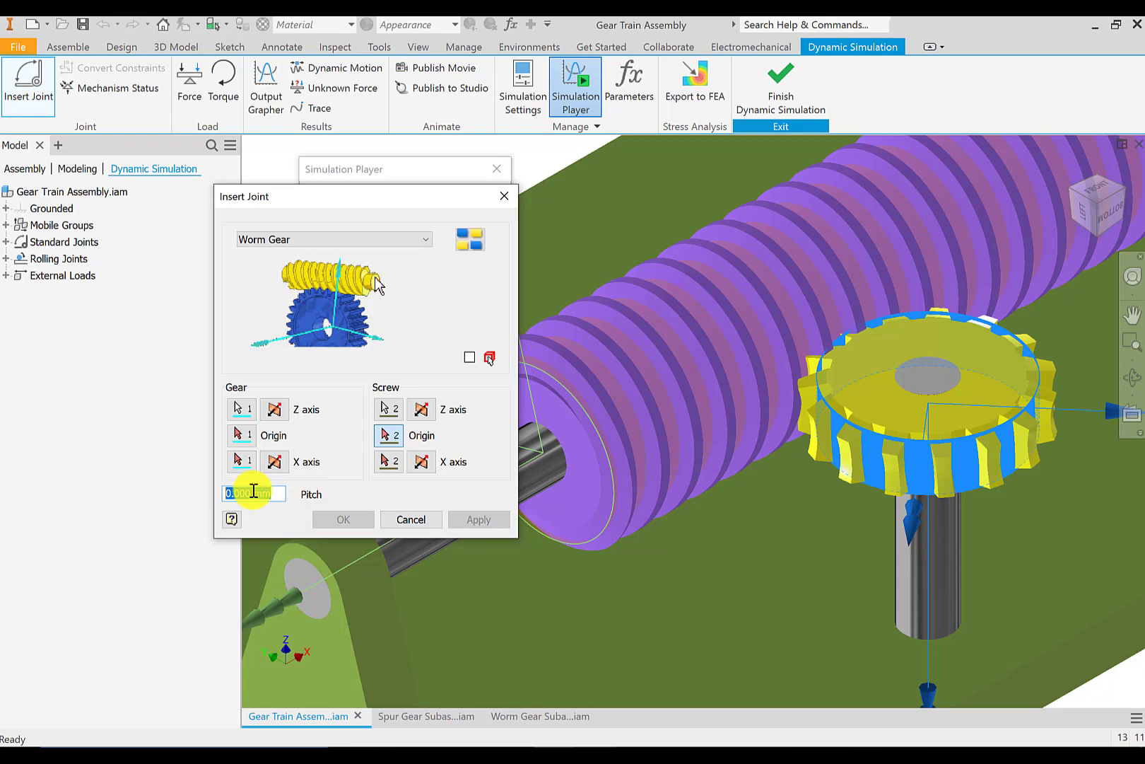
type("-")
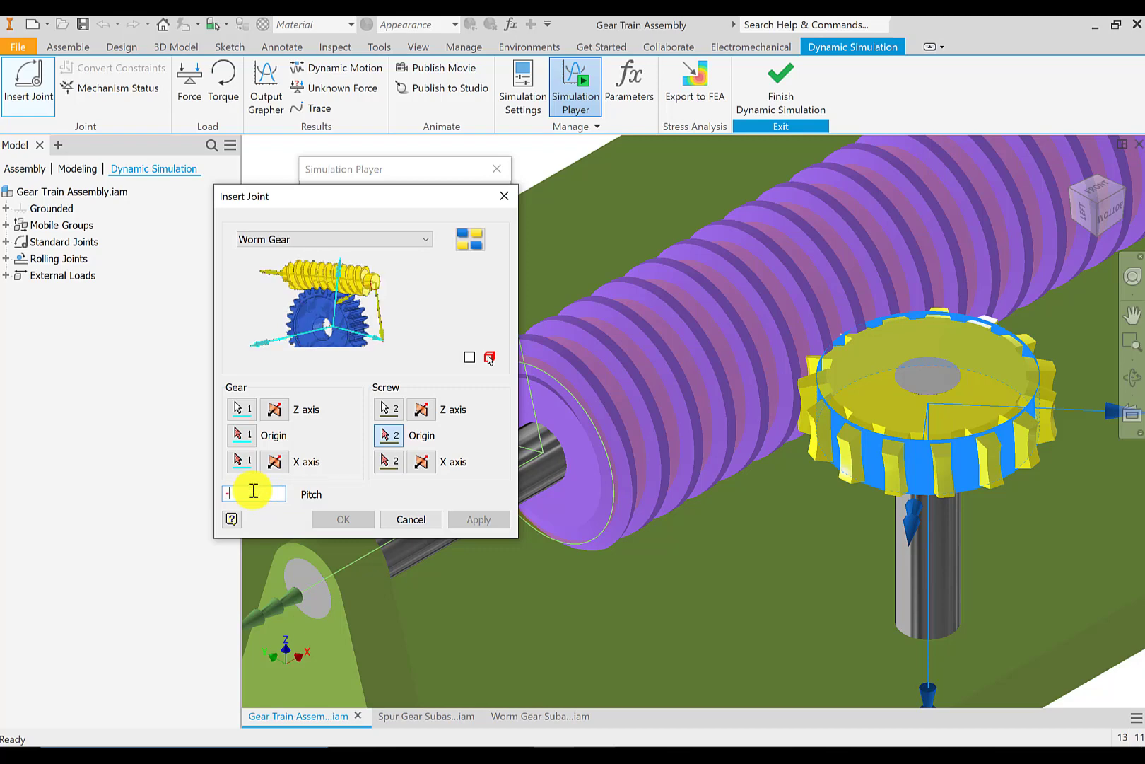
type("3.51")
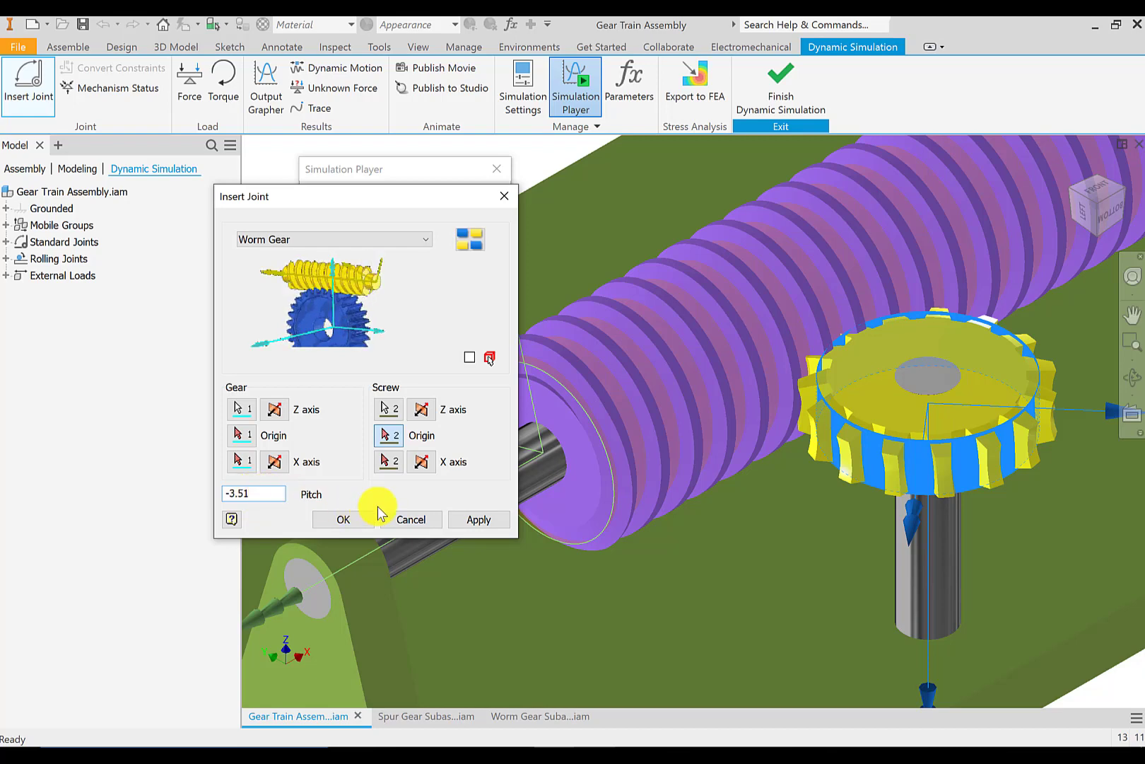
left_click(478, 520)
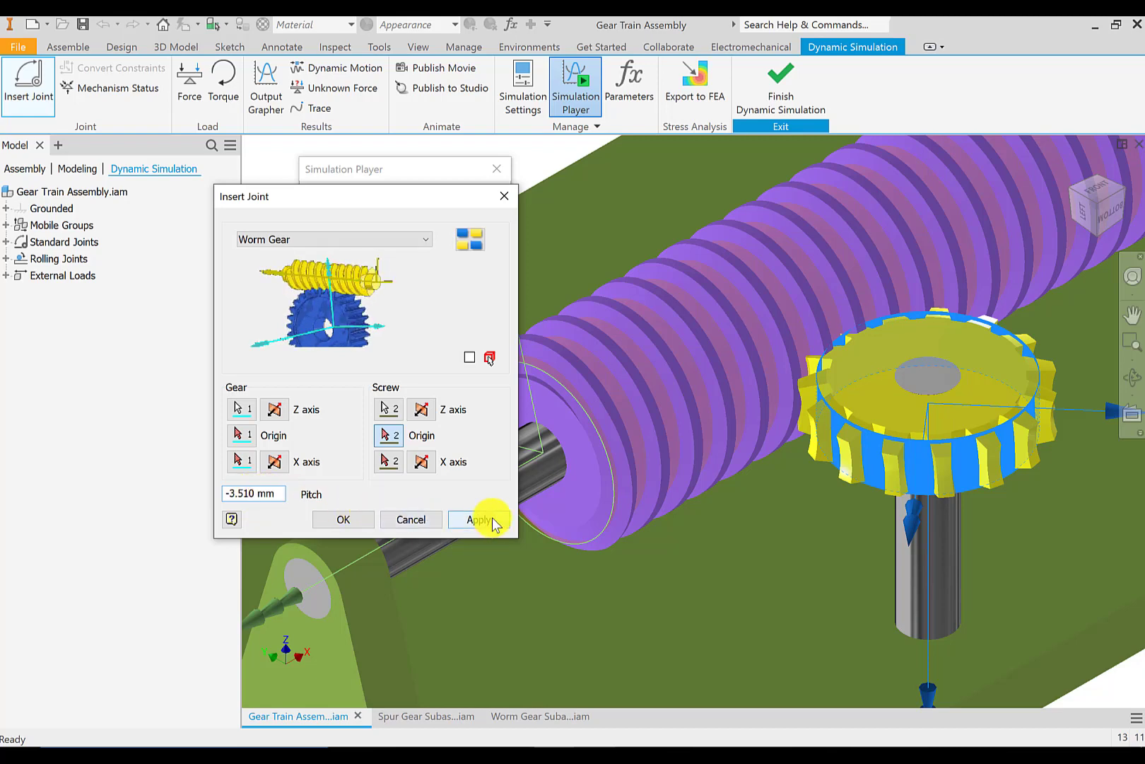
left_click(408, 518)
scroll(435, 360, "up", 8)
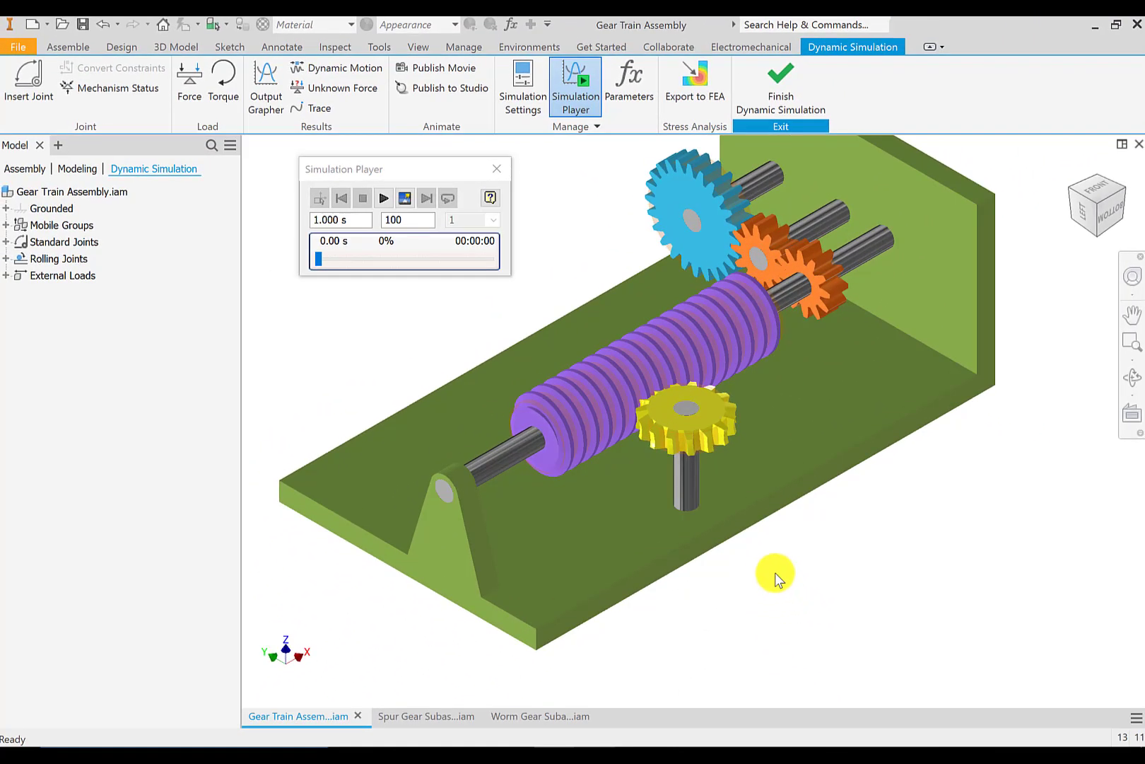
Expand Standard Joints to list Revolution:1–4 and right-click Revolution:2 for its actions
middle_click_drag(750, 526, 808, 572)
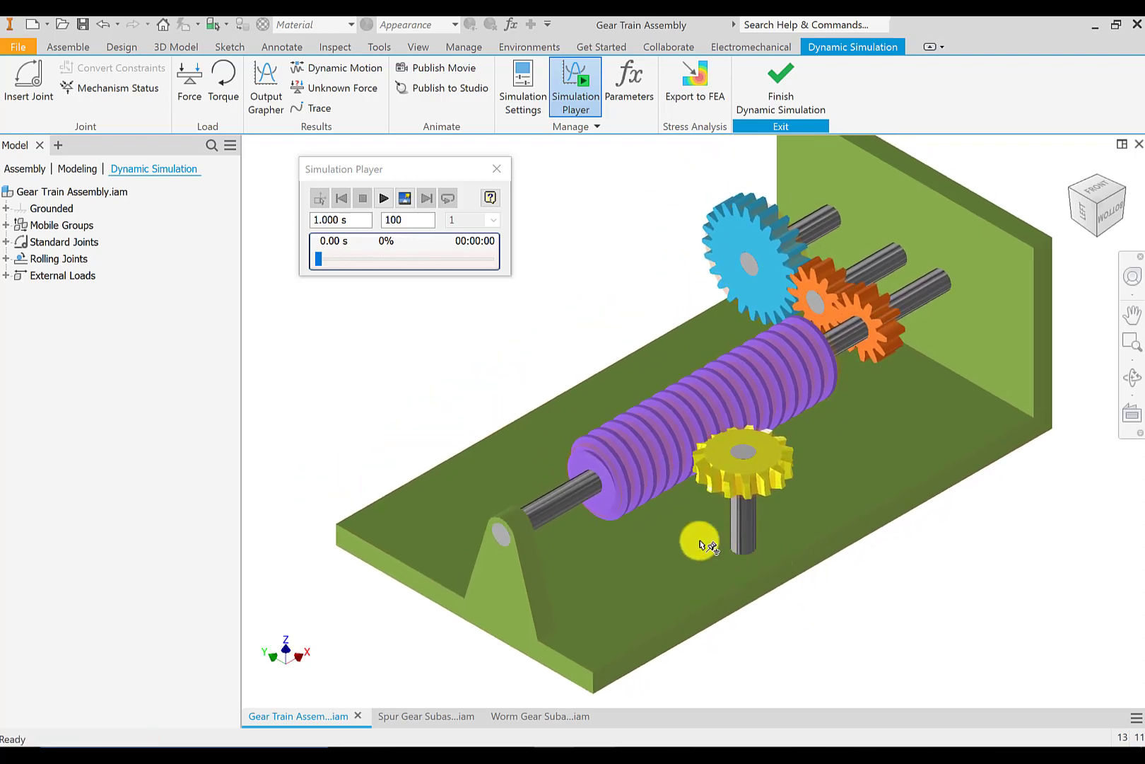
left_click(7, 242)
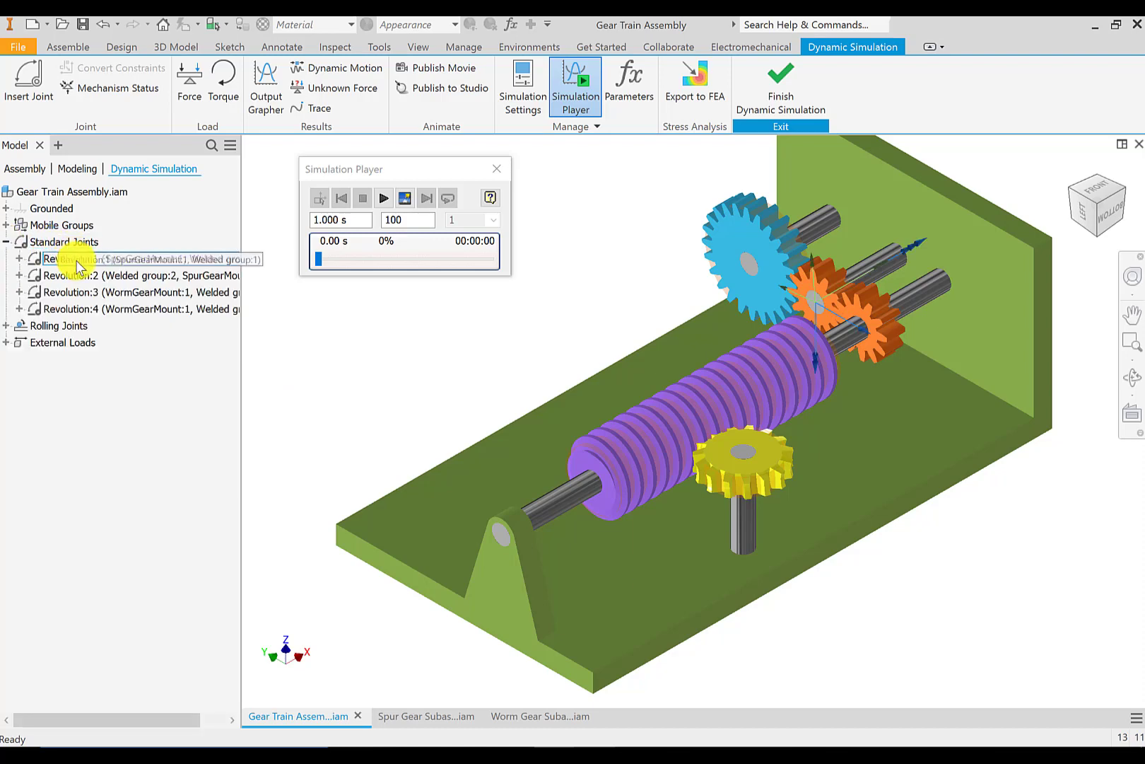
right_click(56, 279)
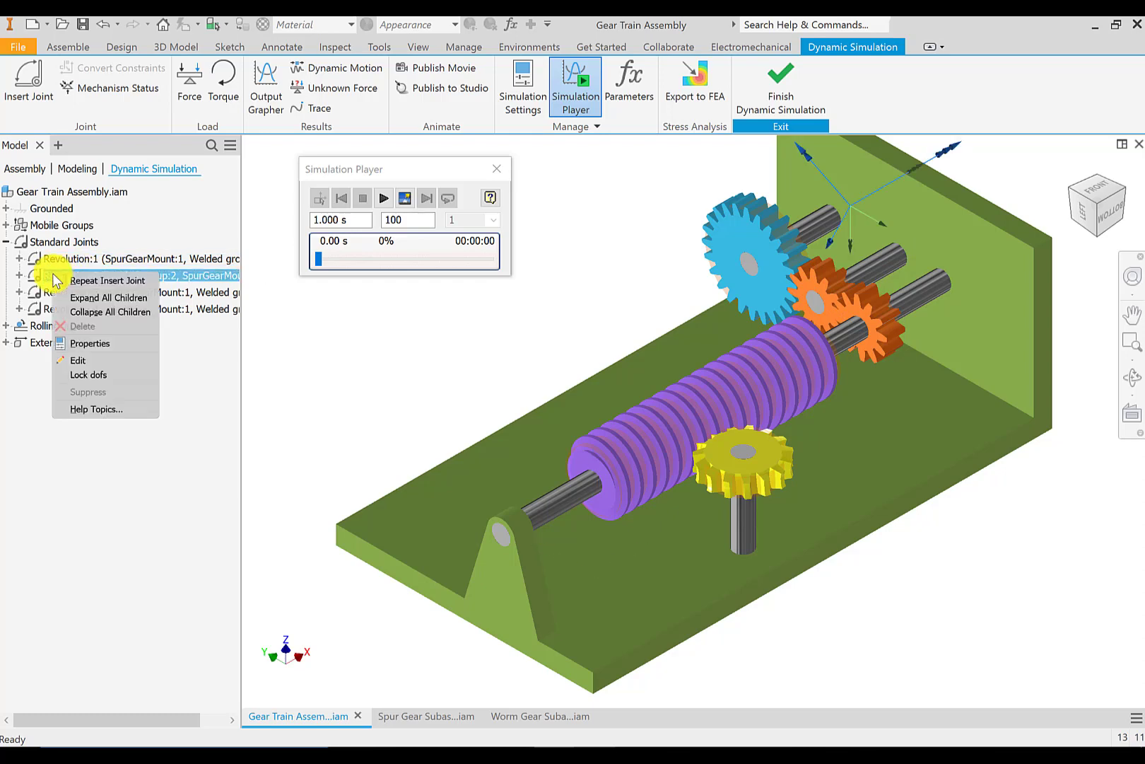
In Revolution:2 properties, enable velocity-driven imposed motion on dof 1 and open its law graph
left_click(106, 344)
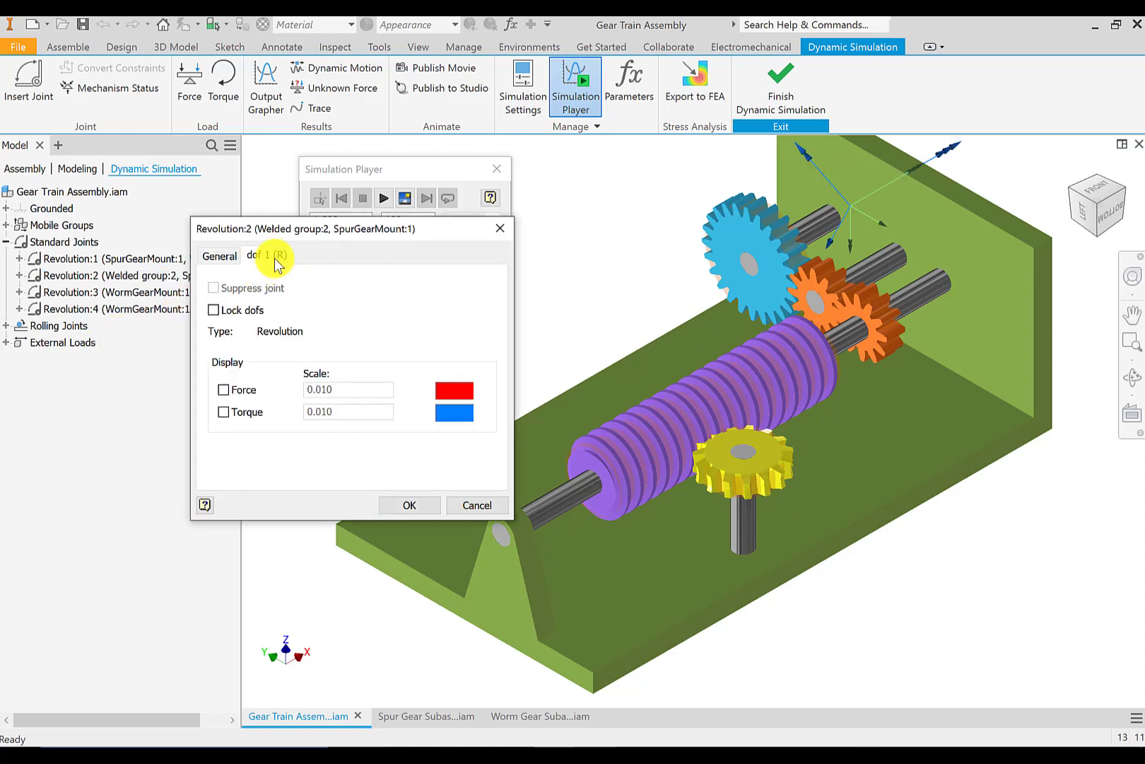
left_click(272, 256)
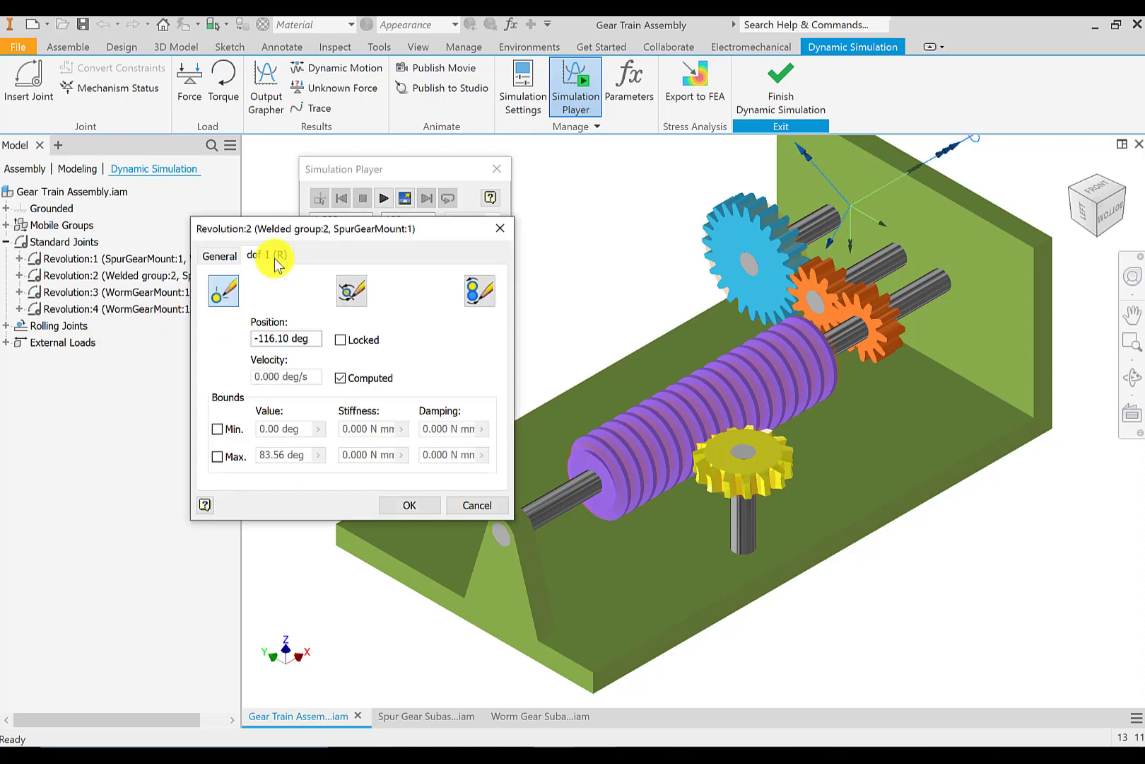
left_click(485, 290)
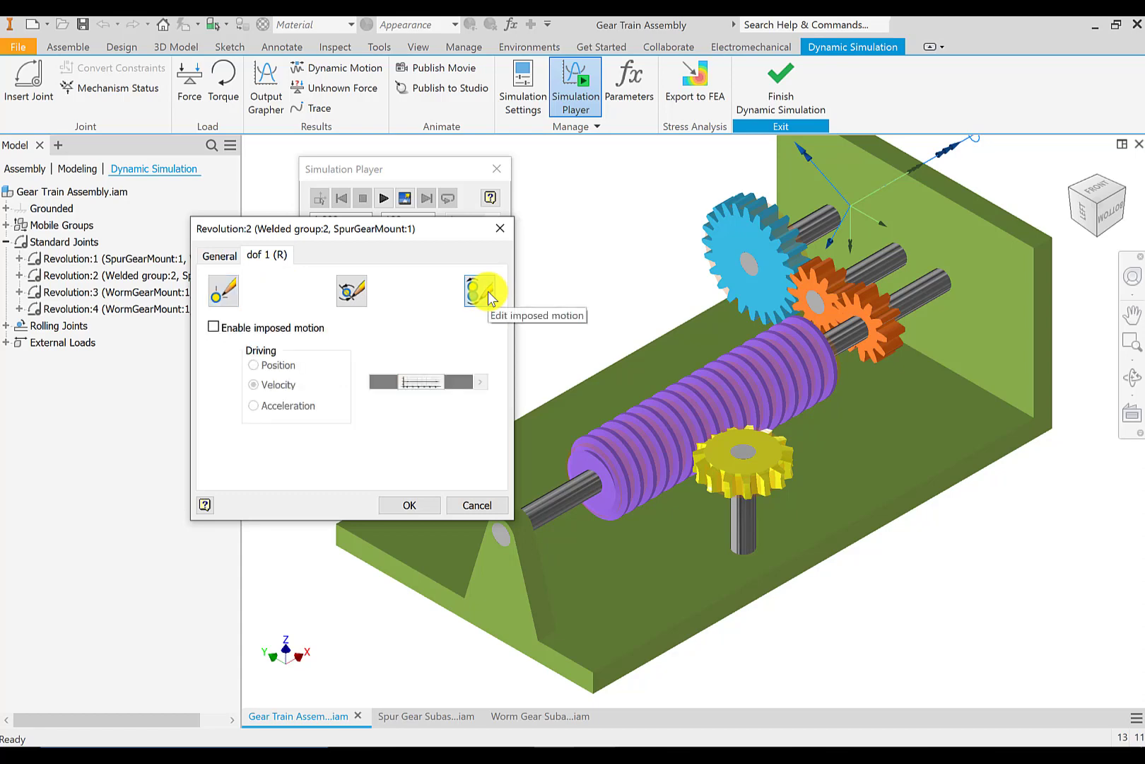
left_click(213, 327)
left_click(262, 384)
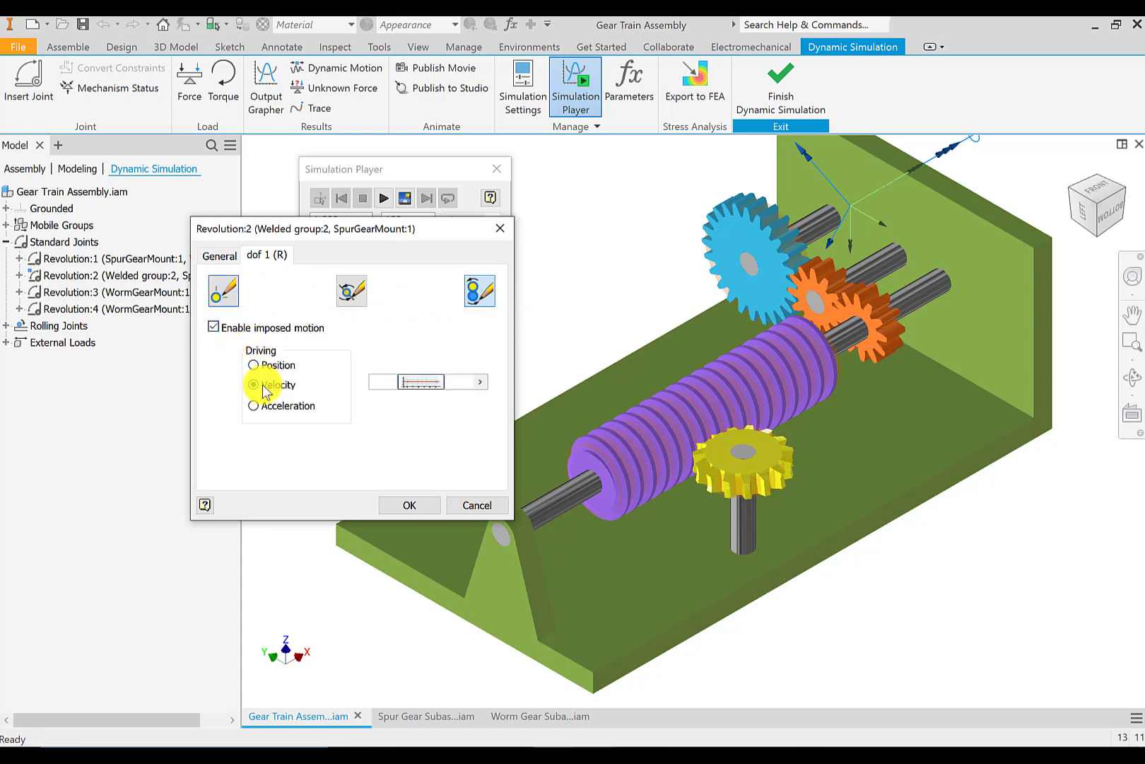
mouse_move(414, 380)
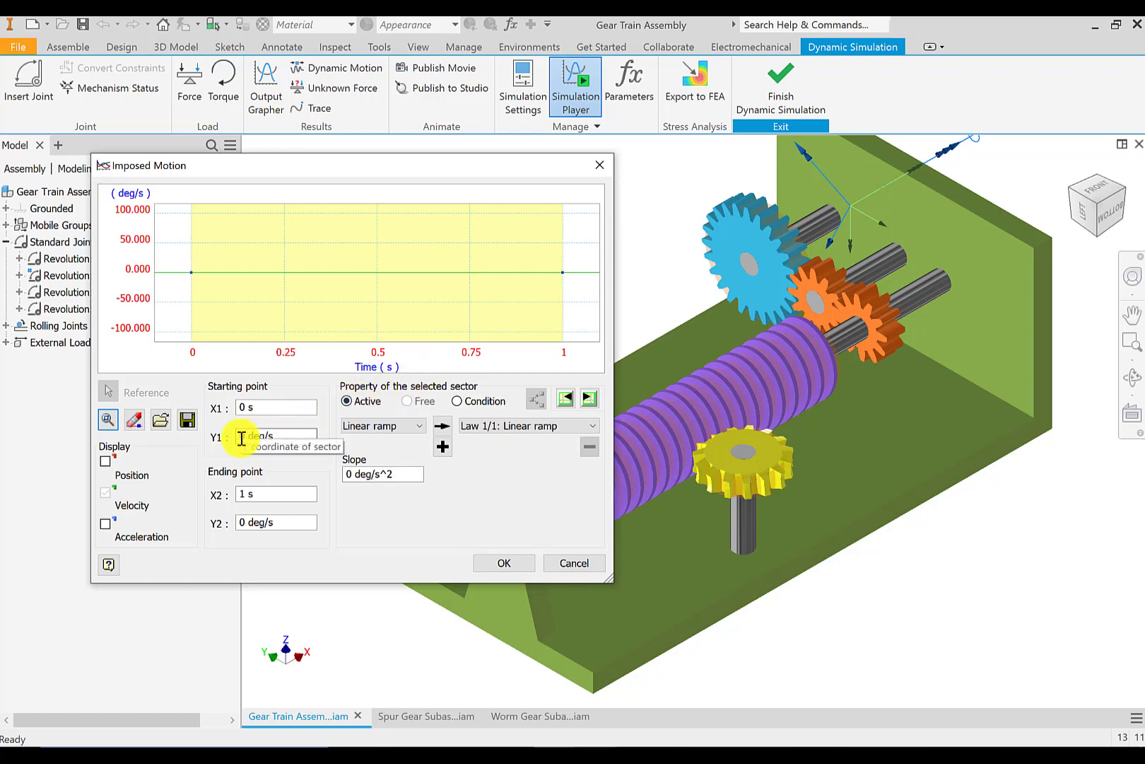
Set the Imposed Motion law's end time to 10 s and starting velocity to 90 deg/s
double_click(249, 494)
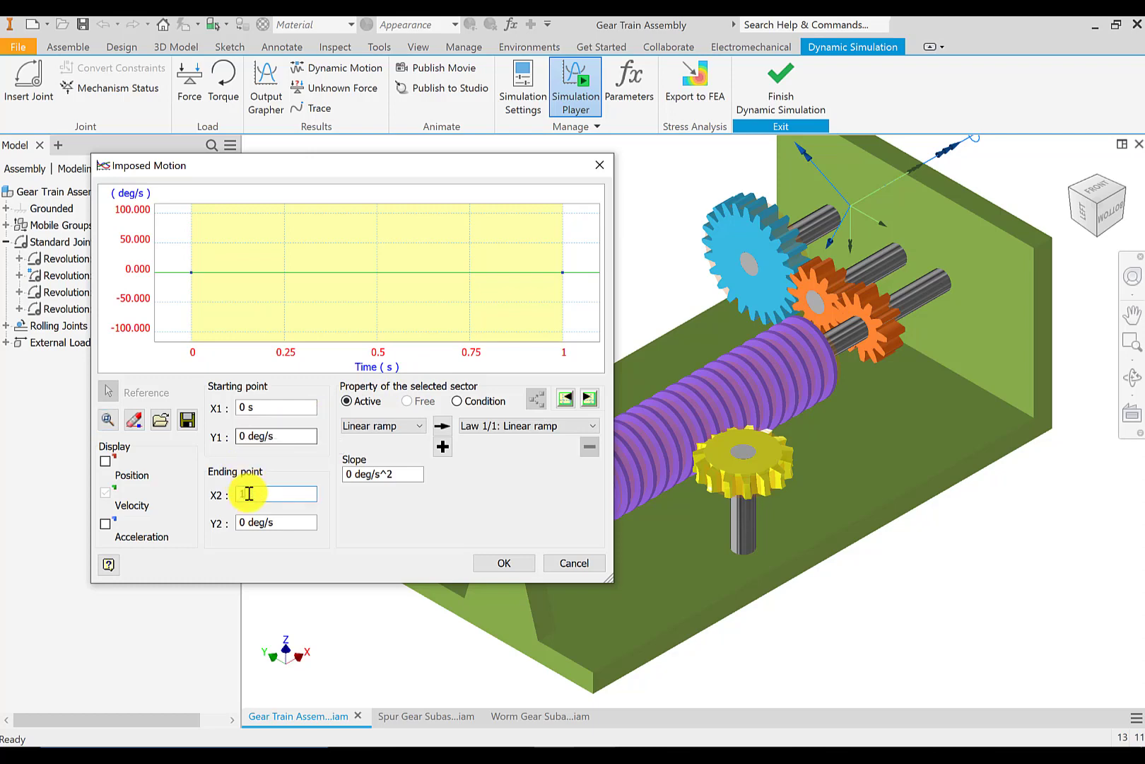
type("10")
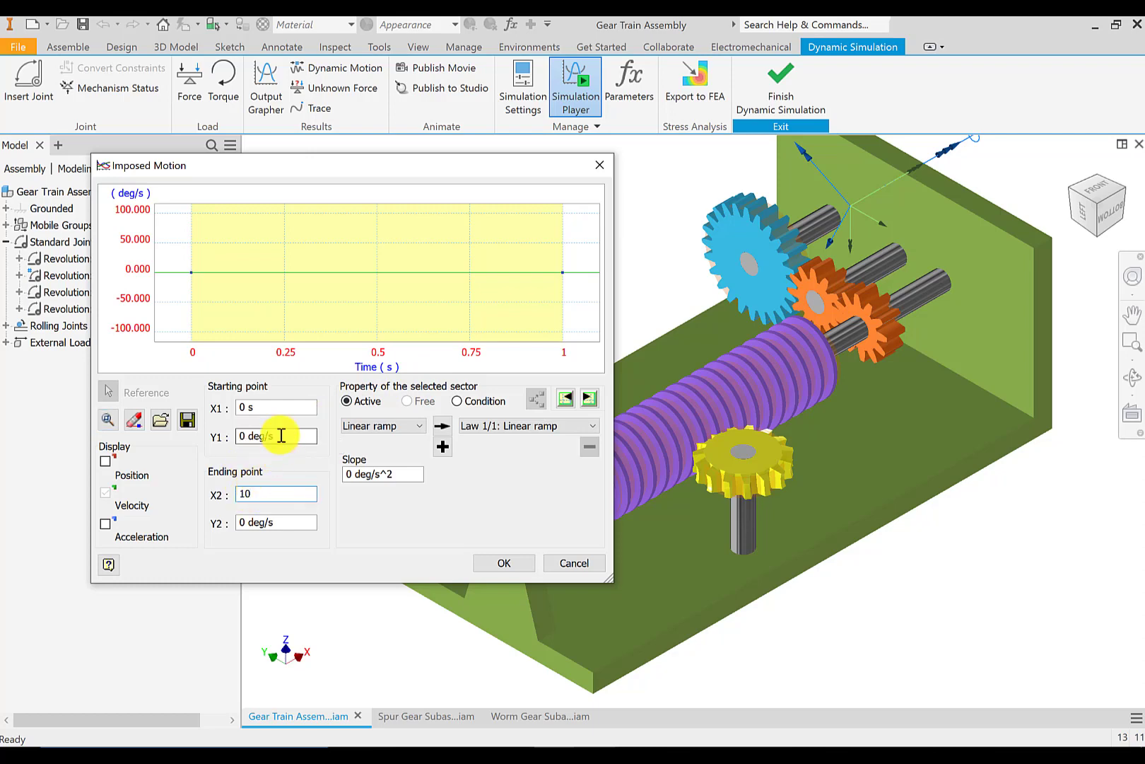
left_click(281, 435)
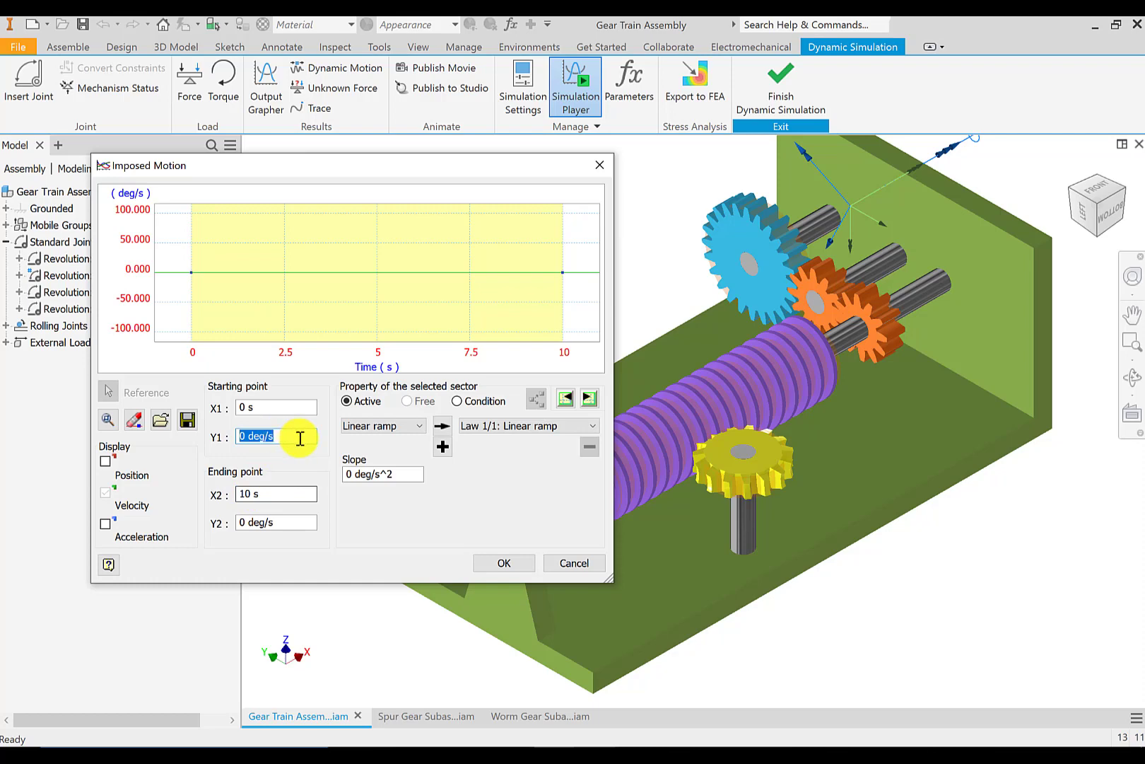
type("90")
key("Return")
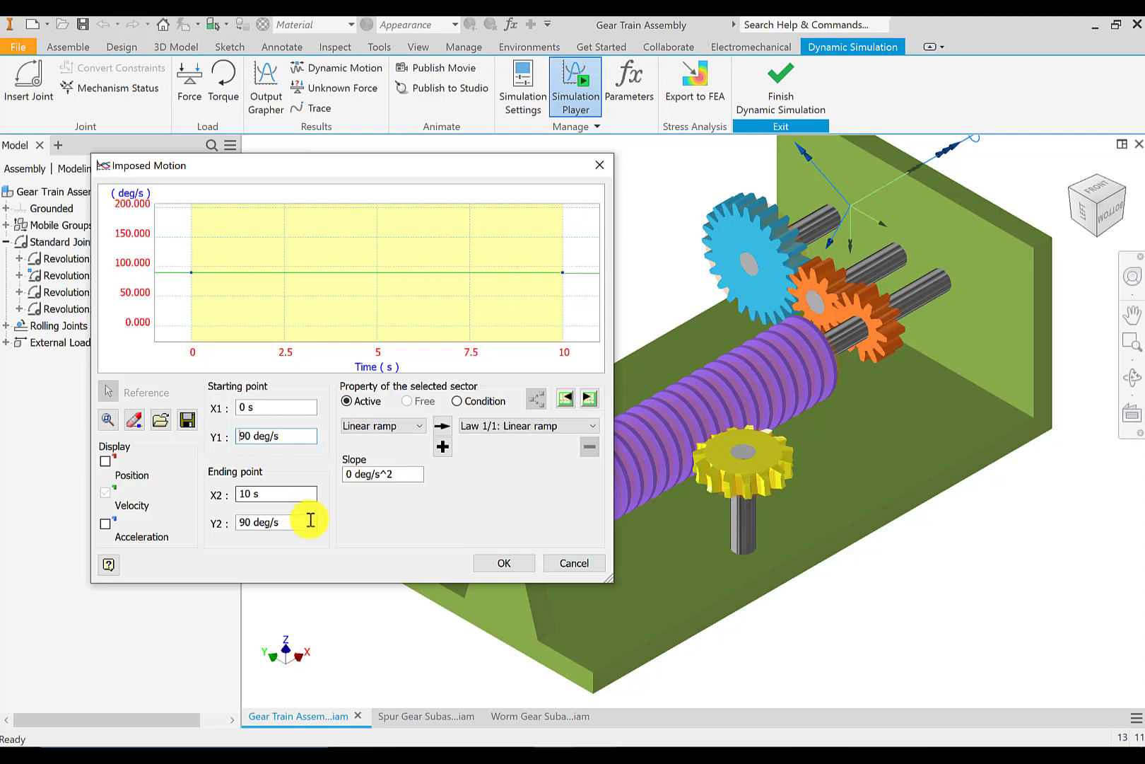
Accept the joint settings, set the simulation to 10 s with 500 images, and play it
left_click(507, 564)
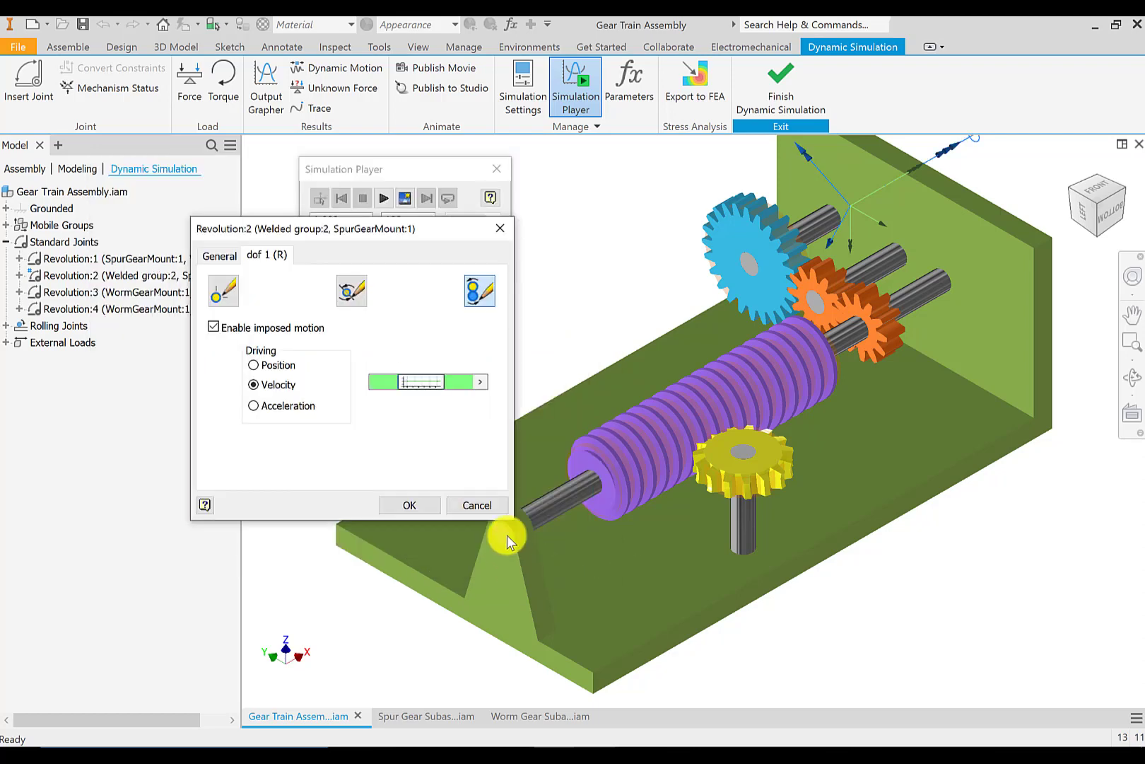
left_click(408, 505)
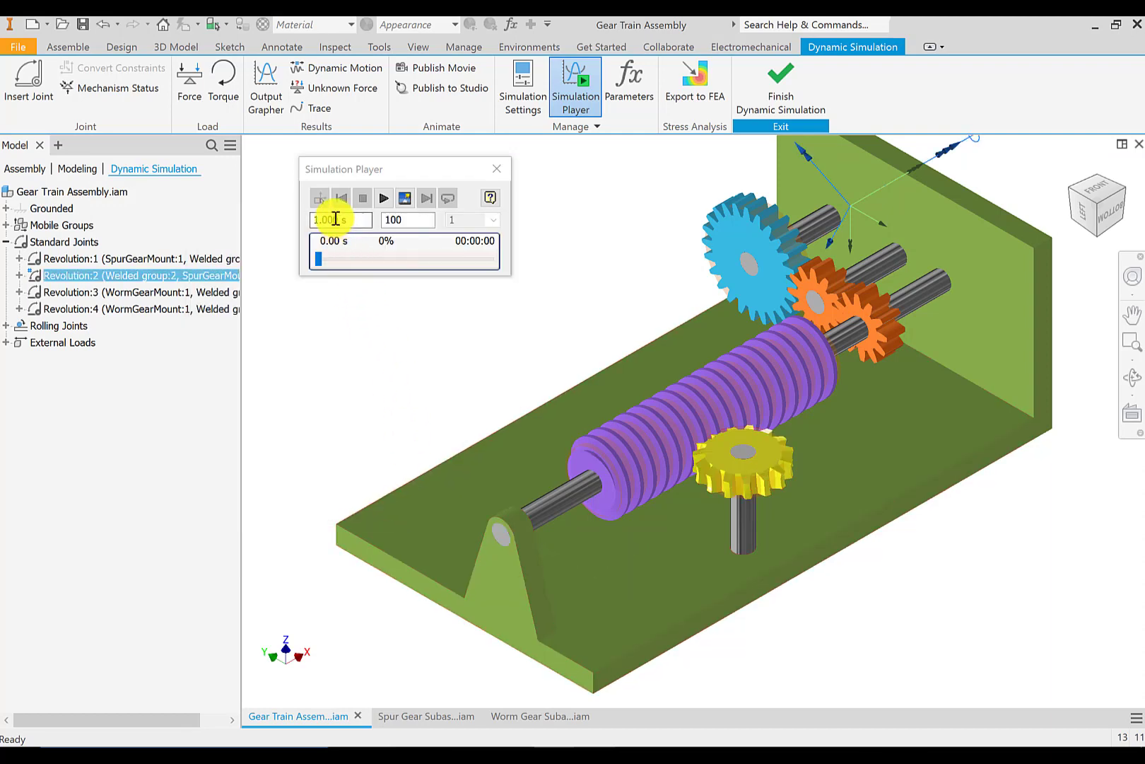
left_click(336, 219)
type("1")
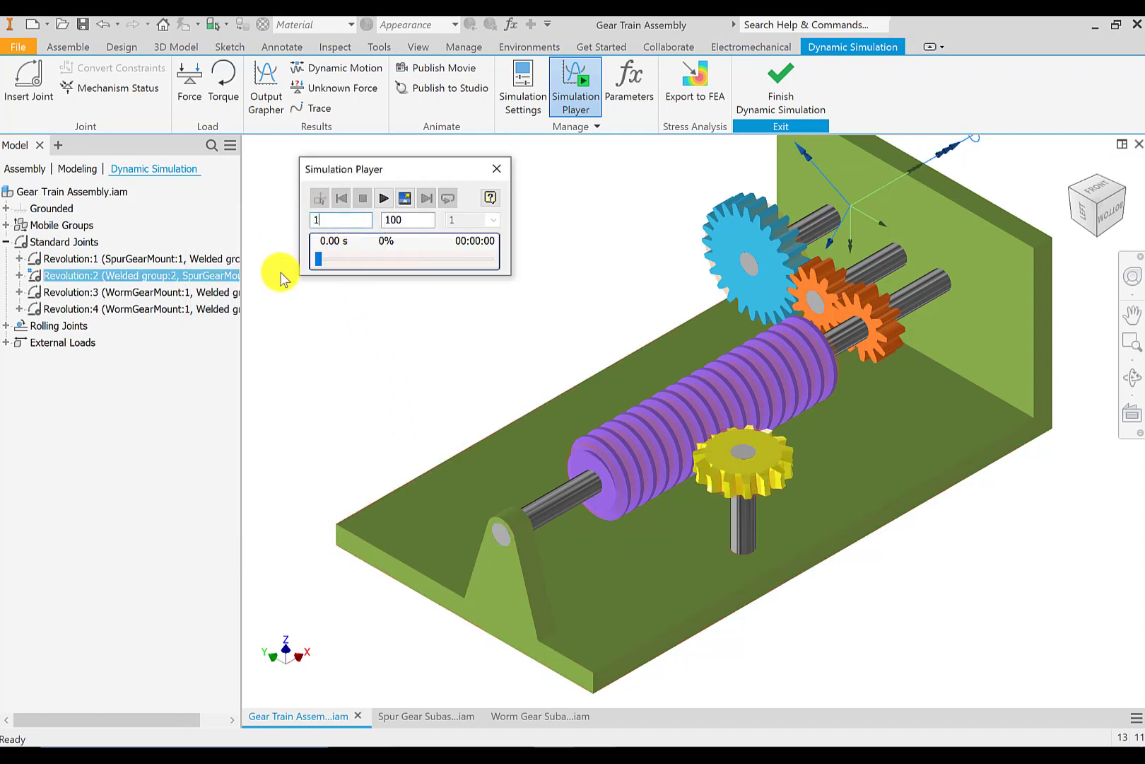
left_click(402, 220)
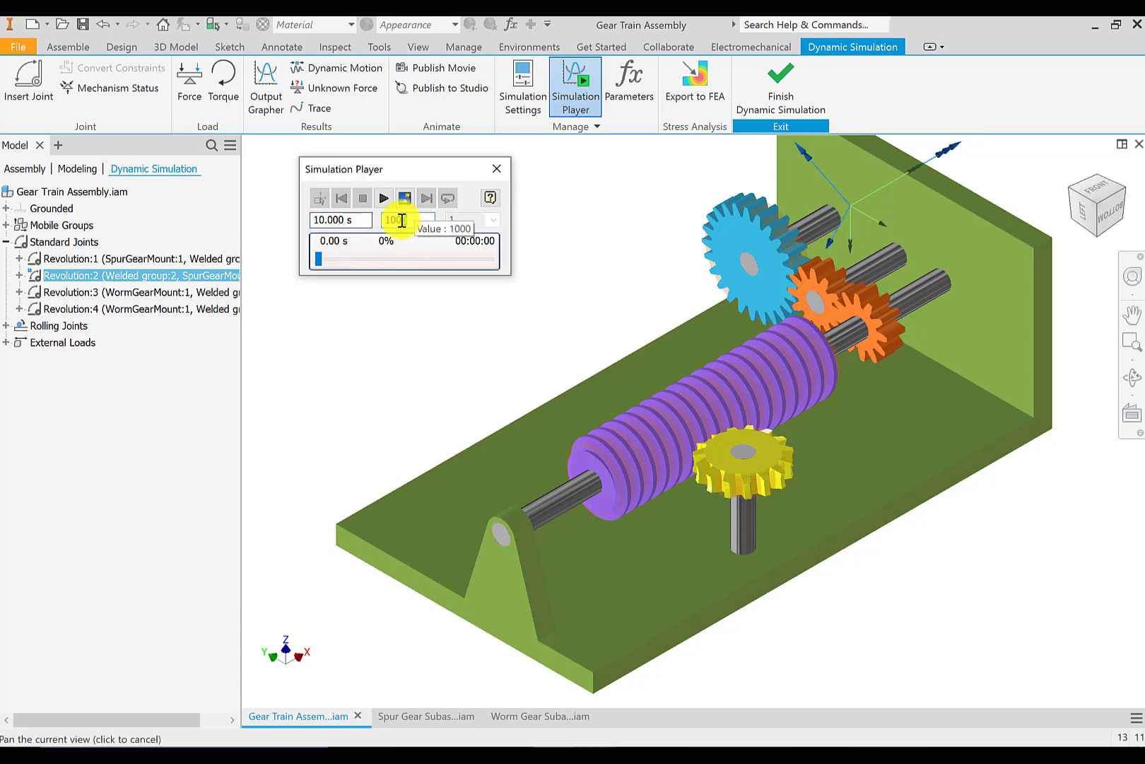
left_click(382, 198)
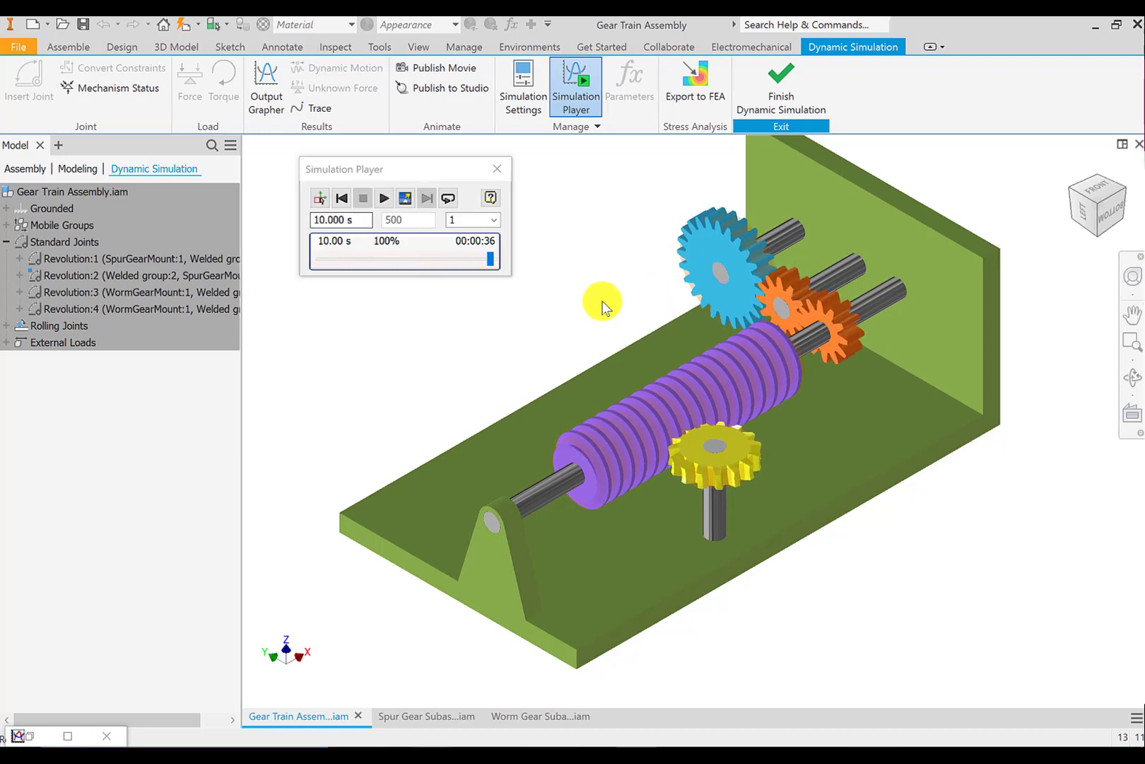
Return to construction mode and review Revolution:2's imposed velocity graph, cancelling without changes
left_click(319, 199)
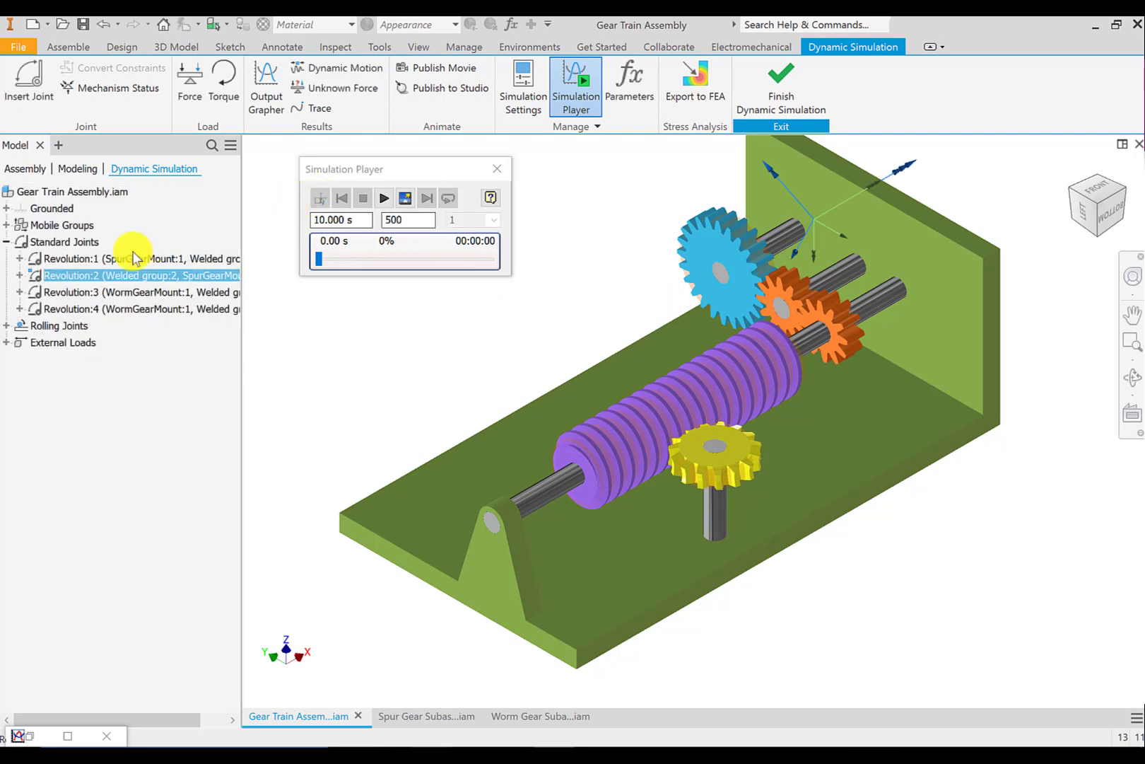
right_click(95, 275)
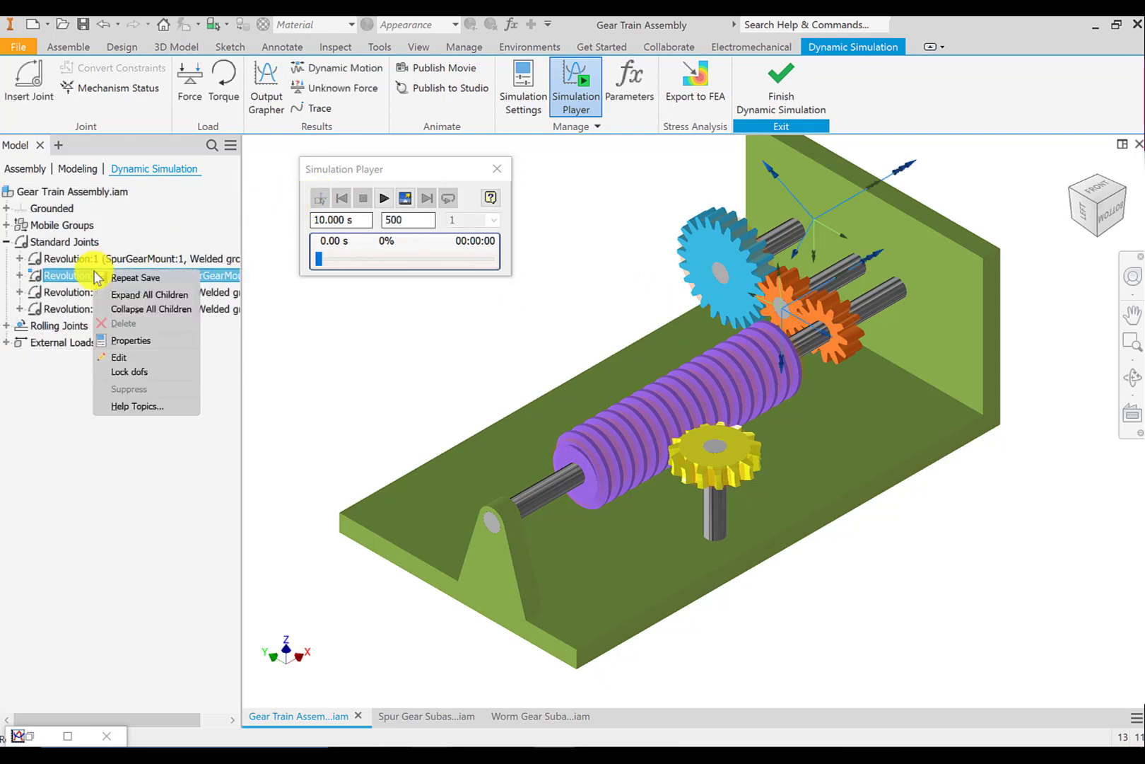
left_click(143, 350)
left_click(267, 256)
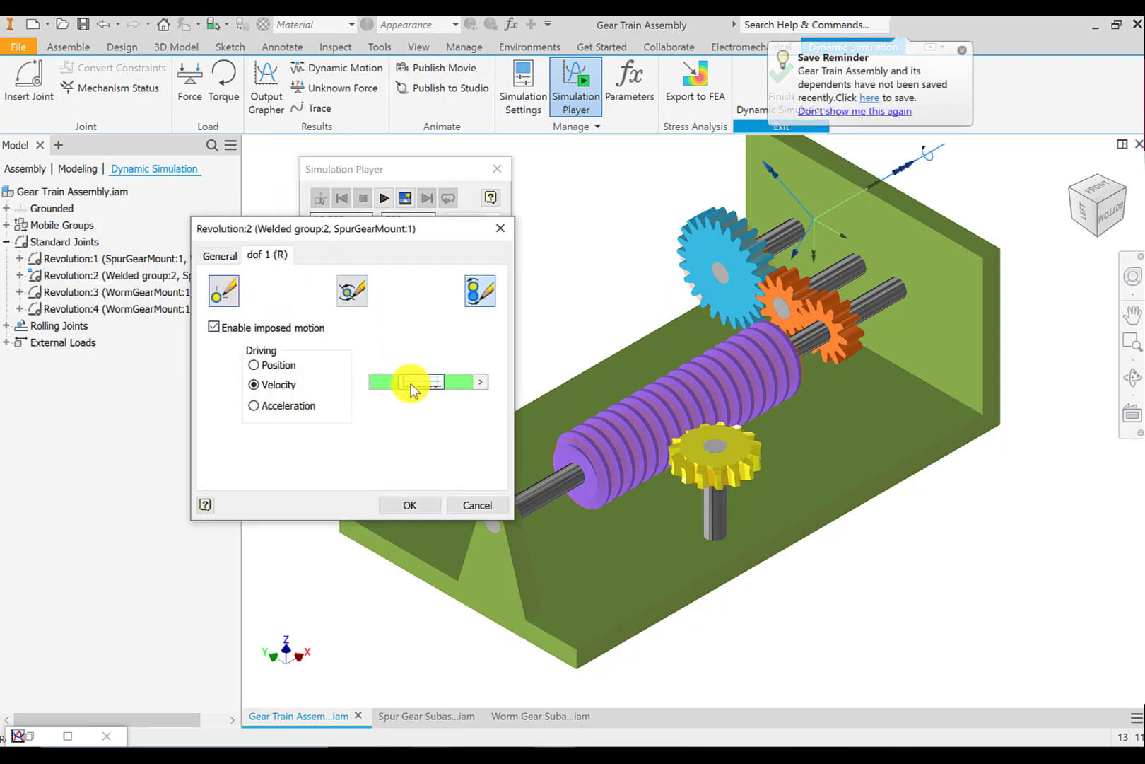
left_click(435, 382)
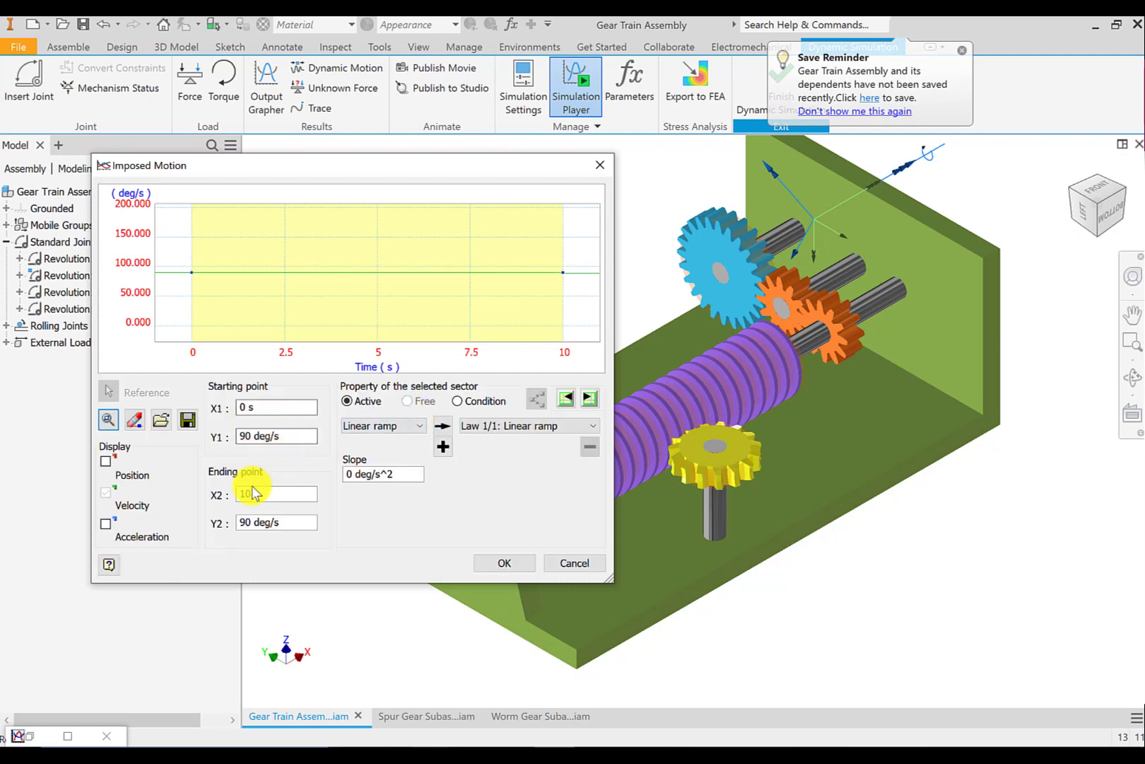
left_click(571, 561)
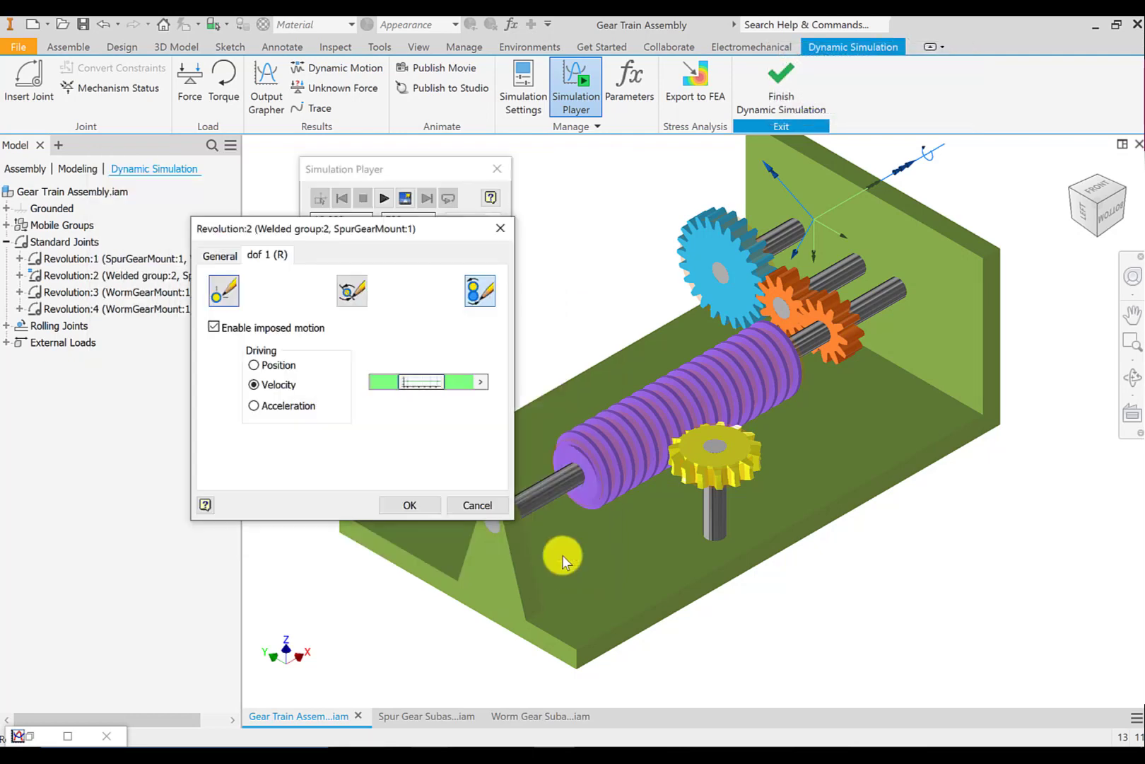
left_click(481, 506)
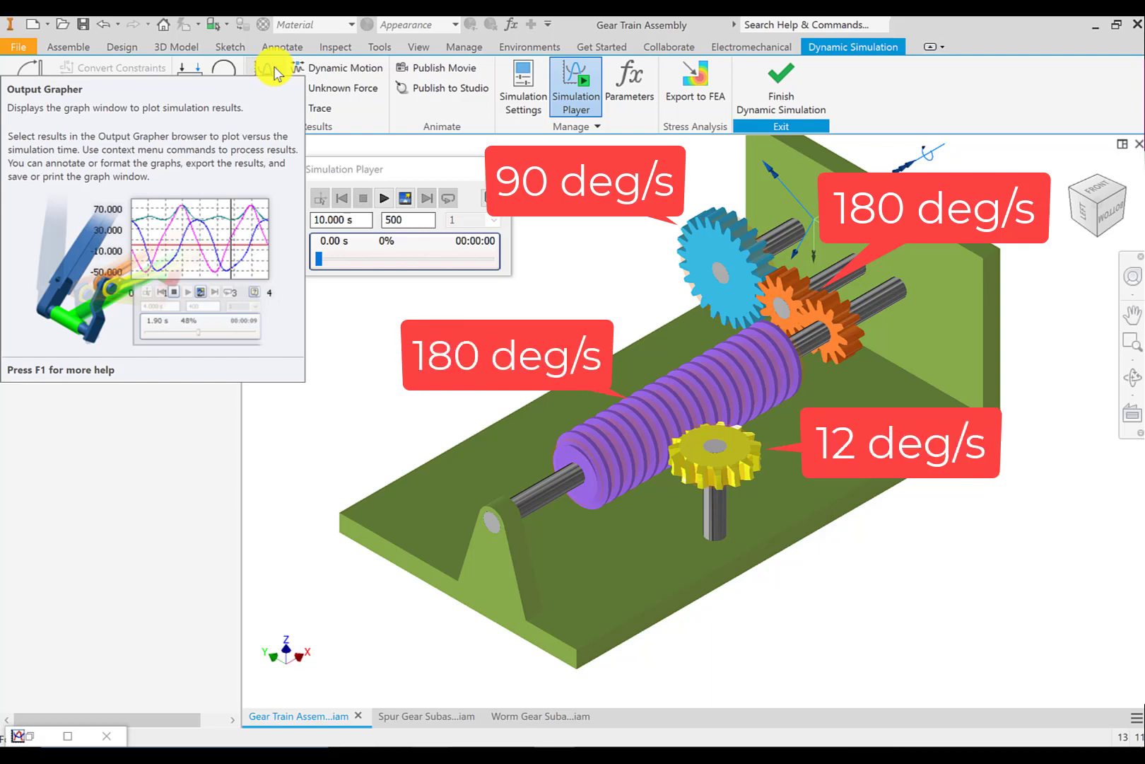
In Output Grapher, plot the V[1] velocity of Revolution:1, Revolution:2, Revolution:3 and Revolution:4
left_click(275, 72)
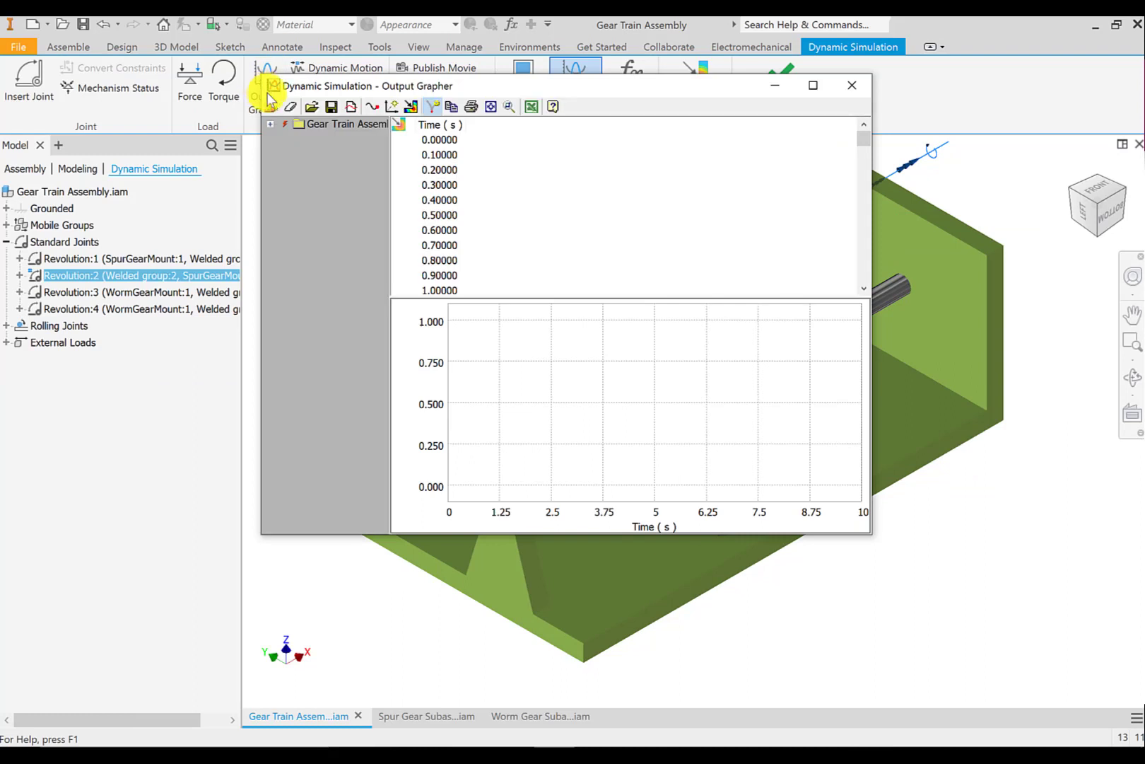
left_click(270, 124)
left_click(285, 137)
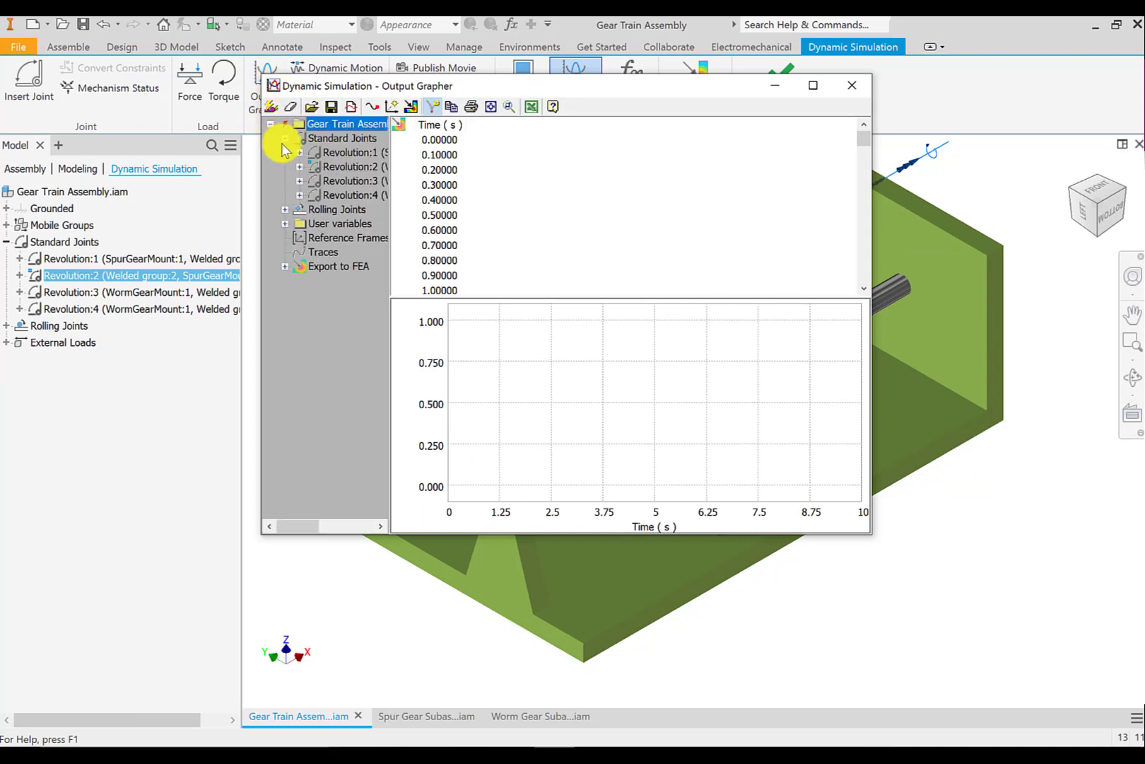
left_click(299, 152)
left_click(314, 180)
left_click(343, 195)
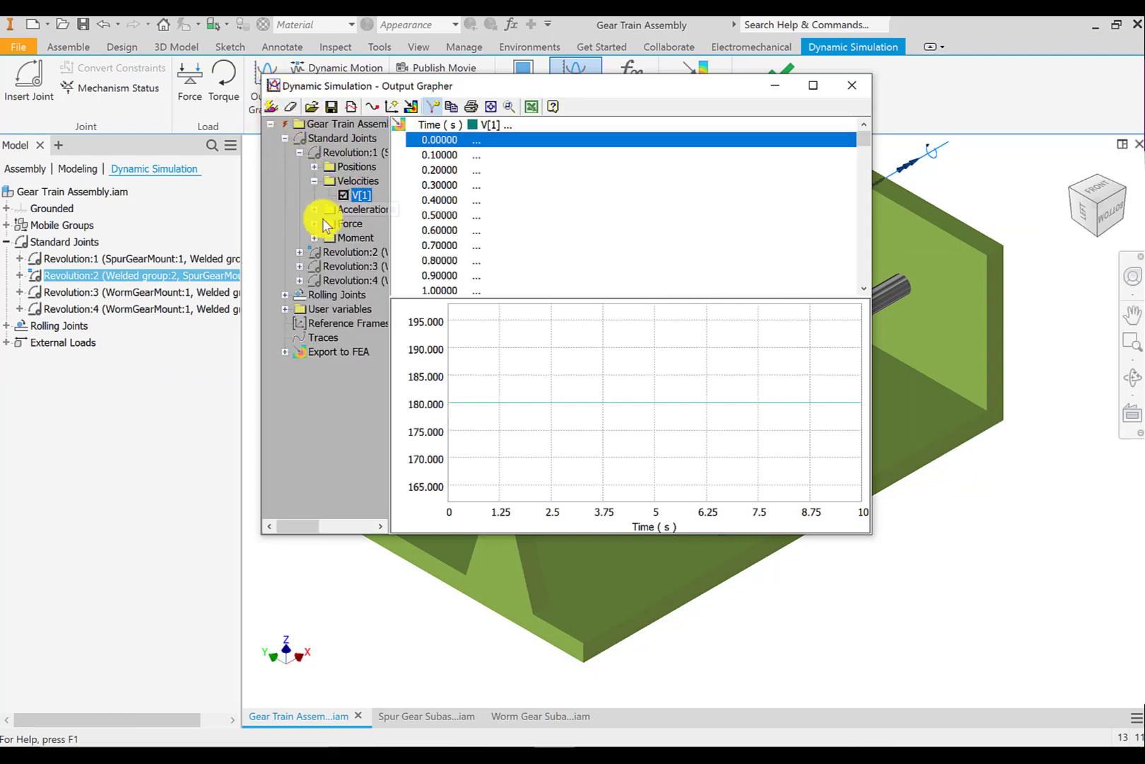
left_click(300, 252)
left_click(314, 280)
left_click(343, 295)
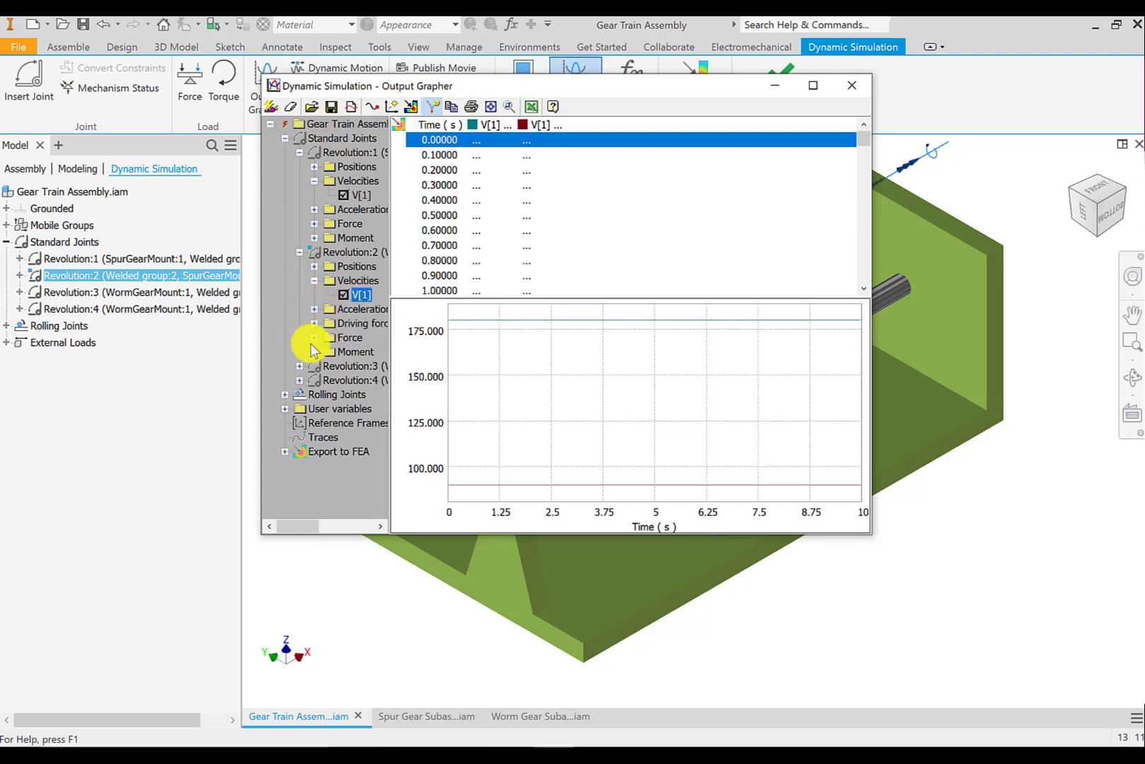
left_click(299, 366)
left_click(314, 395)
left_click(343, 408)
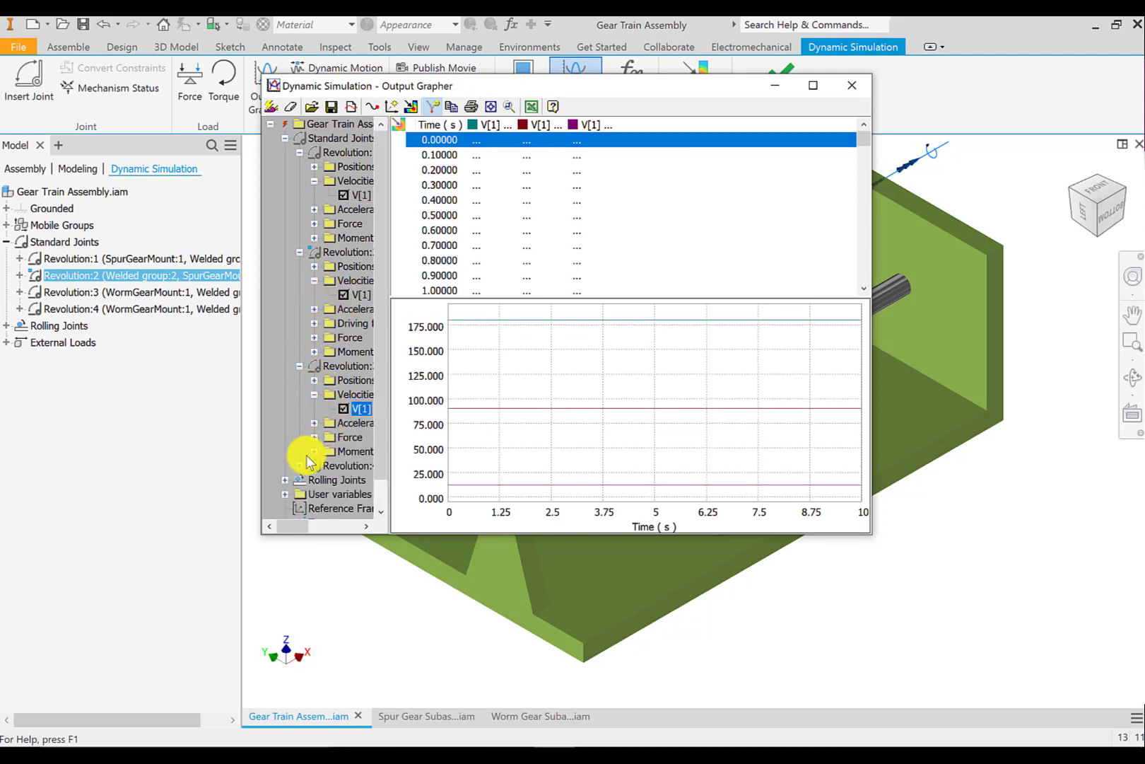
left_click(300, 465)
left_click(314, 465)
left_click(344, 479)
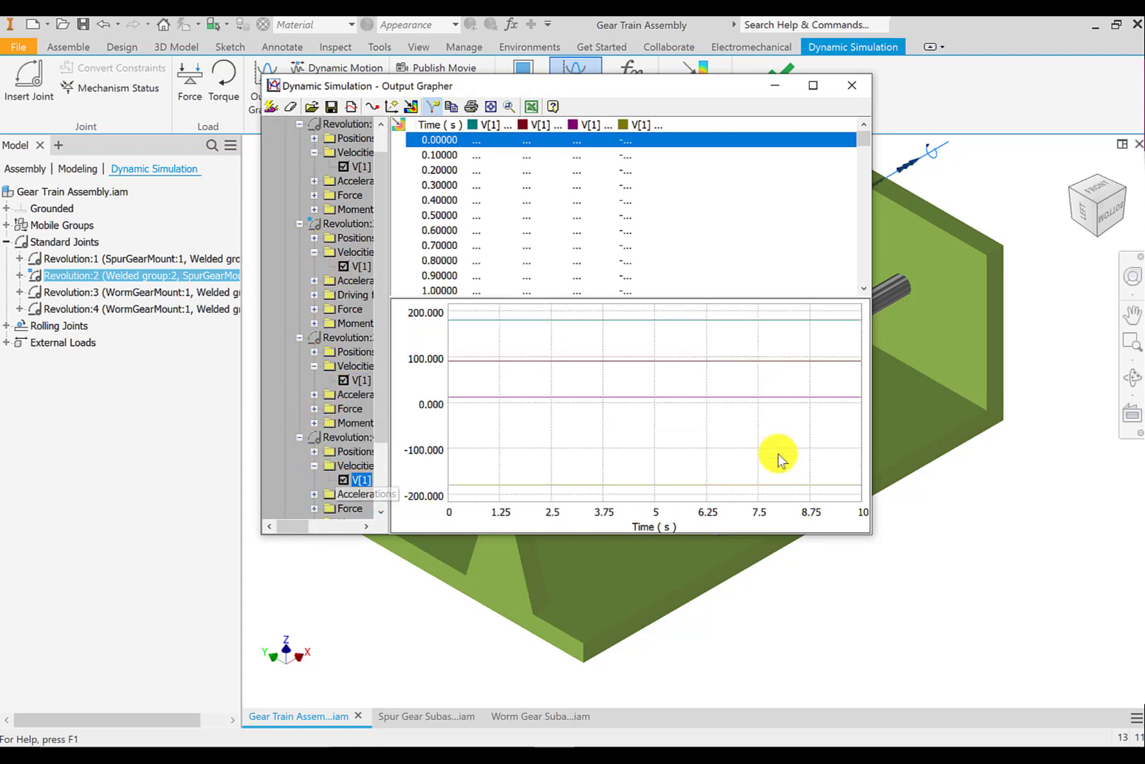
Inspect the values at 0.6 s, export all curves to a single Excel chart, and minimize the grapher
left_click_drag(514, 131, 746, 136)
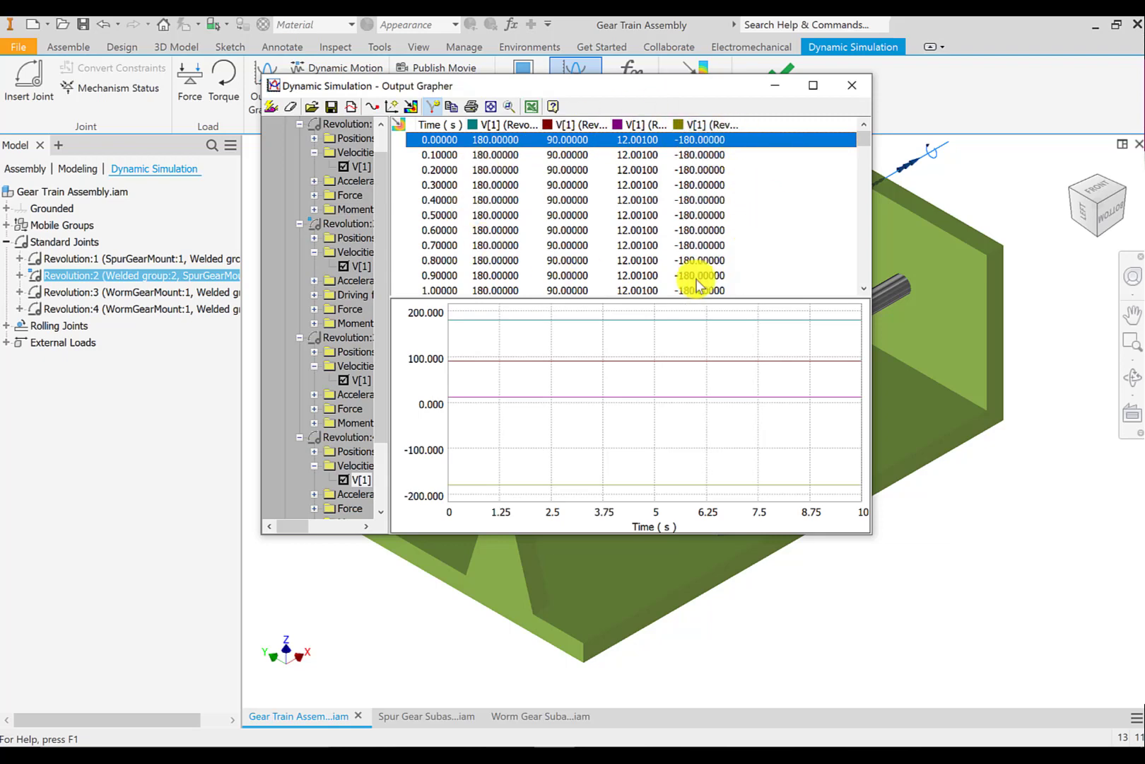
left_click(749, 234)
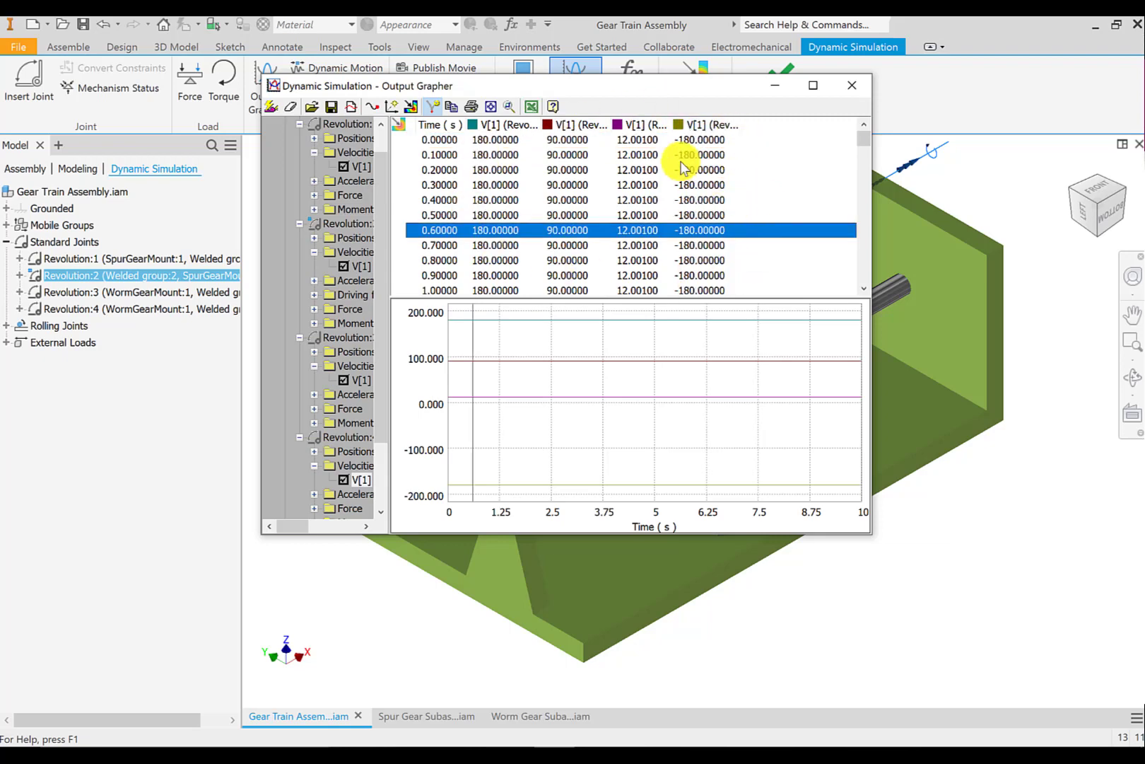
left_click(534, 106)
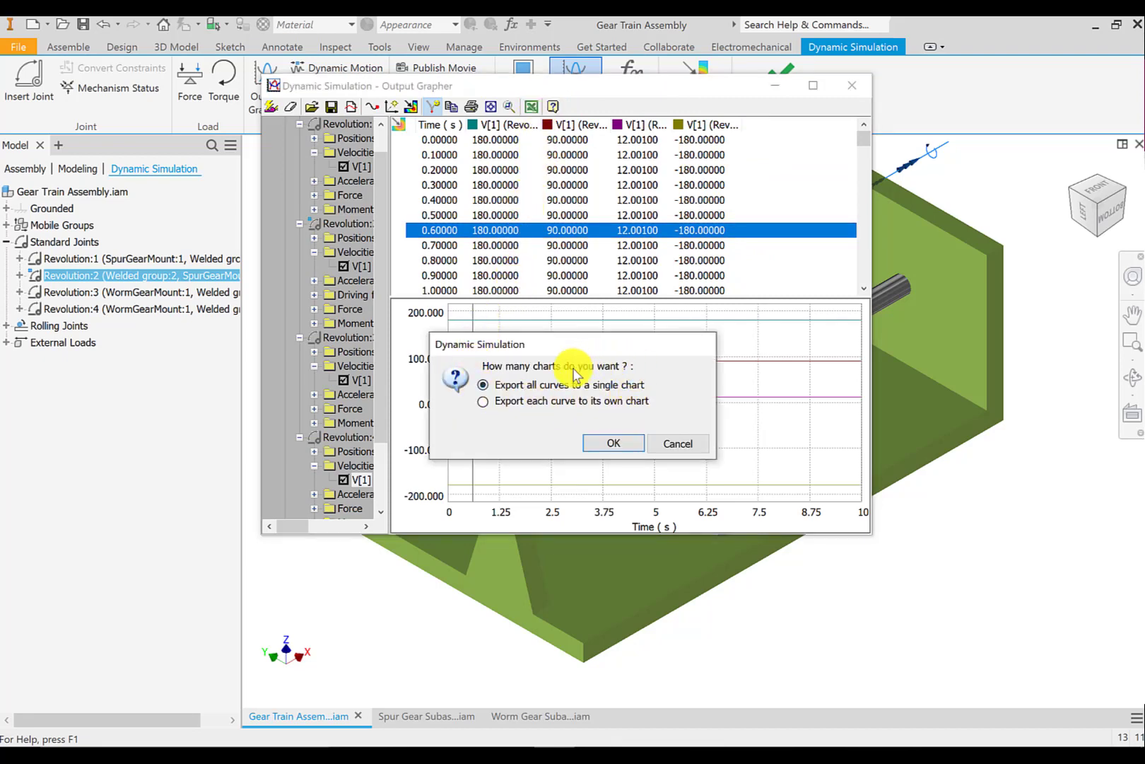
left_click(603, 443)
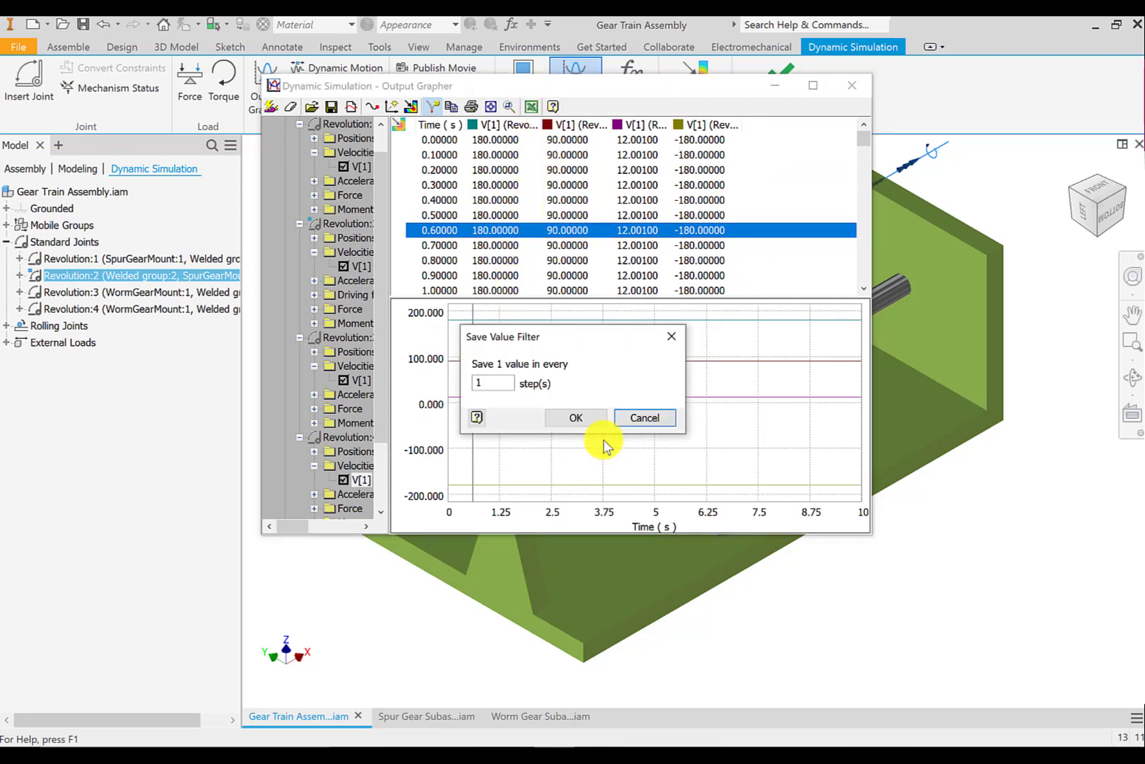
left_click(584, 419)
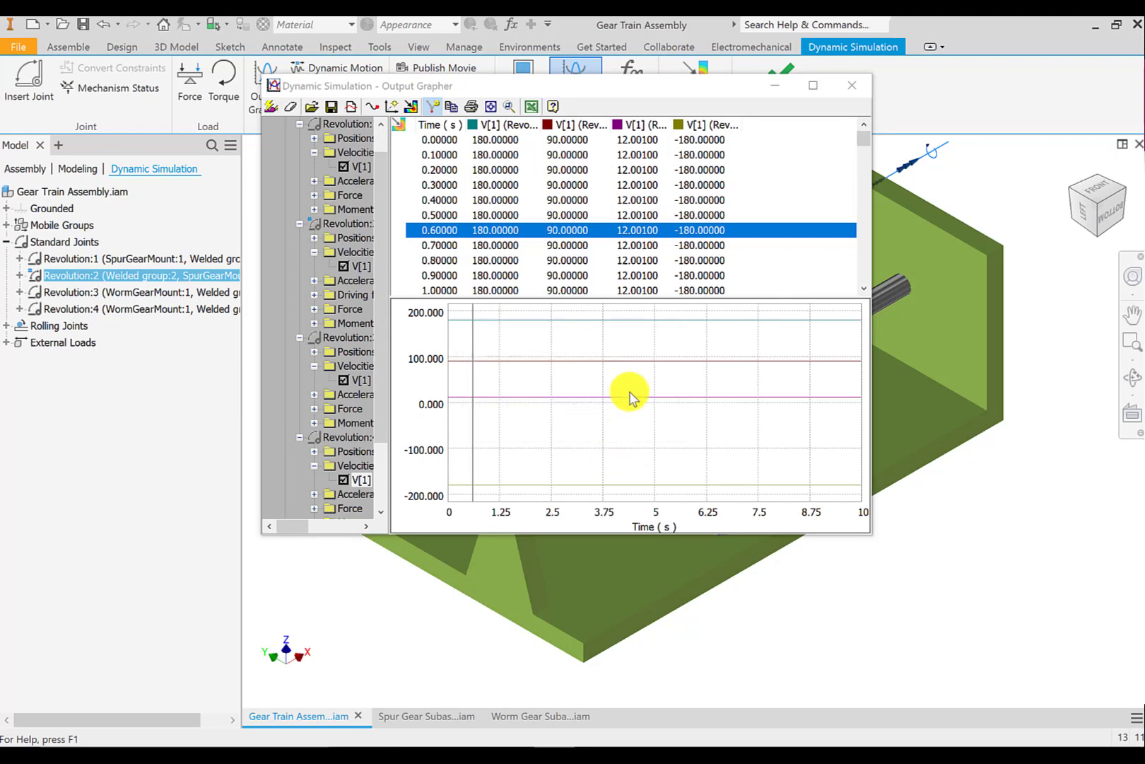
left_click(775, 85)
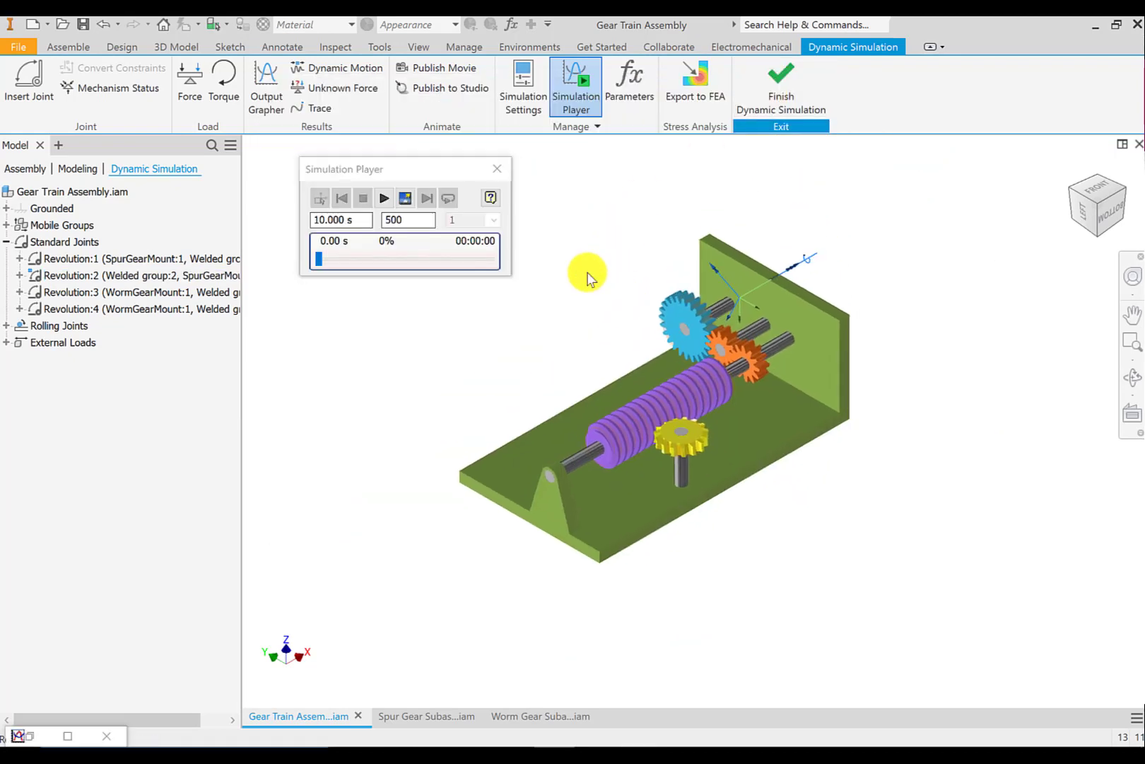
Play the 10-second gear train simulation again in the Simulation Player
left_click(384, 198)
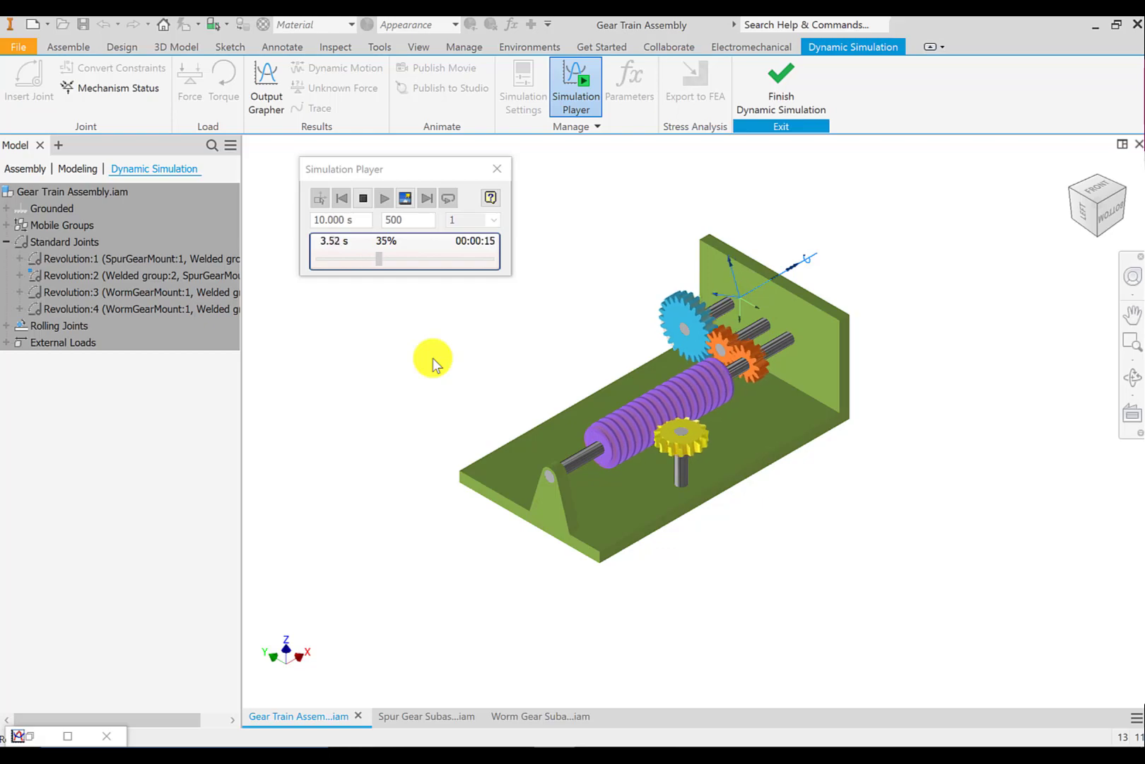